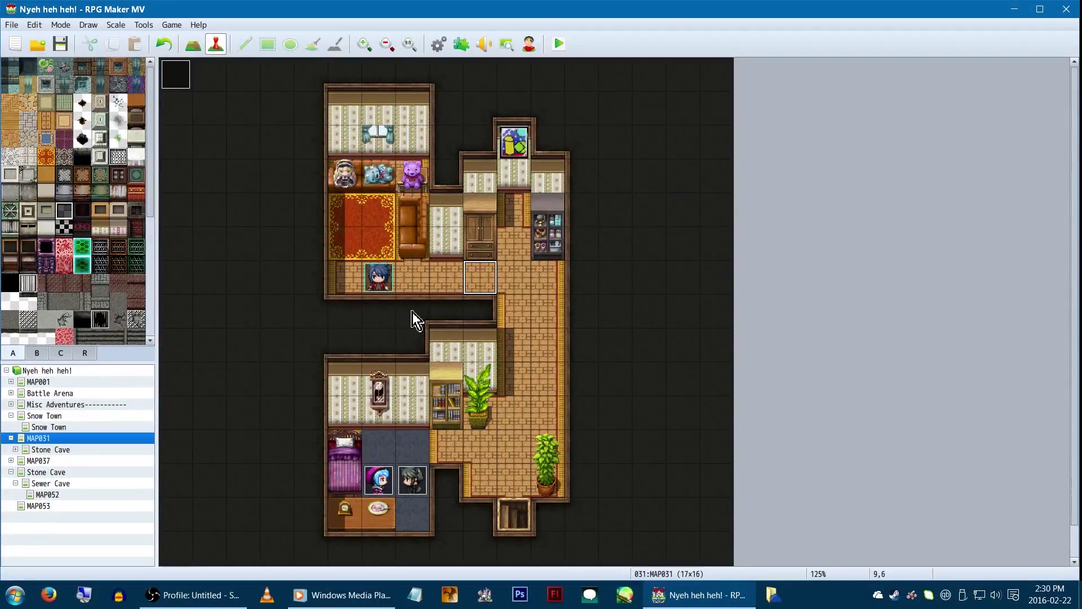
Create a new event on the house map's rug tile and bring up its Event Editor.
{"action": "double_click", "coordinate": [390, 213]}
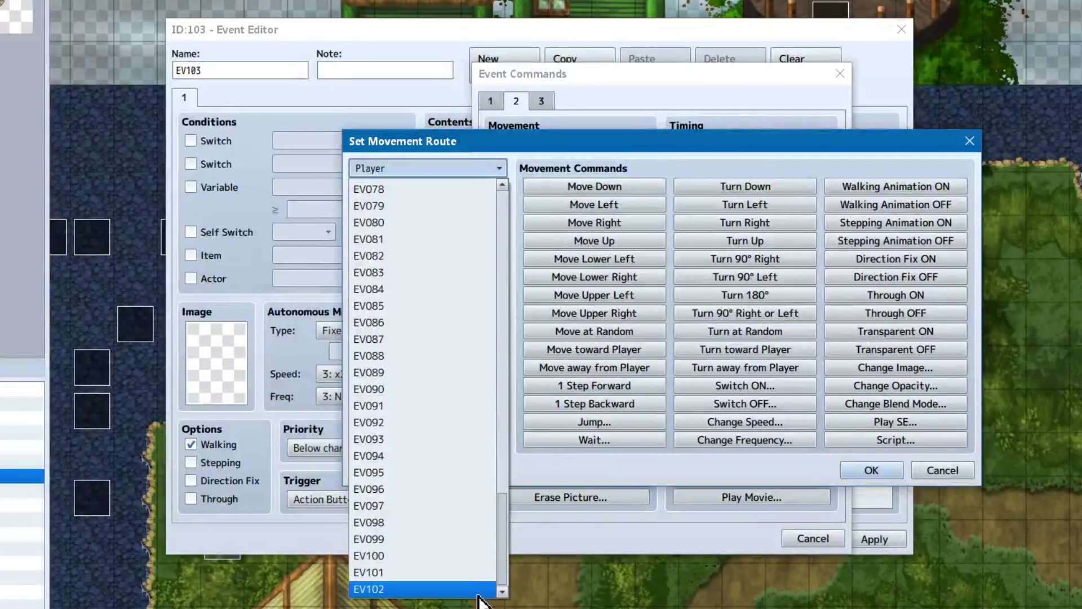
Tick the page's Switch condition so it requires switch 0001 Show TEAM! YAY!
{"action": "scroll", "coordinate": [466, 513], "scroll_direction": "up", "scroll_amount": 5}
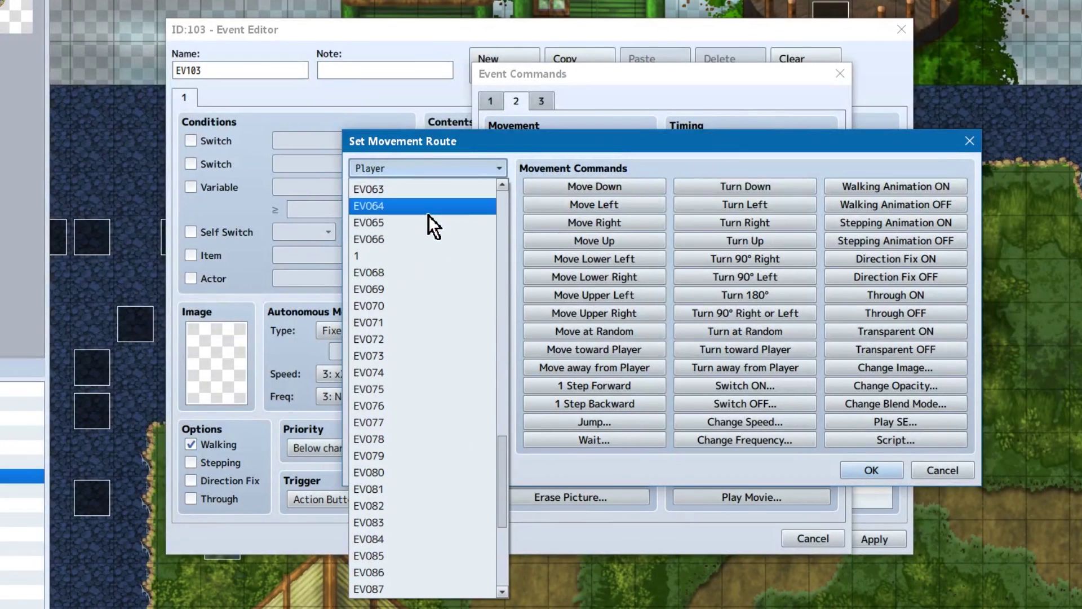
{"action": "scroll", "coordinate": [429, 254], "scroll_direction": "up", "scroll_amount": 4}
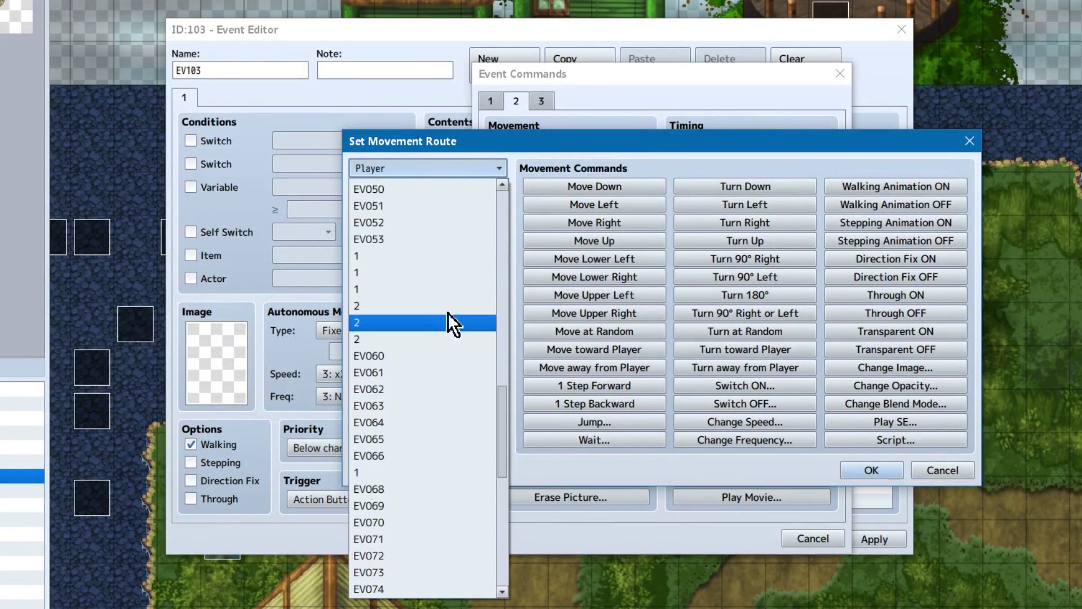
{"action": "left_click", "coordinate": [395, 239]}
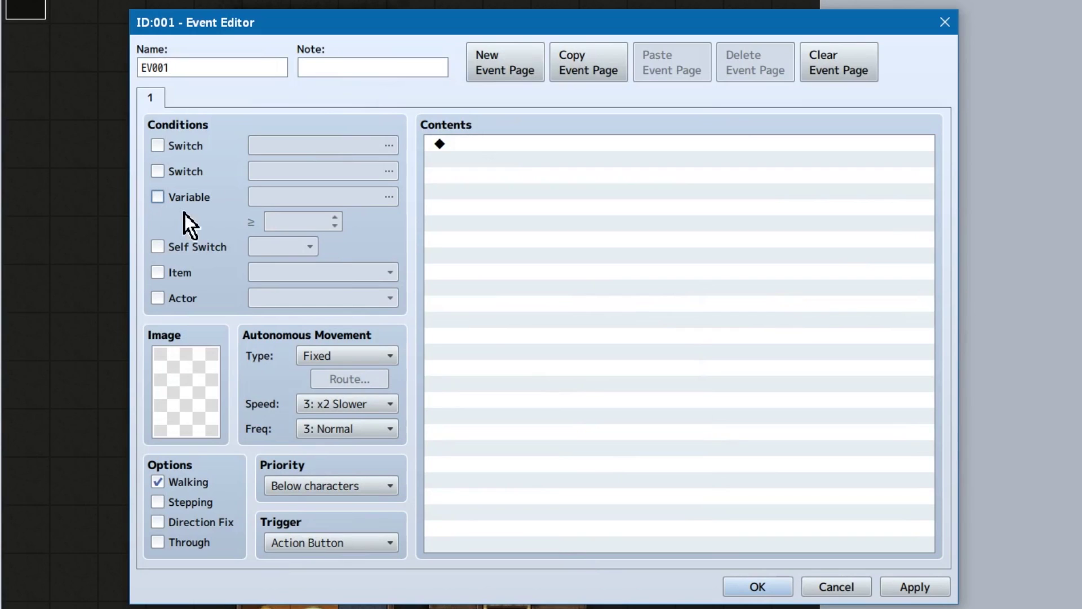
{"action": "left_click", "coordinate": [185, 214]}
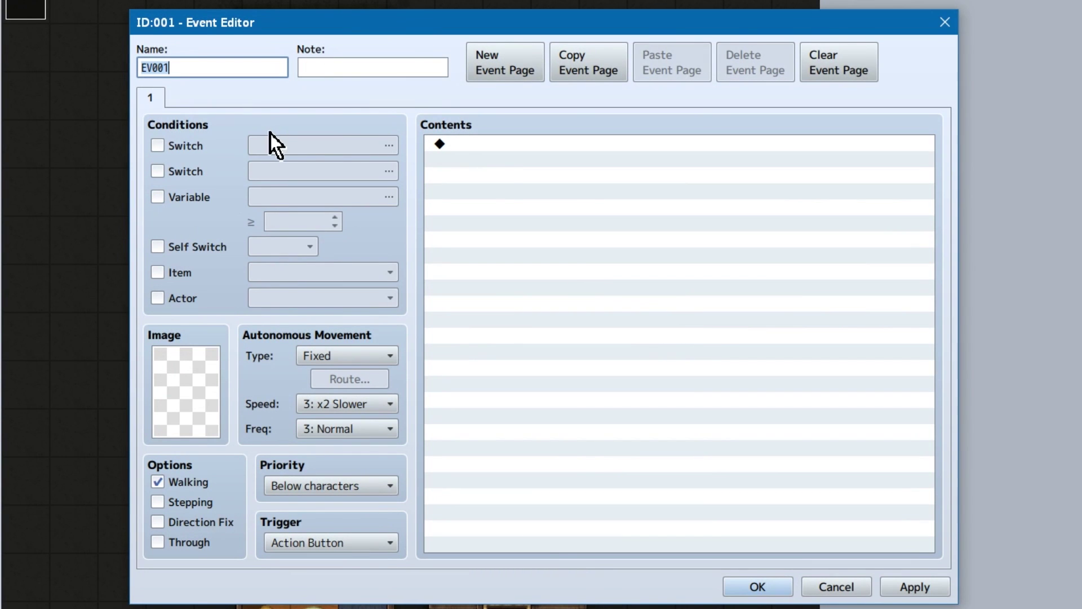
{"action": "left_click", "coordinate": [200, 147]}
{"action": "left_click", "coordinate": [195, 176]}
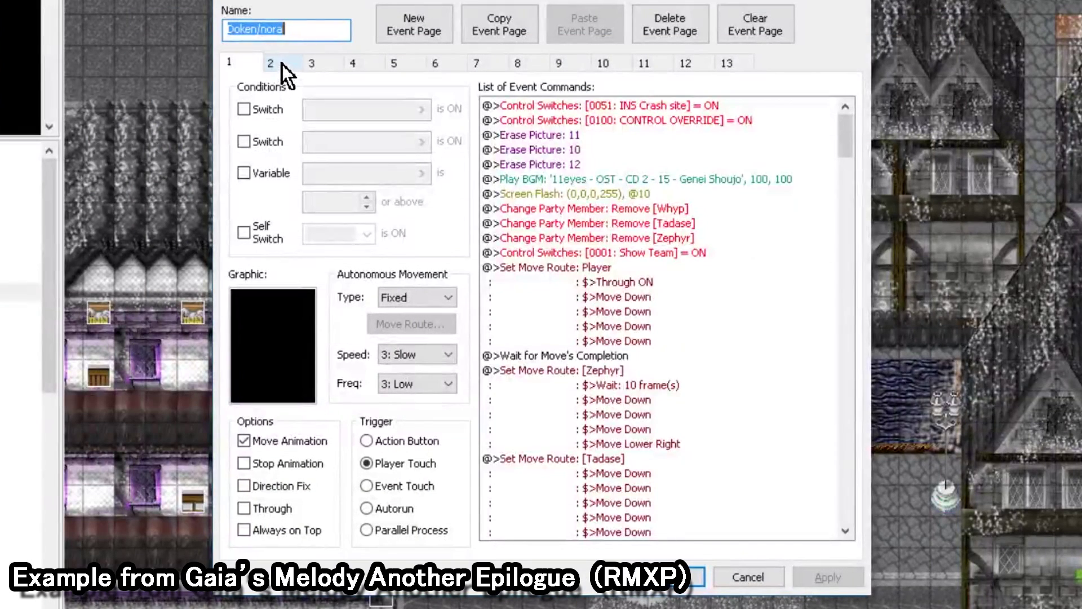
Browse the RMXP example event's pages 2 through 10, comparing their conditions and commands.
{"action": "left_click", "coordinate": [280, 65]}
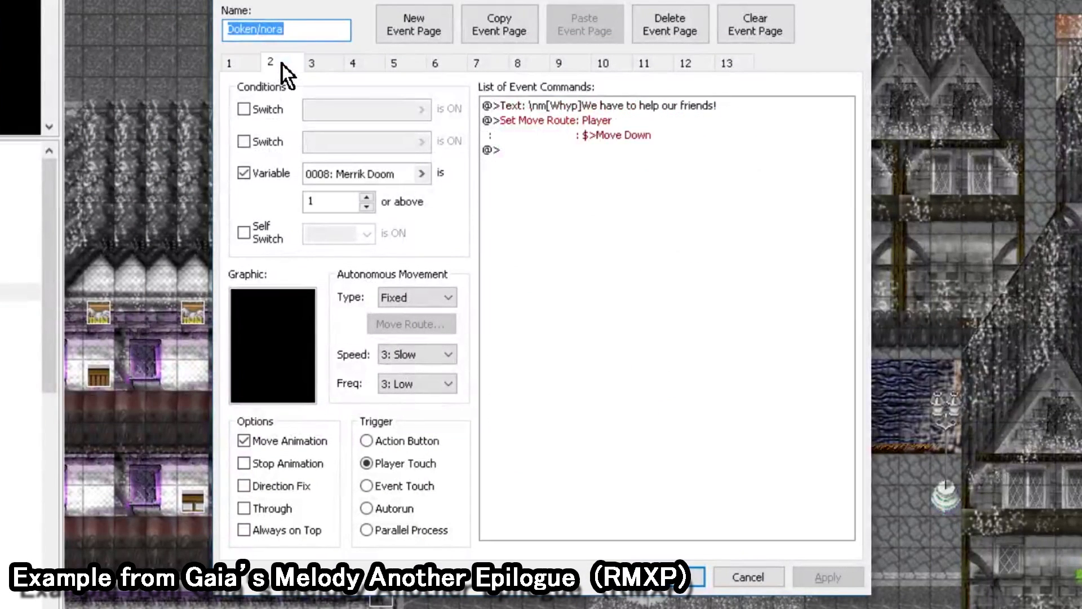
{"action": "left_click", "coordinate": [321, 63]}
{"action": "left_click", "coordinate": [367, 65]}
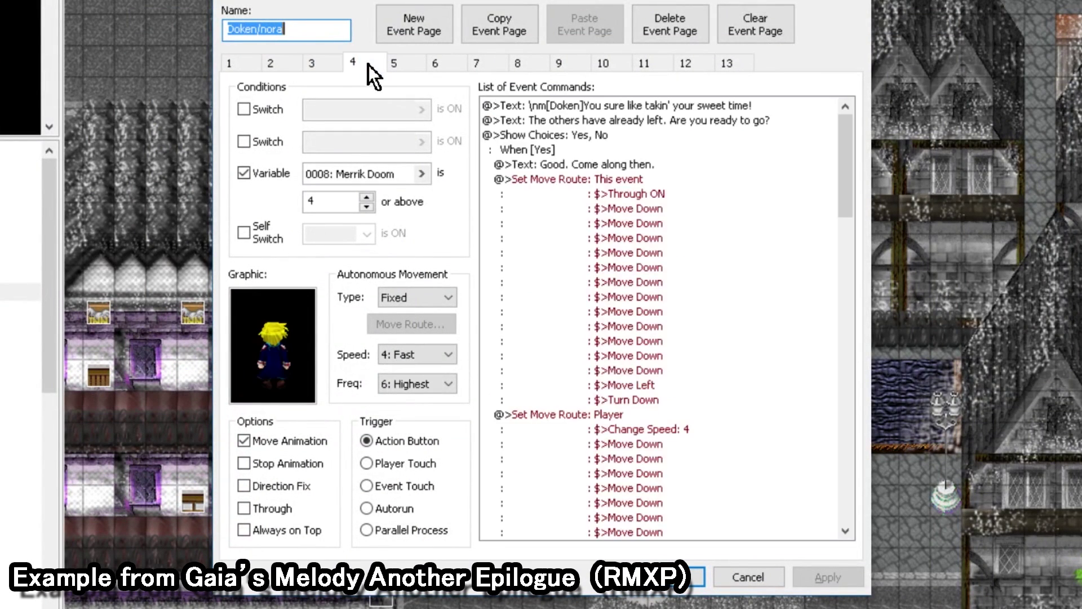
{"action": "left_click", "coordinate": [398, 65]}
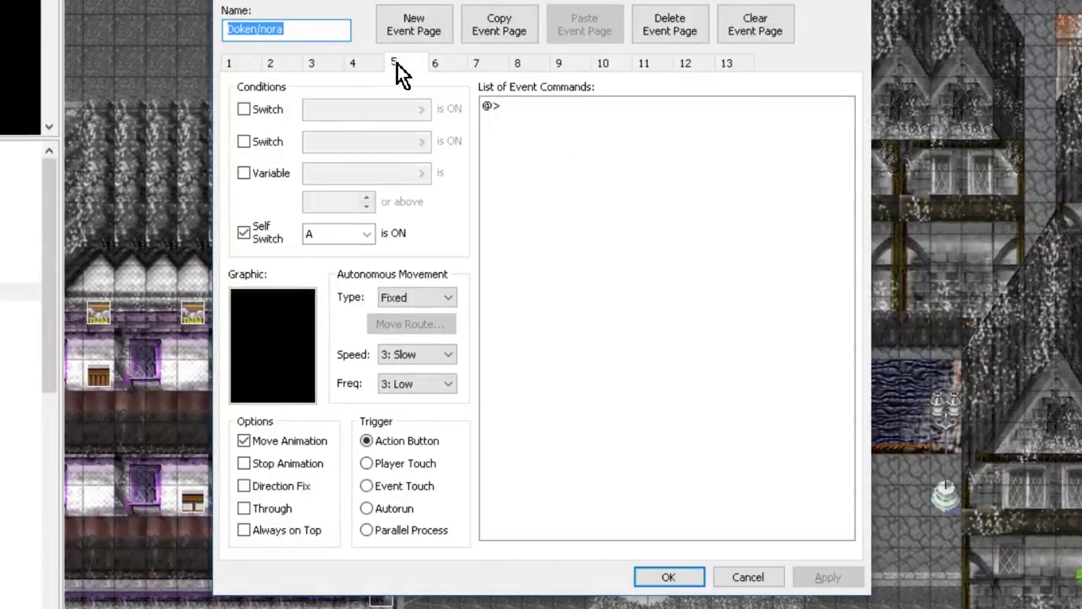
{"action": "left_click", "coordinate": [439, 67]}
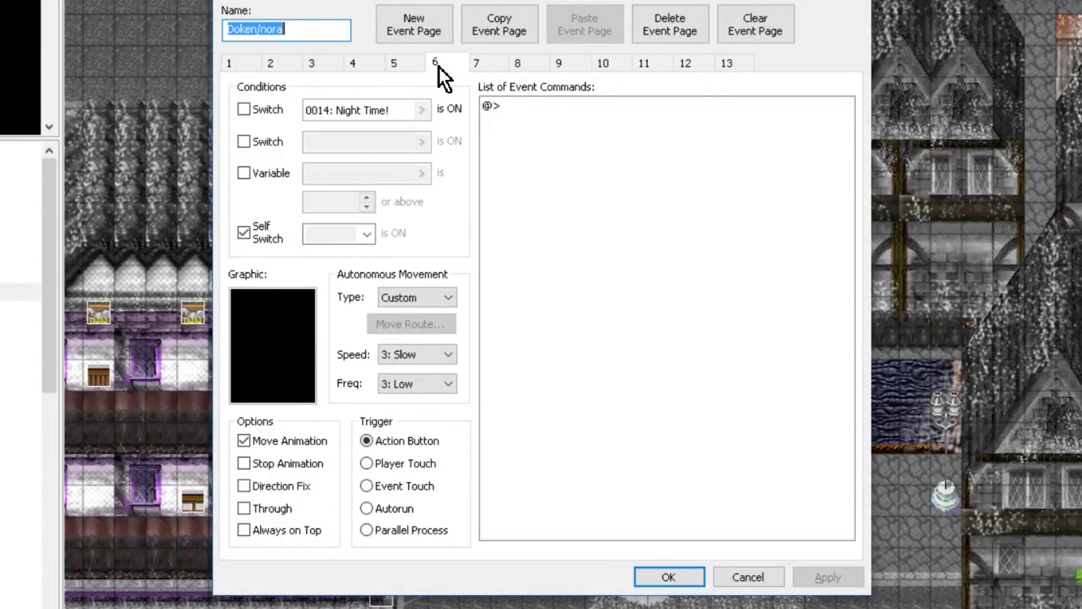
{"action": "left_click", "coordinate": [486, 67]}
{"action": "left_click", "coordinate": [526, 63]}
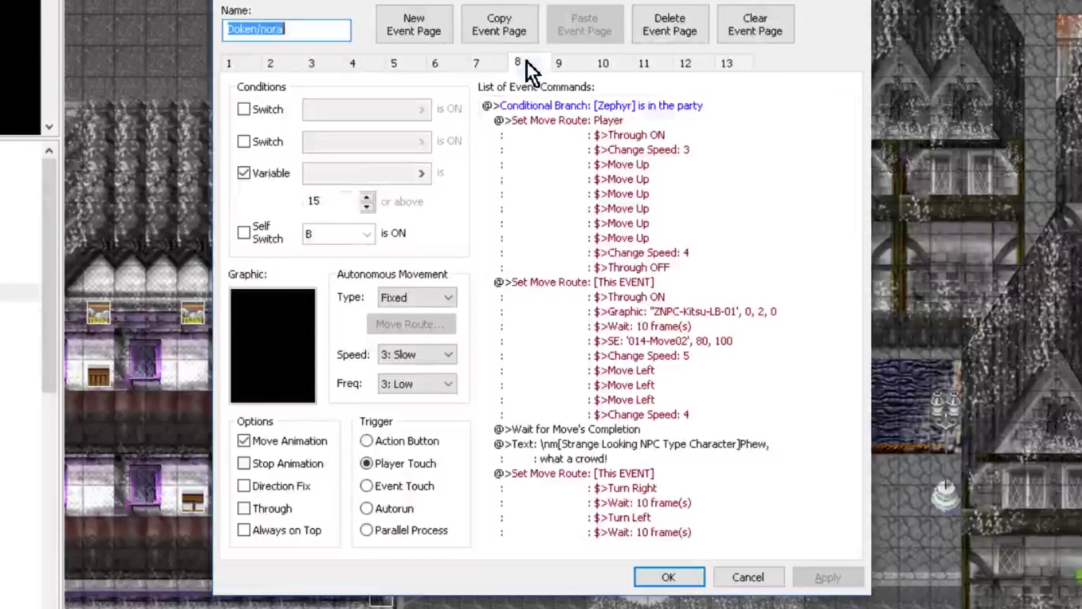
{"action": "left_click", "coordinate": [580, 62]}
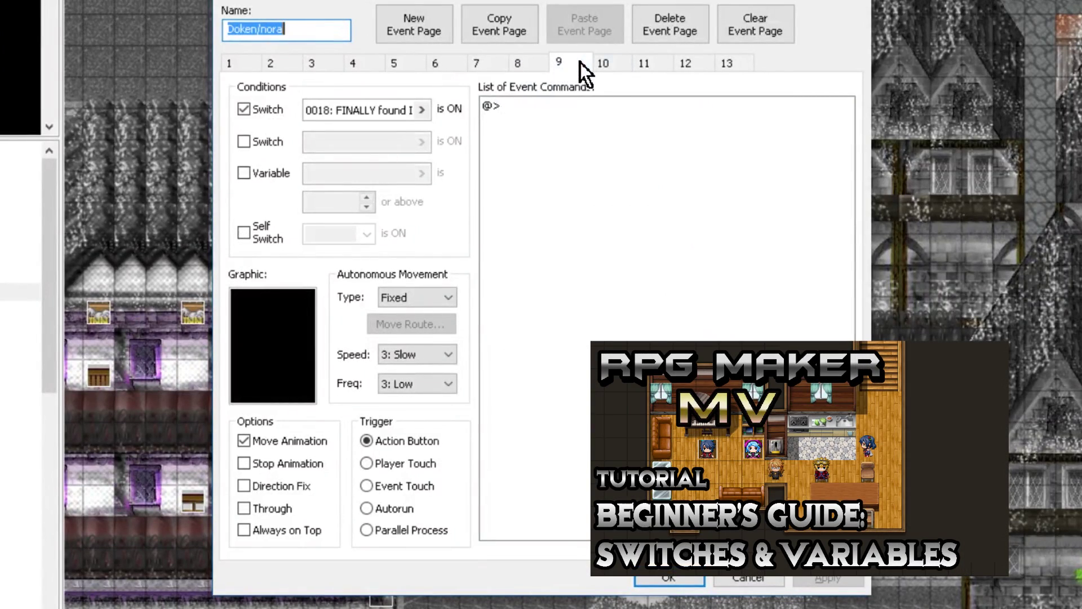
{"action": "left_click", "coordinate": [616, 63]}
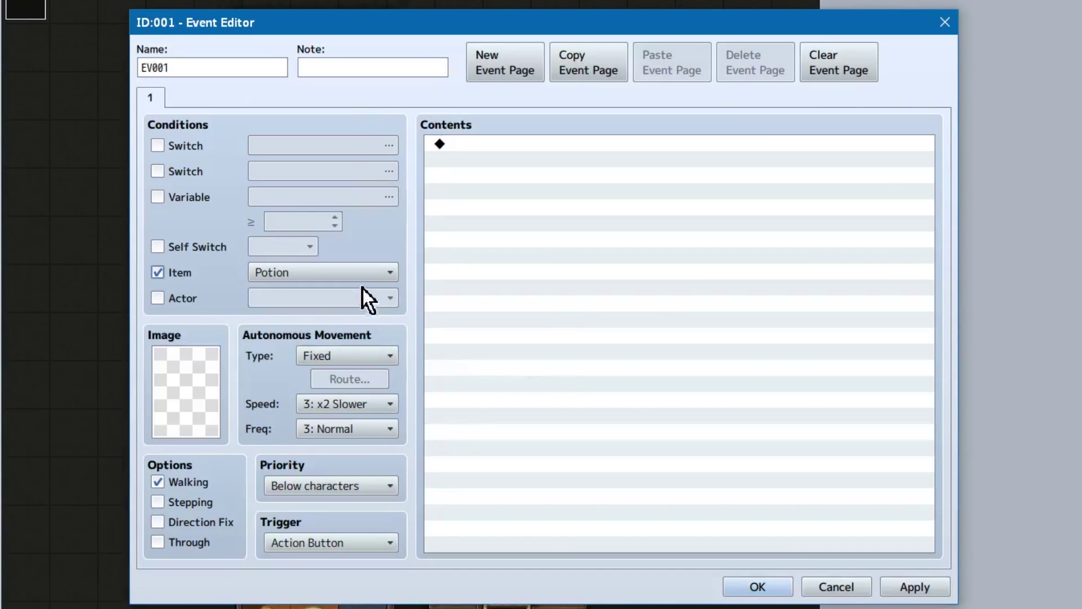
Replace the Potion item condition with an Actor condition requiring Akira.
{"action": "left_click", "coordinate": [367, 276]}
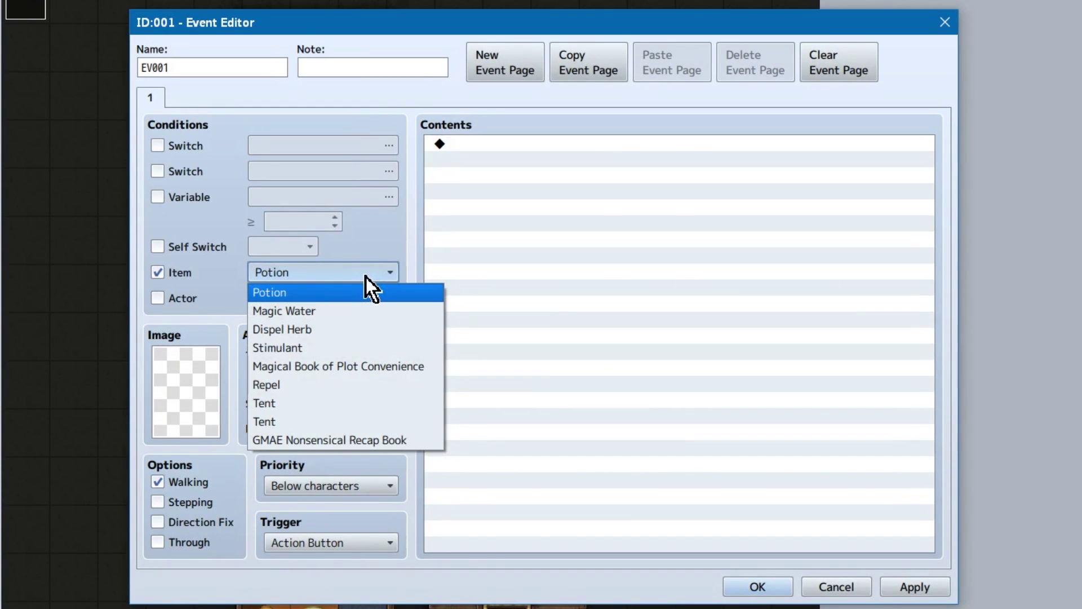
{"action": "left_click", "coordinate": [366, 276]}
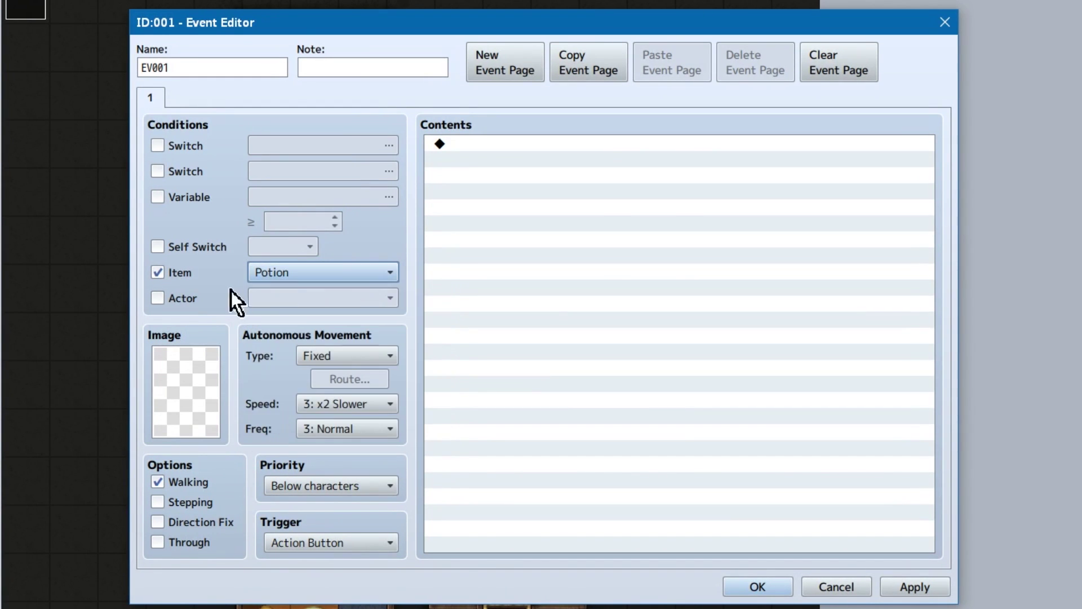
{"action": "left_click", "coordinate": [177, 303]}
{"action": "left_click", "coordinate": [180, 275]}
{"action": "left_click", "coordinate": [321, 300]}
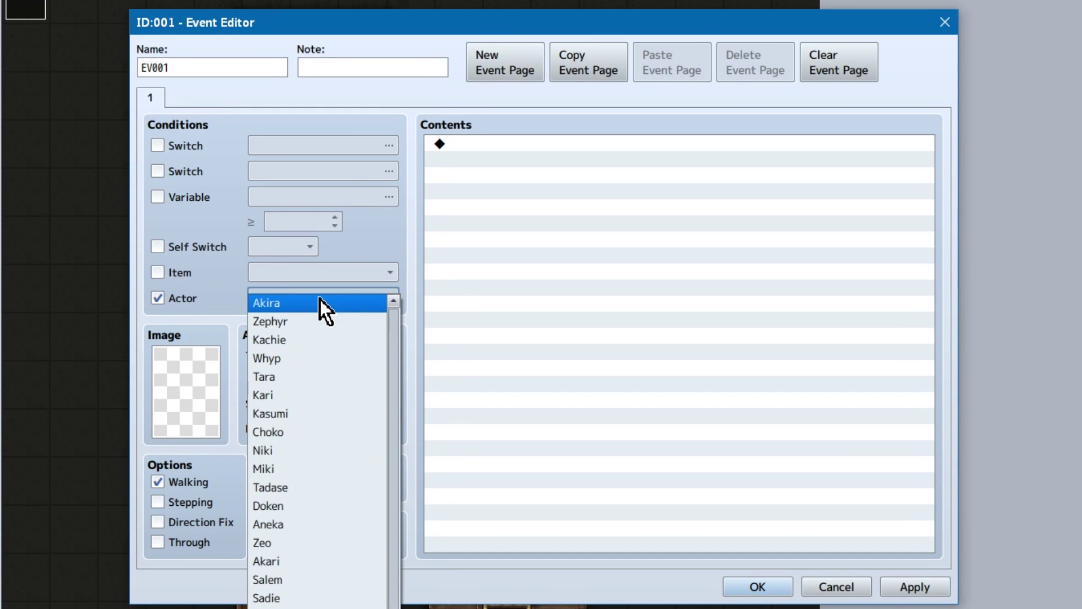
{"action": "scroll", "coordinate": [321, 300], "scroll_direction": "down", "scroll_amount": 3}
{"action": "scroll", "coordinate": [327, 298], "scroll_direction": "down", "scroll_amount": 1}
{"action": "left_click", "coordinate": [508, 299]}
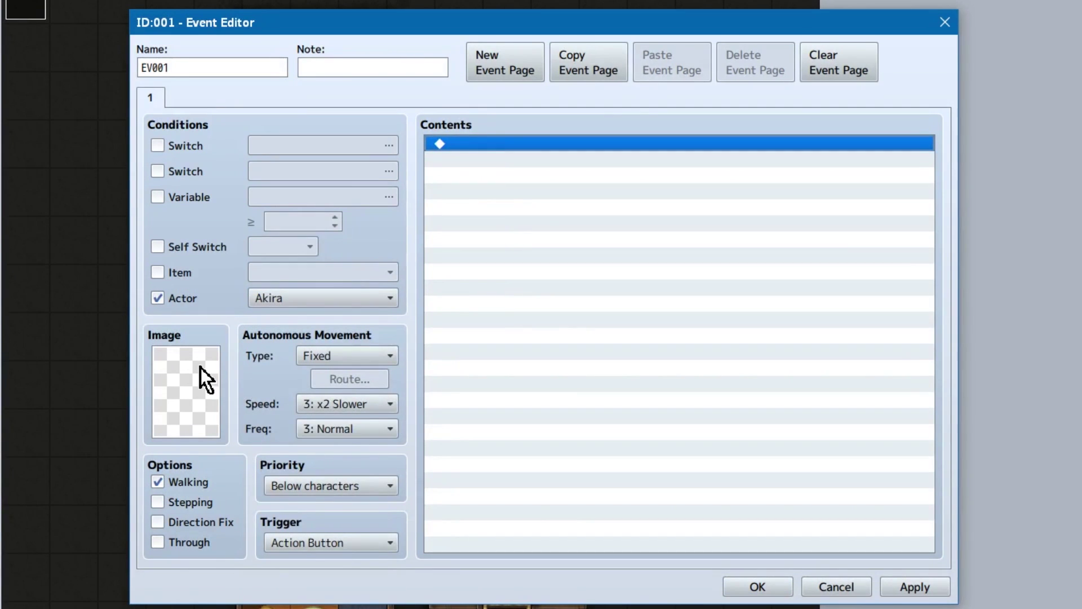
{"action": "left_click", "coordinate": [215, 366]}
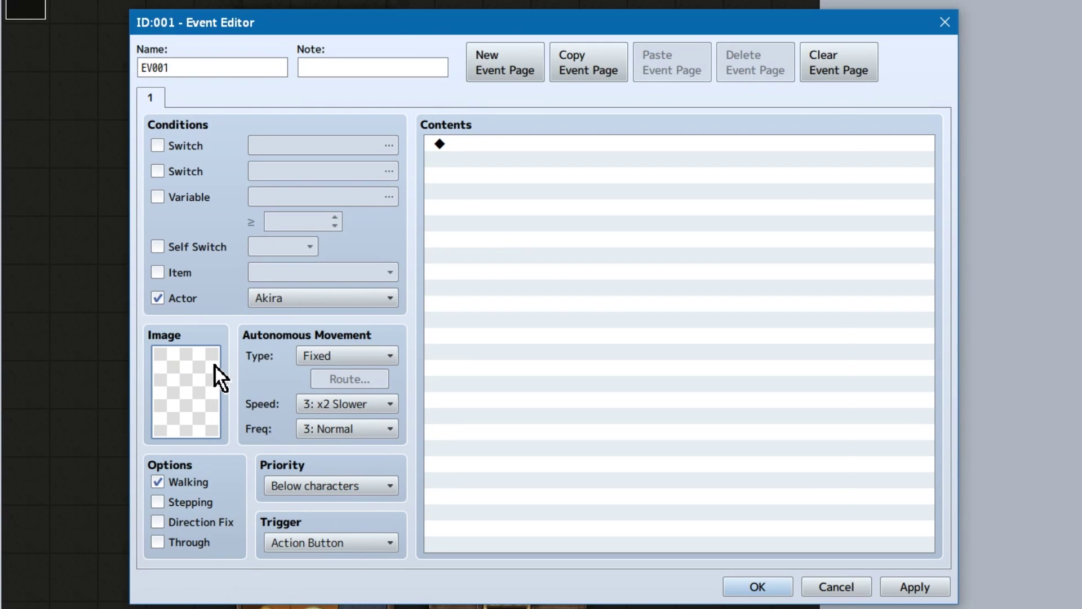
Give the event the blond red-armoured sprite from GM Characters-1.
{"action": "double_click", "coordinate": [215, 366]}
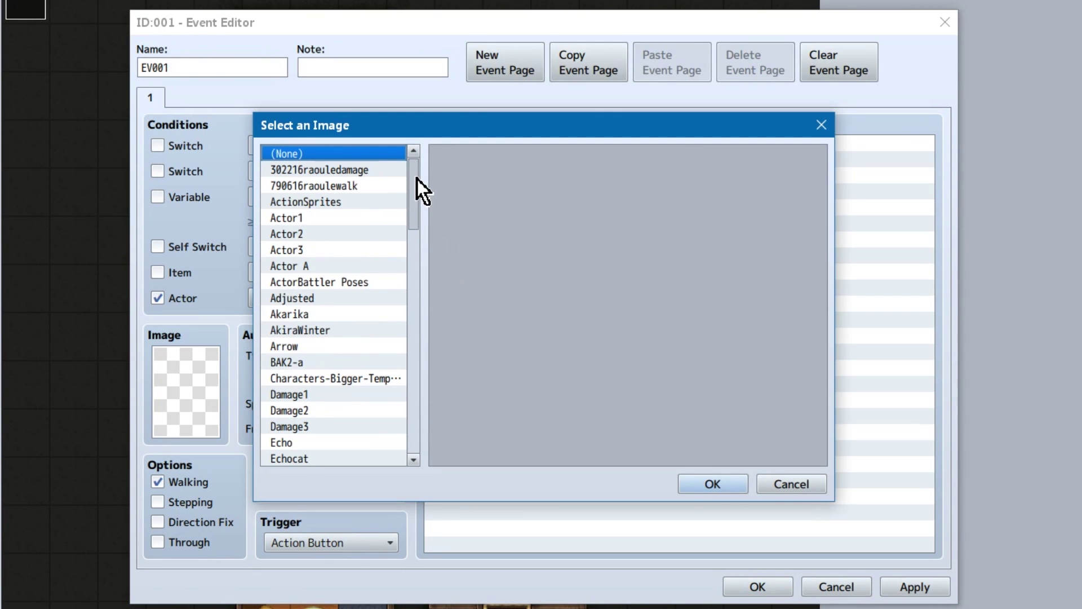
{"action": "key", "text": "g"}
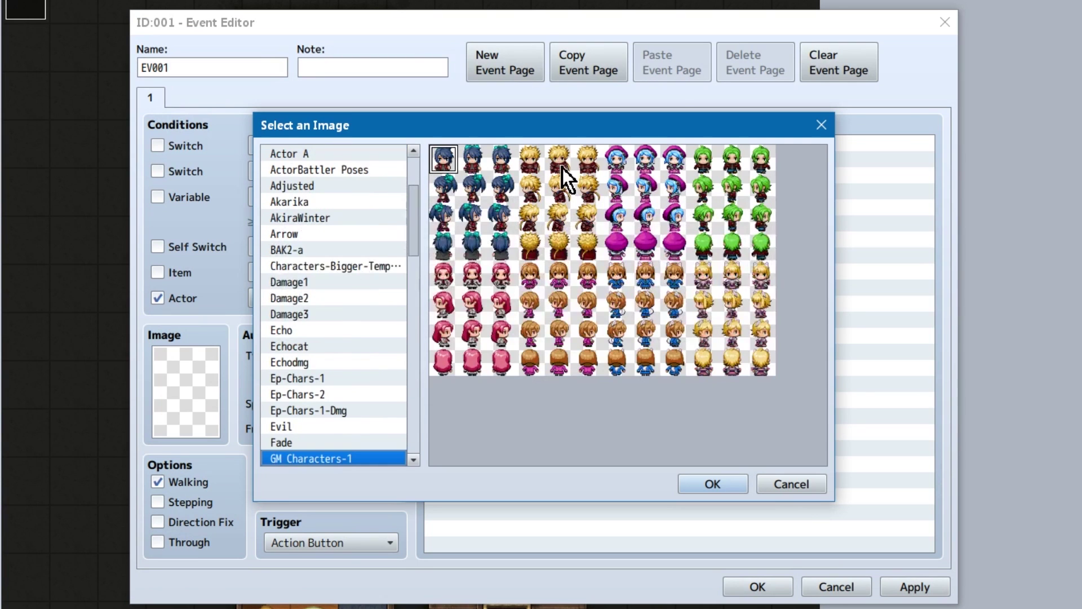
{"action": "double_click", "coordinate": [561, 163]}
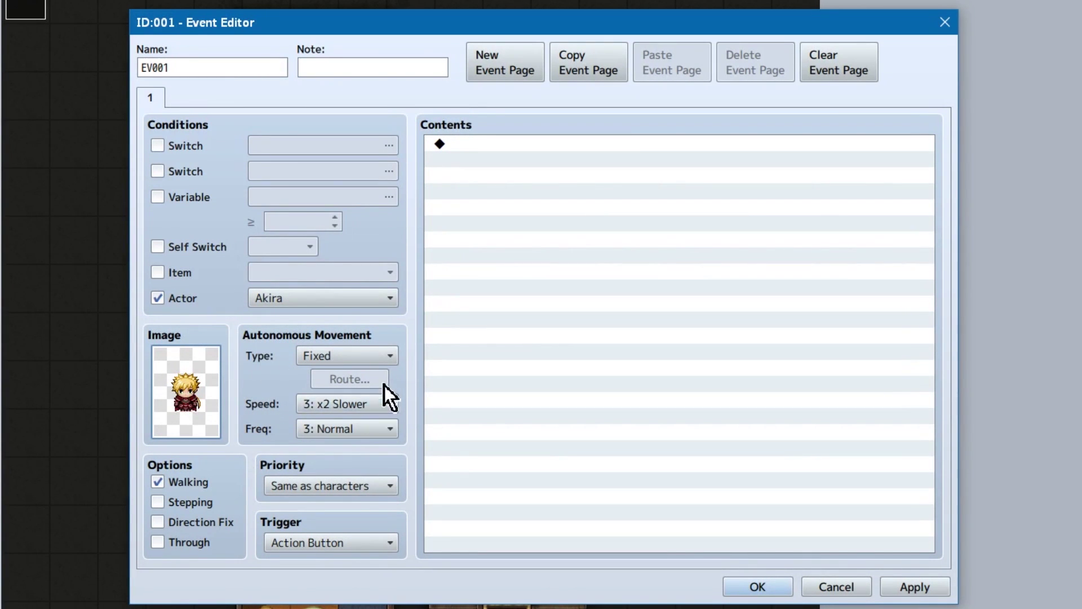
Set the autonomous movement type to Custom and bring up its Route editor.
{"action": "left_click", "coordinate": [390, 365]}
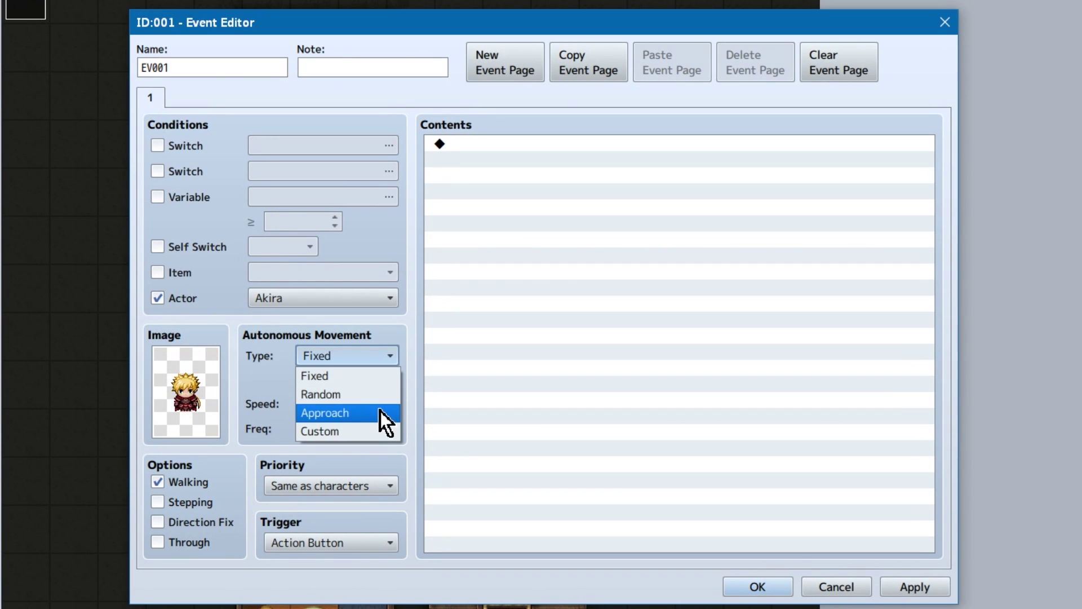
{"action": "left_click", "coordinate": [367, 431]}
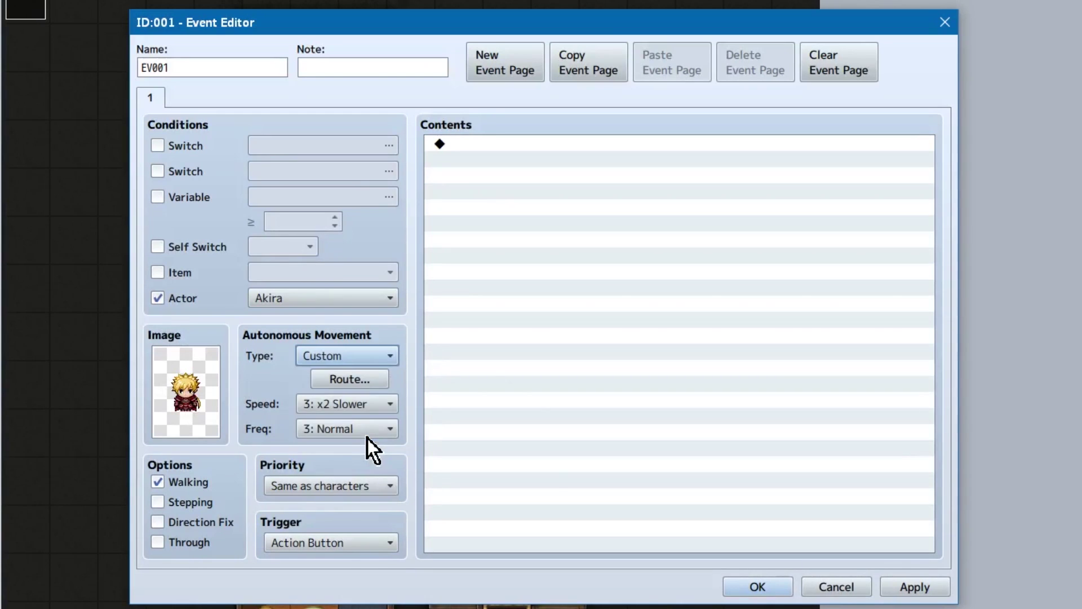
{"action": "left_click", "coordinate": [369, 378]}
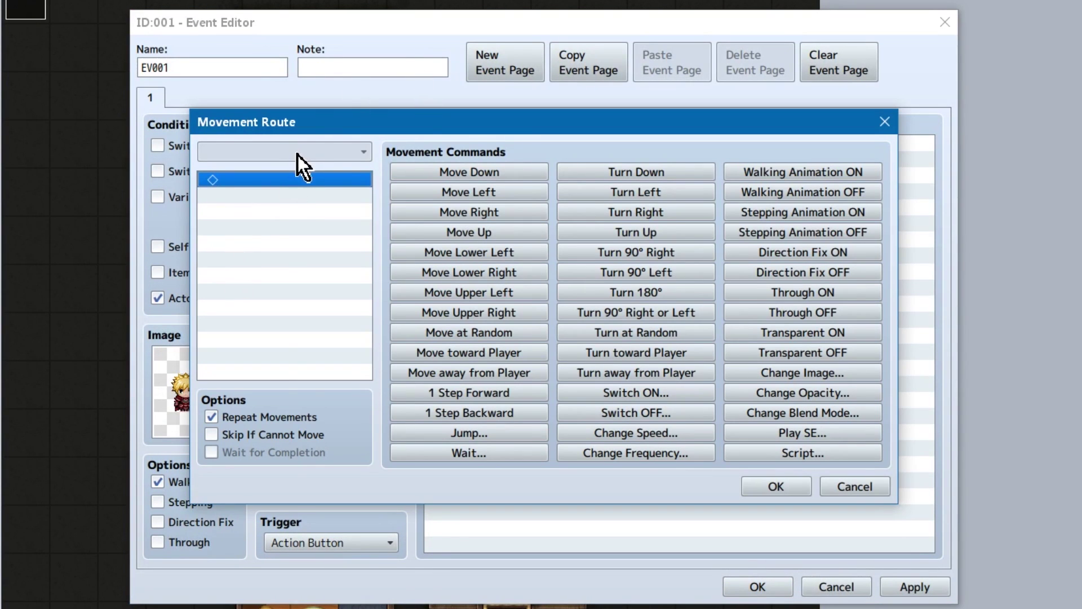
Turn off route repeating, add several move and turn steps, then delete them all.
{"action": "left_click", "coordinate": [272, 416]}
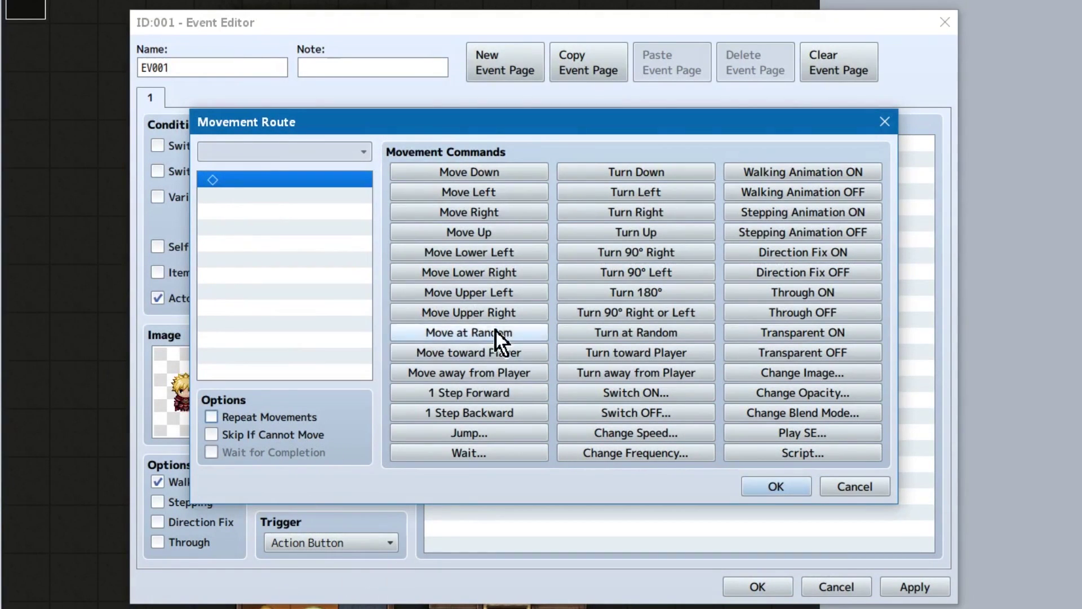
{"action": "left_click", "coordinate": [671, 212]}
{"action": "left_click", "coordinate": [477, 234]}
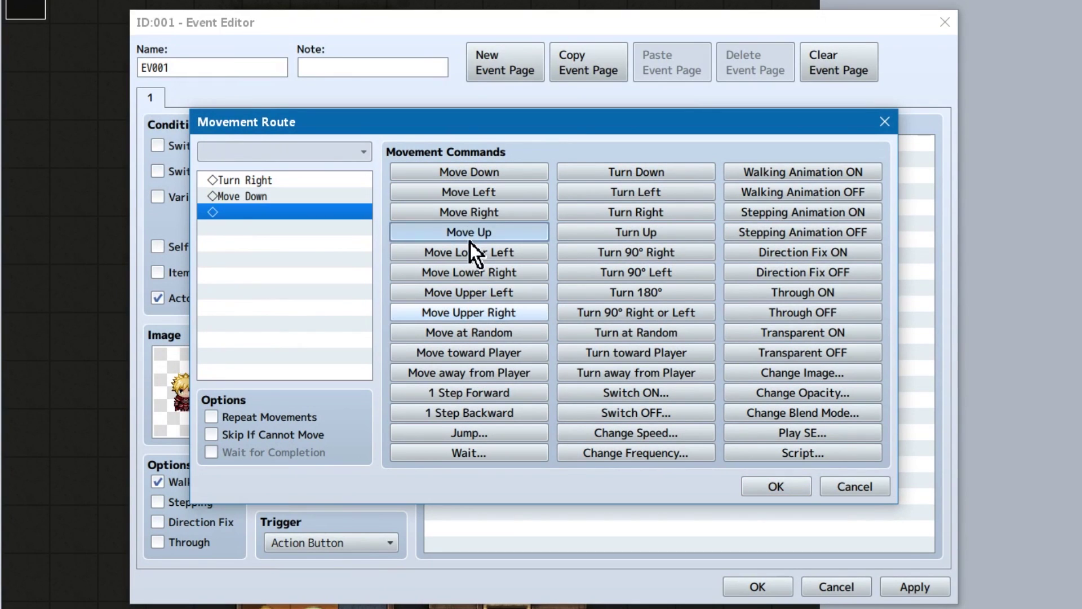
{"action": "left_click", "coordinate": [470, 236]}
{"action": "left_click", "coordinate": [472, 209]}
{"action": "left_click", "coordinate": [472, 209]}
{"action": "left_click", "coordinate": [476, 173]}
{"action": "left_click", "coordinate": [475, 174]}
{"action": "left_click", "coordinate": [476, 174]}
{"action": "left_click", "coordinate": [473, 212]}
{"action": "left_click_drag", "start_coordinate": [332, 308], "coordinate": [325, 16]}
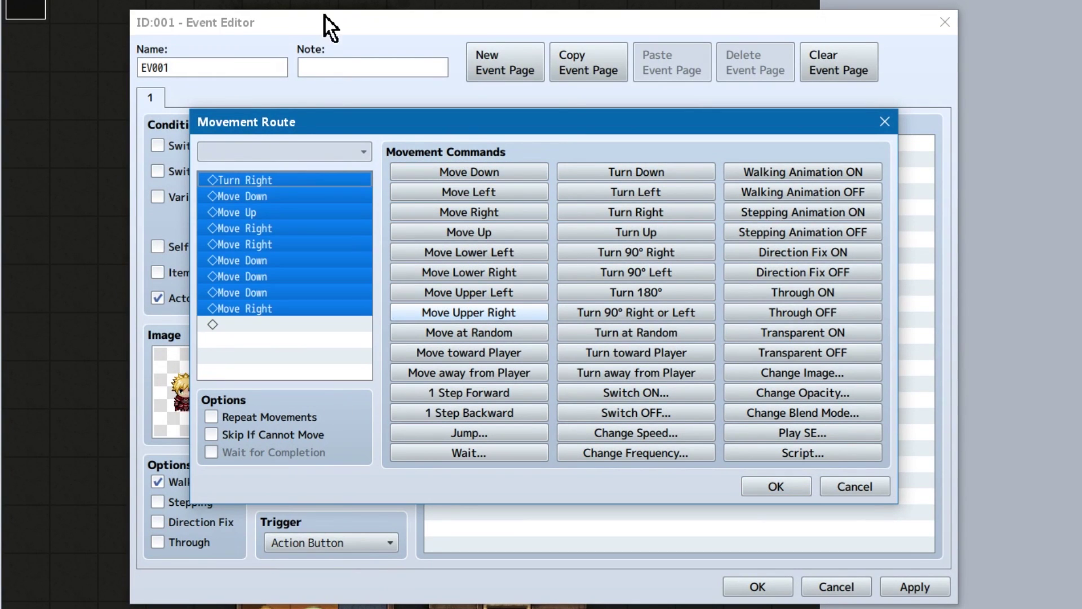
{"action": "key", "text": "Delete"}
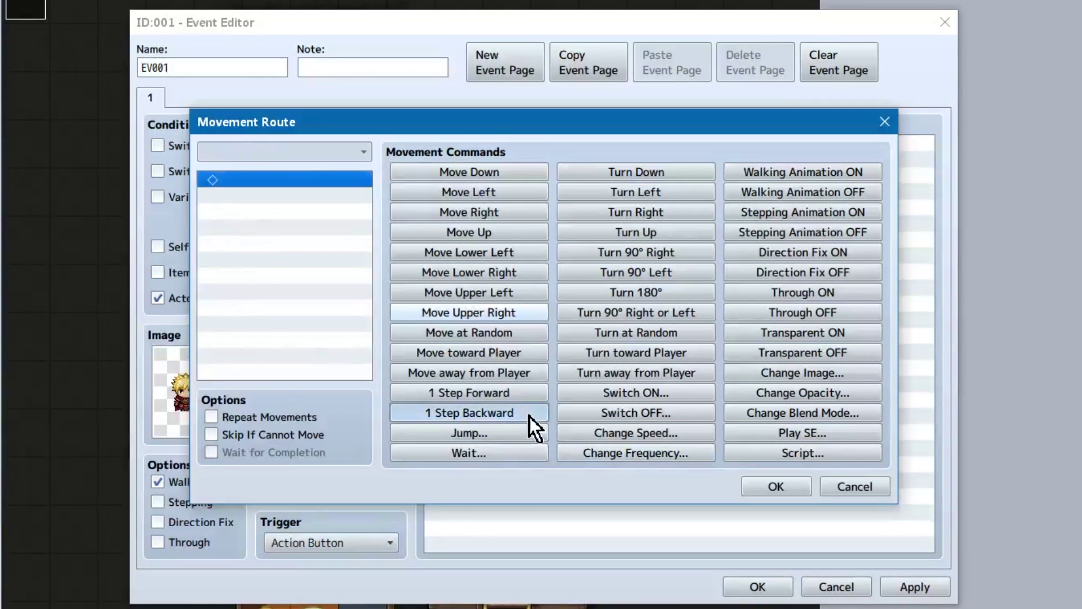
Add Jump commands to the route and delete them again.
{"action": "left_click", "coordinate": [530, 433]}
{"action": "left_click", "coordinate": [531, 433]}
{"action": "left_click", "coordinate": [531, 434]}
{"action": "left_click", "coordinate": [530, 434]}
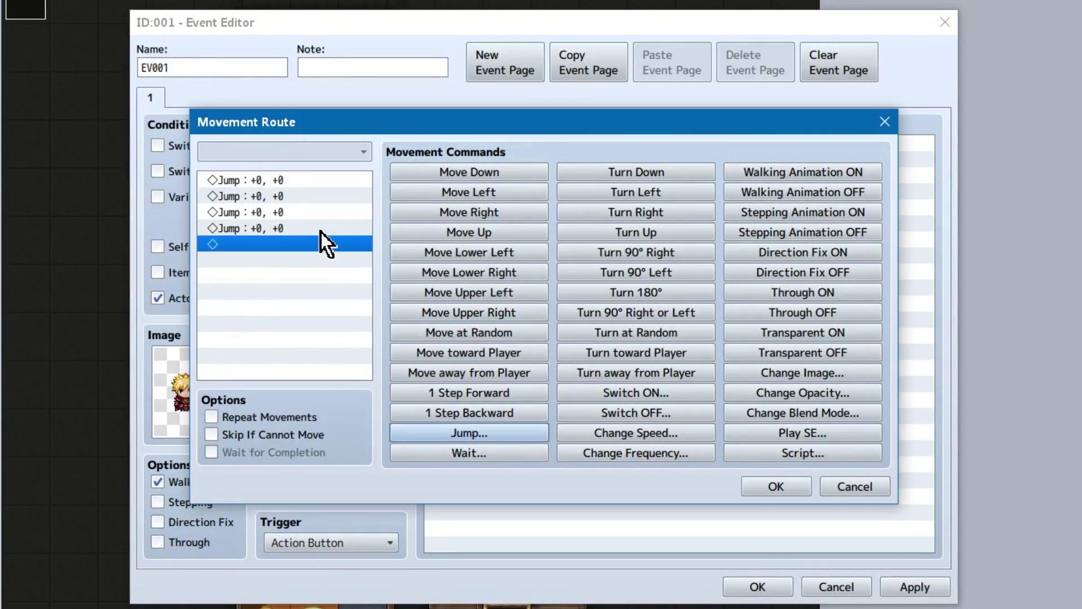
{"action": "left_click_drag", "start_coordinate": [320, 228], "coordinate": [341, 94]}
{"action": "key", "text": "Delete"}
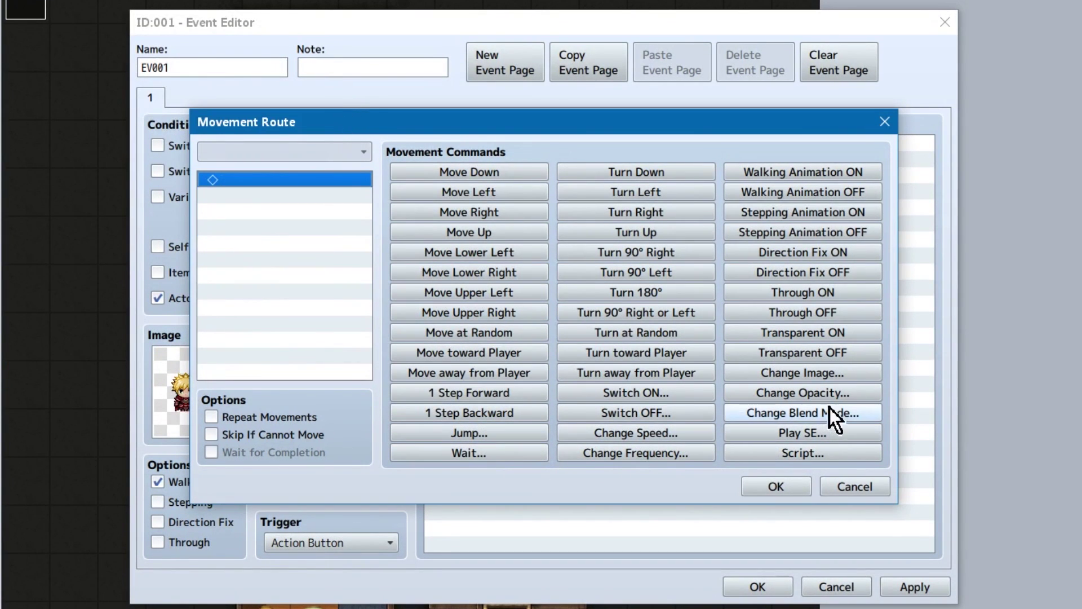
Add Change Blend Mode Additive and Change Opacity 219 to the route.
{"action": "left_click", "coordinate": [846, 413]}
{"action": "left_click", "coordinate": [501, 312]}
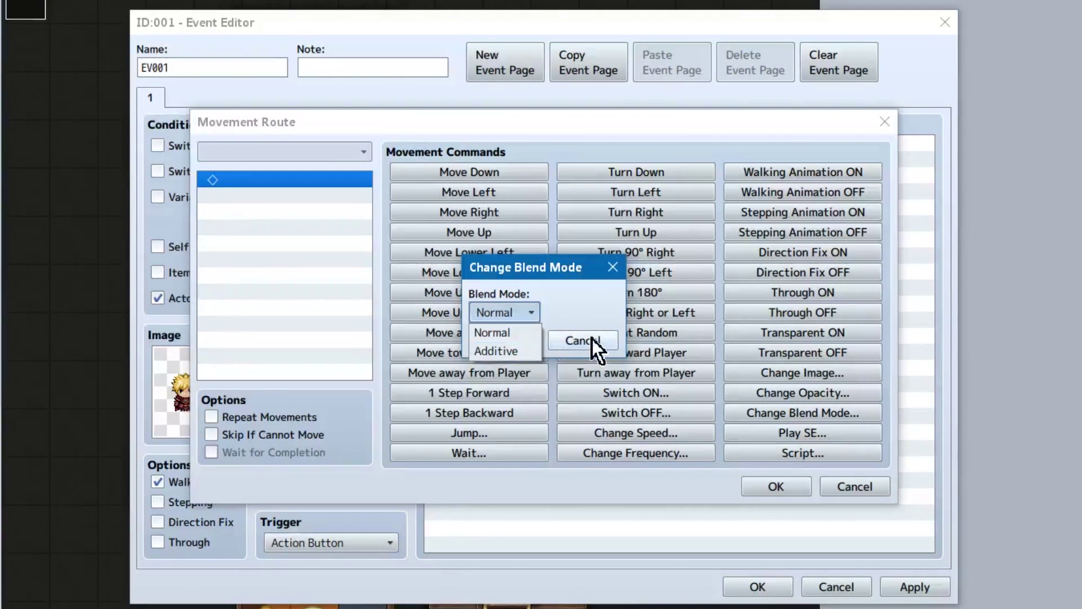
{"action": "left_click", "coordinate": [506, 348]}
{"action": "left_click", "coordinate": [504, 342]}
{"action": "left_click", "coordinate": [802, 393]}
{"action": "type", "text": "219"}
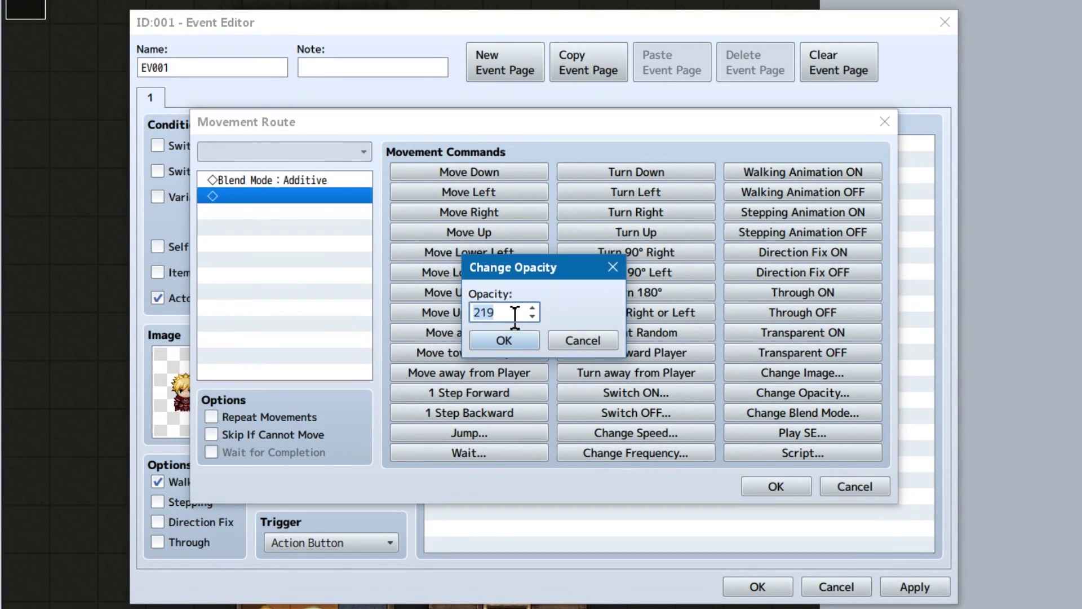
{"action": "key", "text": "Return"}
Abandon a Change Image command and discard the whole movement route.
{"action": "left_click", "coordinate": [832, 373]}
{"action": "double_click", "coordinate": [519, 306]}
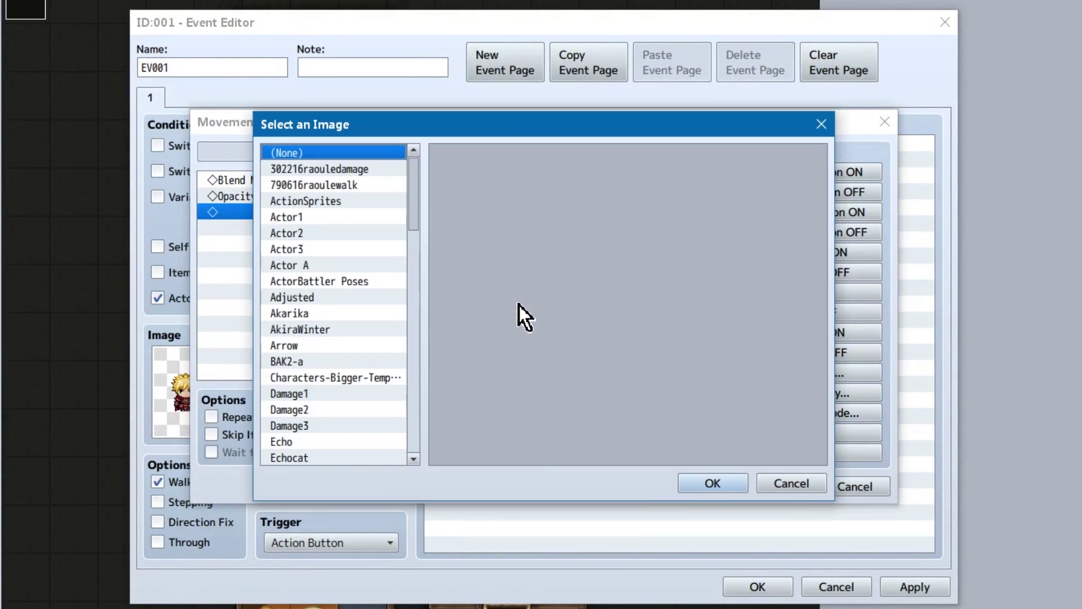
{"action": "left_click", "coordinate": [780, 481]}
{"action": "left_click", "coordinate": [601, 368]}
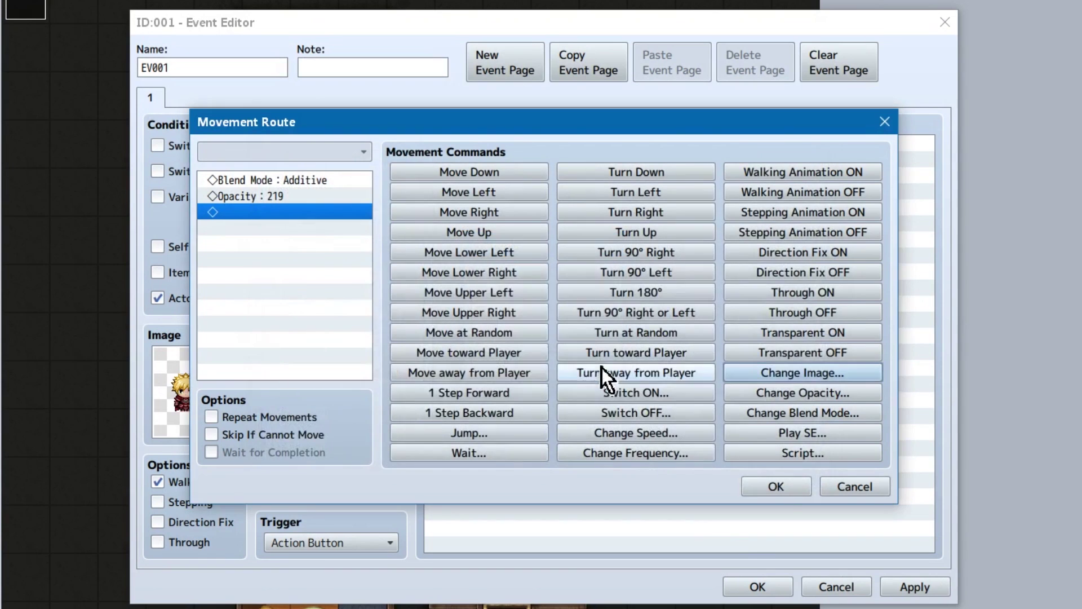
{"action": "left_click", "coordinate": [856, 488]}
{"action": "left_click", "coordinate": [374, 402]}
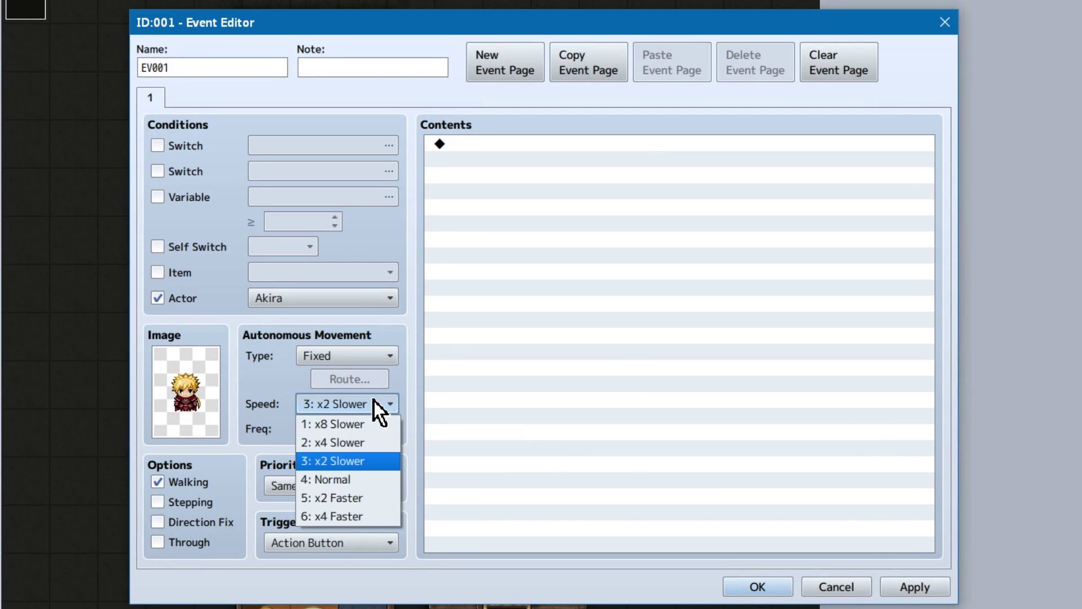
{"action": "left_click", "coordinate": [374, 401]}
{"action": "left_click", "coordinate": [387, 430]}
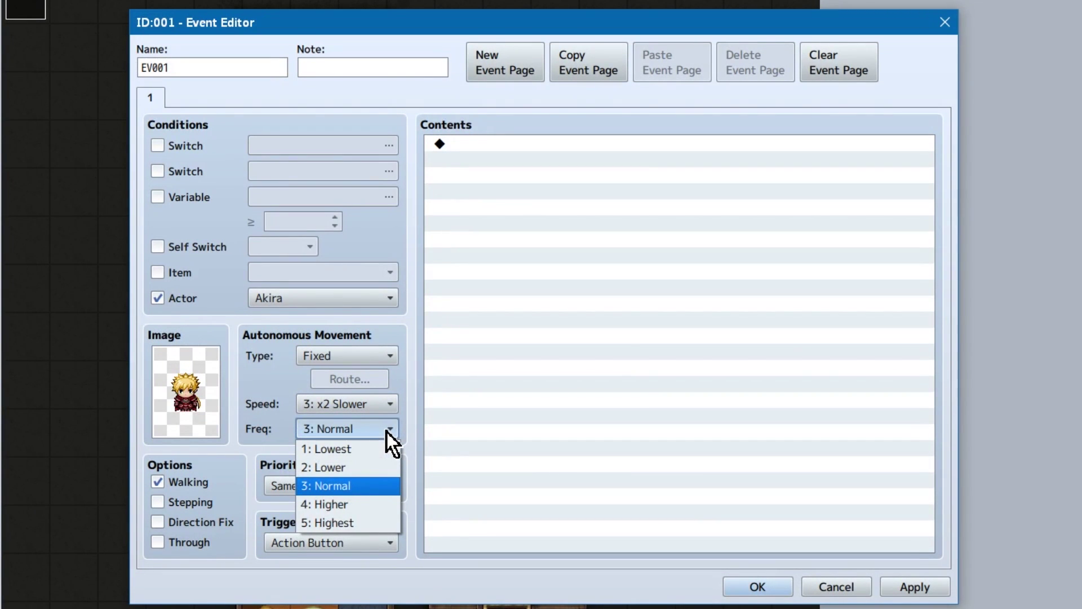
{"action": "left_click", "coordinate": [387, 432]}
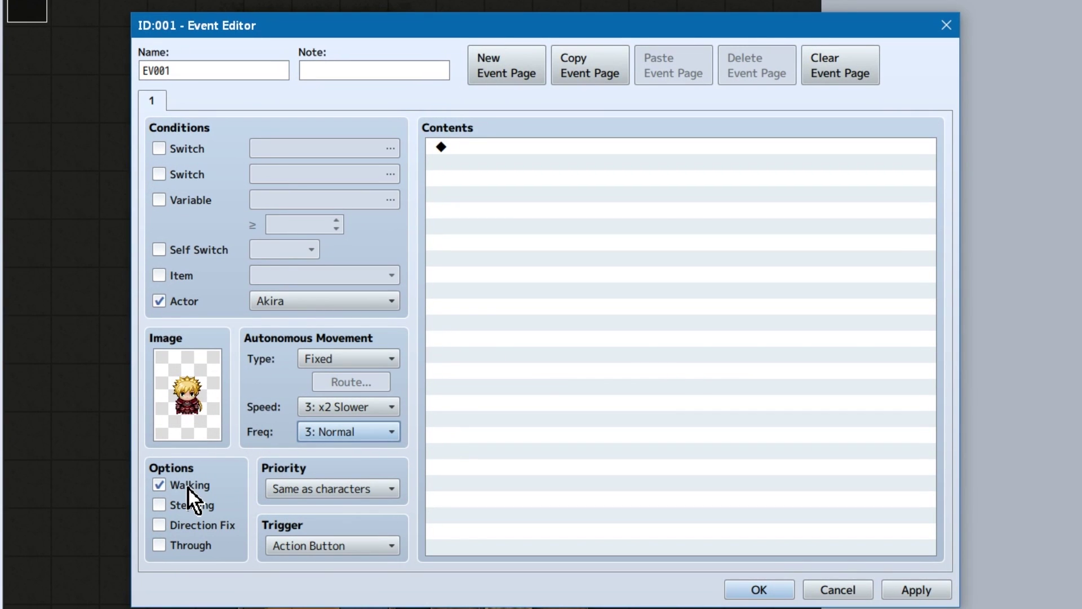
{"action": "left_click", "coordinate": [189, 487]}
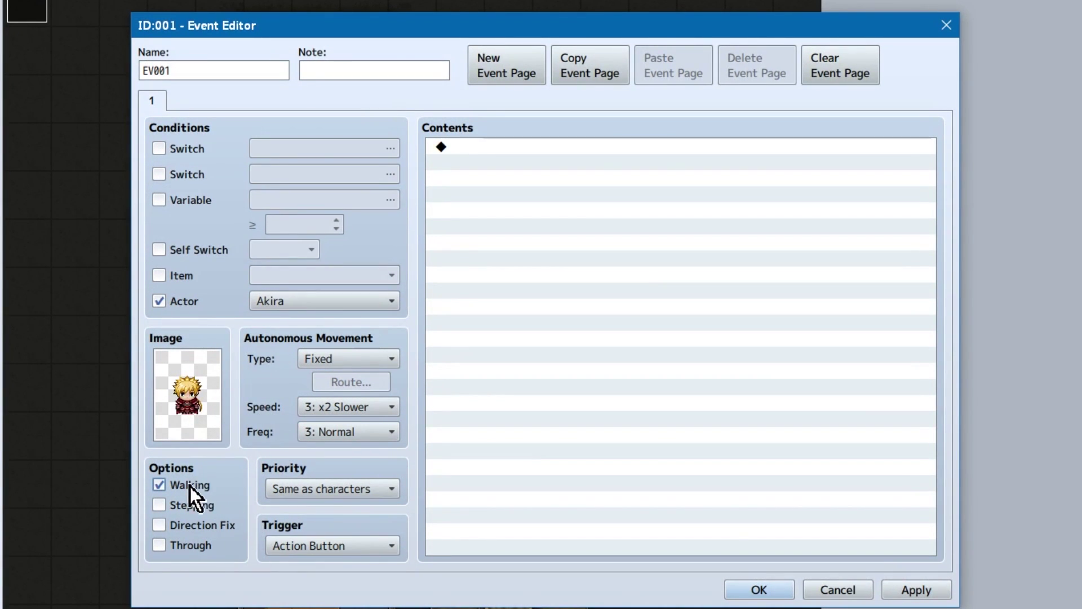
{"action": "left_click", "coordinate": [198, 509]}
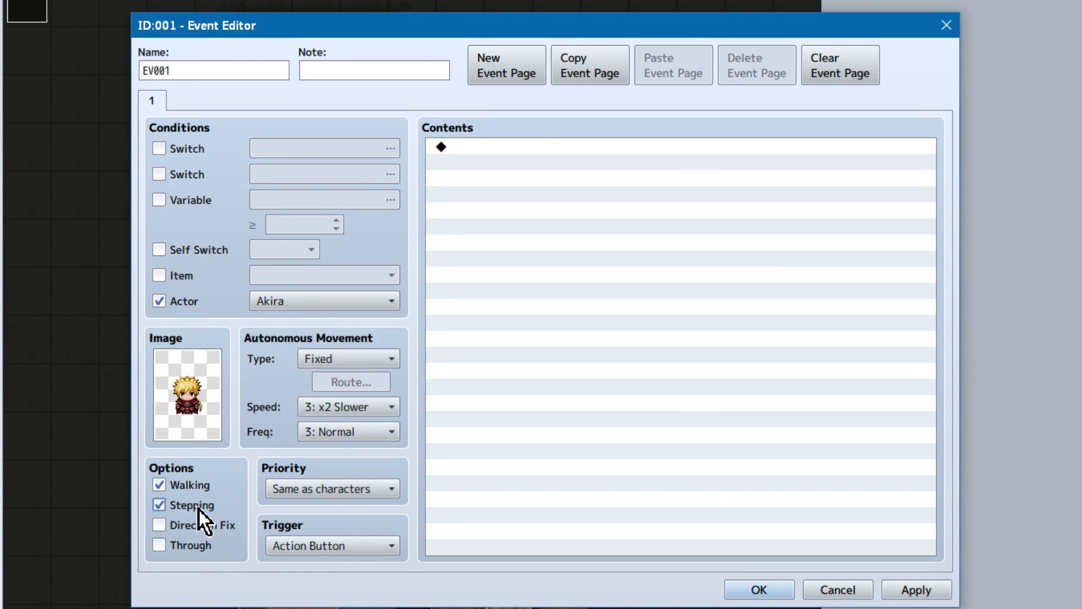
{"action": "left_click", "coordinate": [199, 510]}
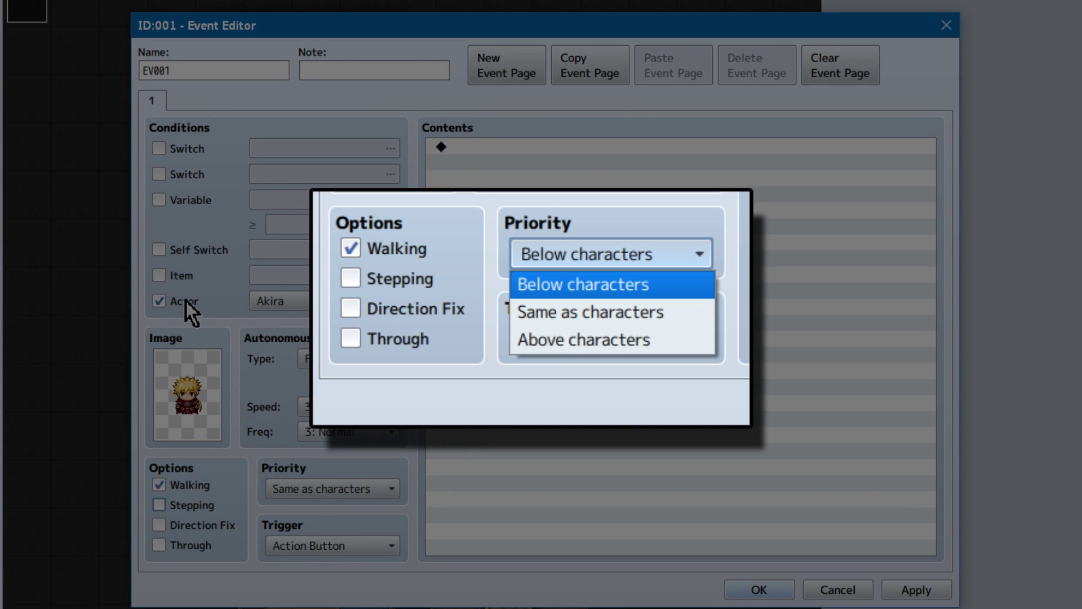
Remove the Actor condition, then playtest by talking to and walking into the pink-dressed girl.
{"action": "left_click", "coordinate": [185, 302]}
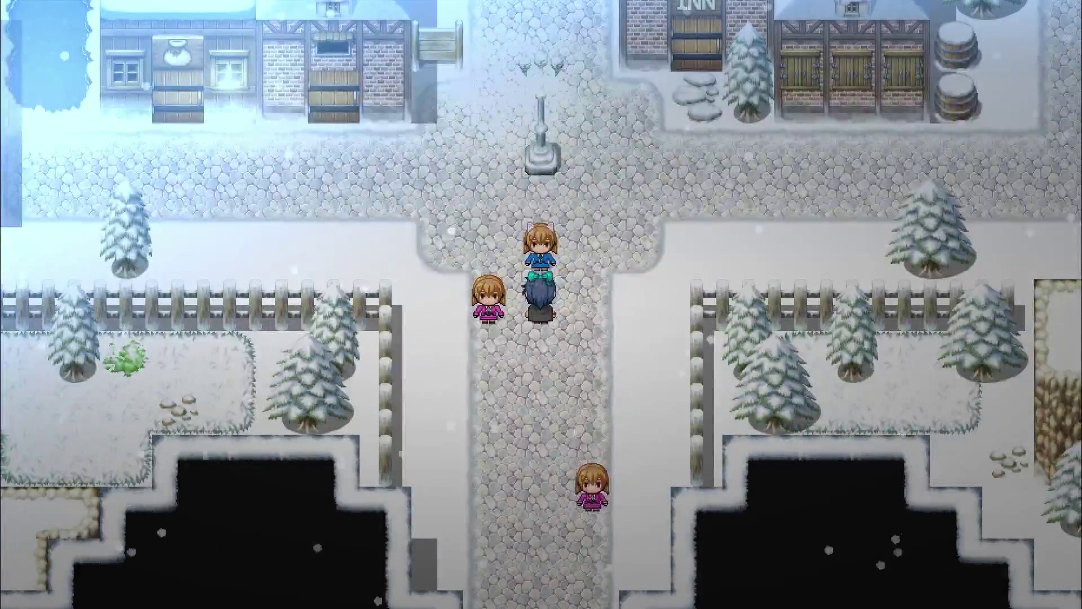
{"action": "key", "text": "Return"}
{"action": "key", "text": "Left"}
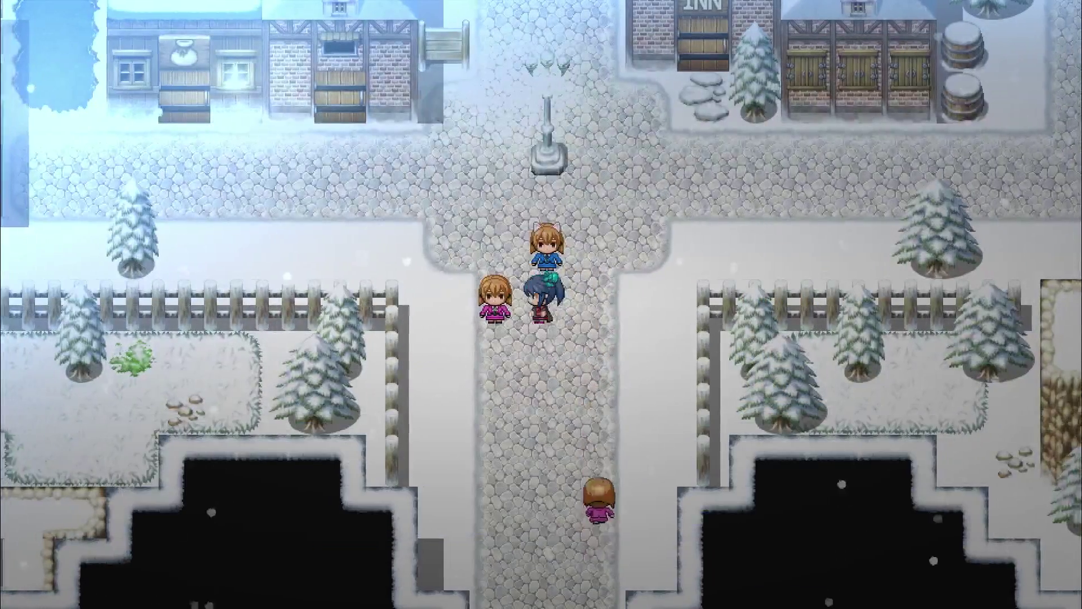
{"action": "key", "text": "Left"}
{"action": "key", "text": "Return"}
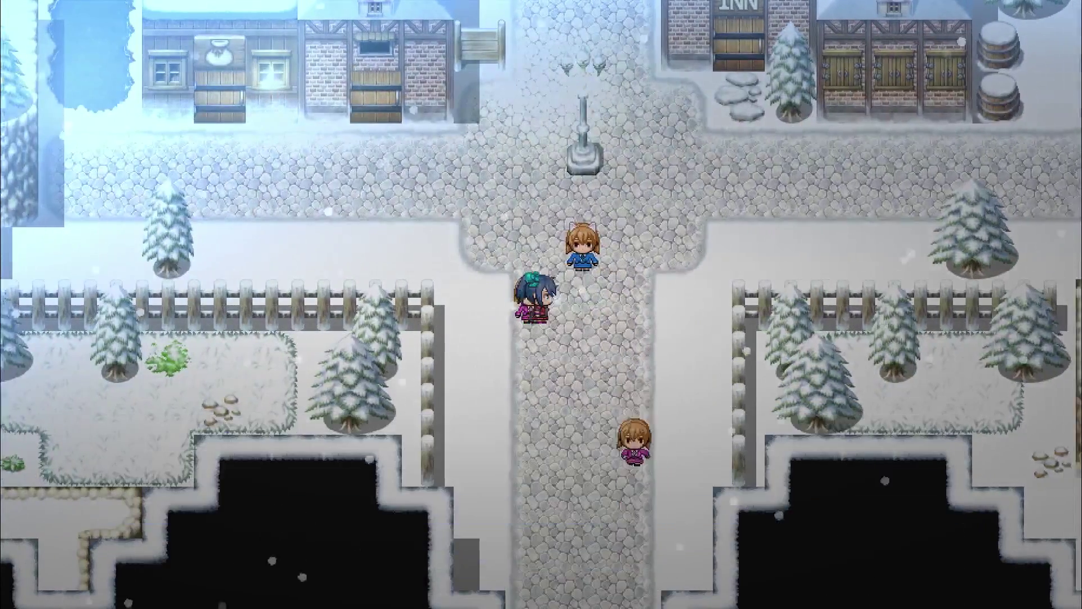
{"action": "key", "text": "Right"}
{"action": "key", "text": "Right"}
{"action": "key", "text": "Right"}
{"action": "key", "text": "Down"}
{"action": "key", "text": "Down"}
{"action": "key", "text": "Down"}
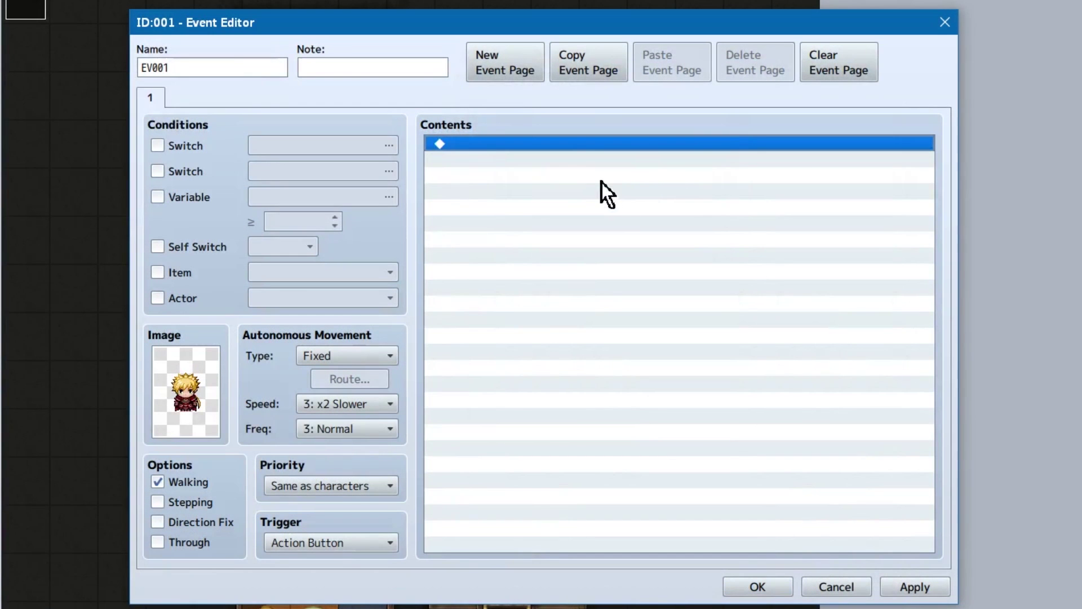
Add three new event pages, then delete the extra pages.
{"action": "double_click", "coordinate": [501, 63]}
{"action": "left_click", "coordinate": [501, 62]}
{"action": "left_click", "coordinate": [501, 63]}
{"action": "left_click", "coordinate": [500, 62]}
{"action": "left_click", "coordinate": [501, 63]}
{"action": "left_click", "coordinate": [501, 63]}
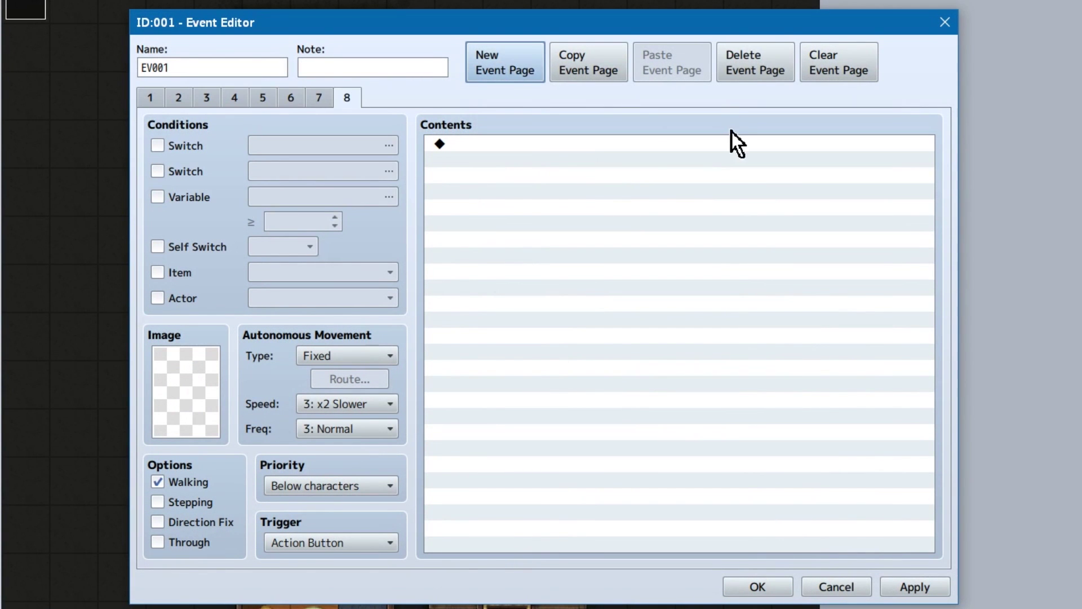
{"action": "left_click", "coordinate": [747, 59]}
{"action": "left_click", "coordinate": [748, 58]}
{"action": "left_click", "coordinate": [747, 58]}
{"action": "left_click", "coordinate": [747, 58]}
{"action": "left_click", "coordinate": [749, 59]}
{"action": "left_click", "coordinate": [748, 58]}
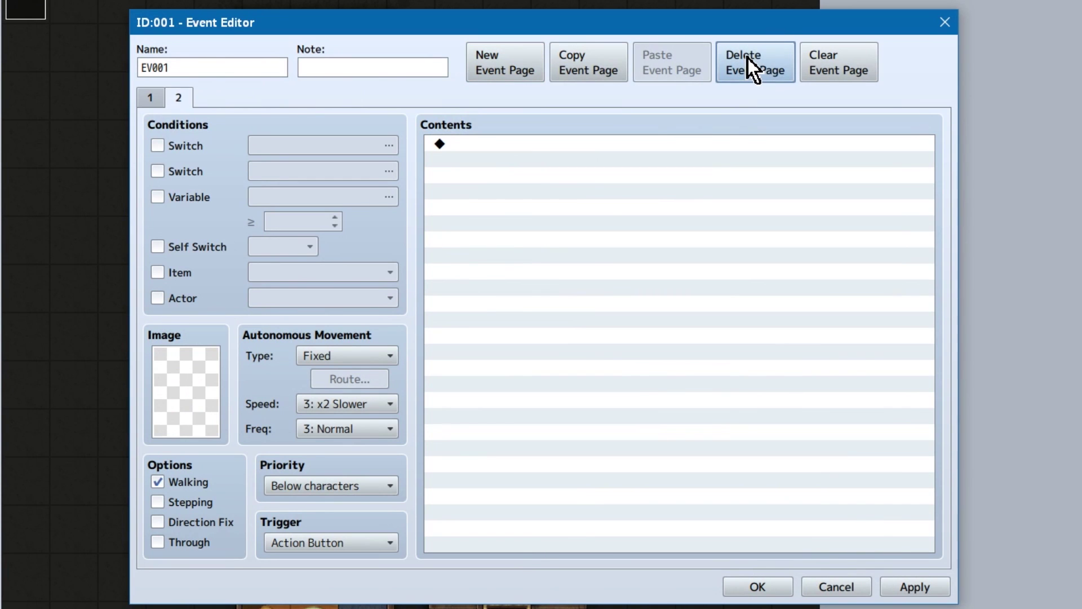
{"action": "left_click", "coordinate": [748, 58]}
Copy the event page, paste three copies, and clear the current page.
{"action": "left_click", "coordinate": [611, 64]}
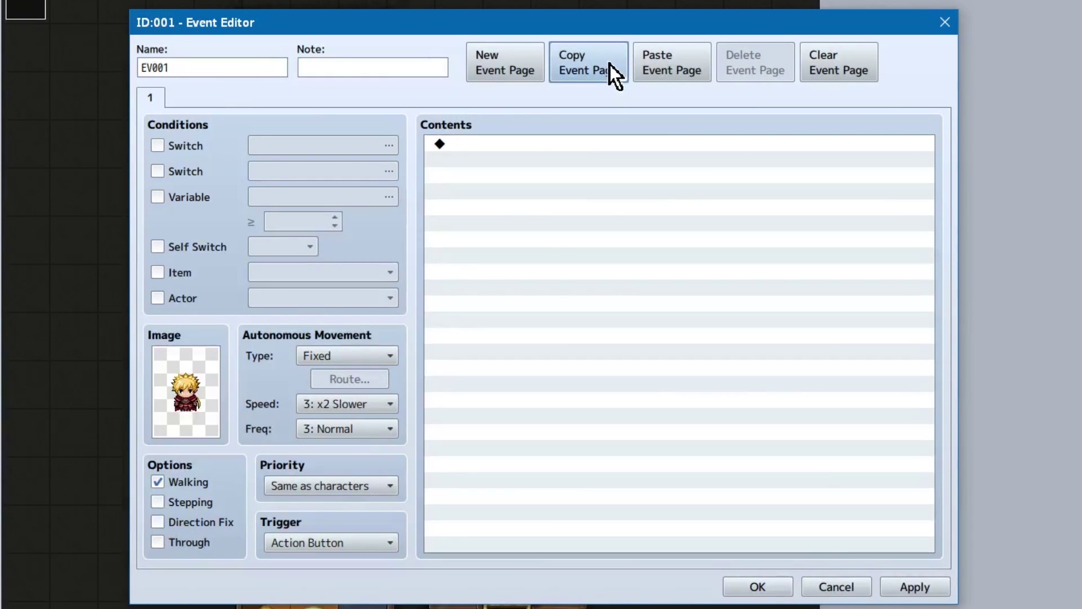
{"action": "left_click", "coordinate": [652, 67]}
{"action": "left_click", "coordinate": [652, 66]}
{"action": "left_click", "coordinate": [652, 67]}
{"action": "left_click", "coordinate": [652, 67]}
{"action": "left_click", "coordinate": [652, 67]}
{"action": "left_click", "coordinate": [653, 67]}
{"action": "left_click", "coordinate": [652, 68]}
{"action": "left_click", "coordinate": [652, 66]}
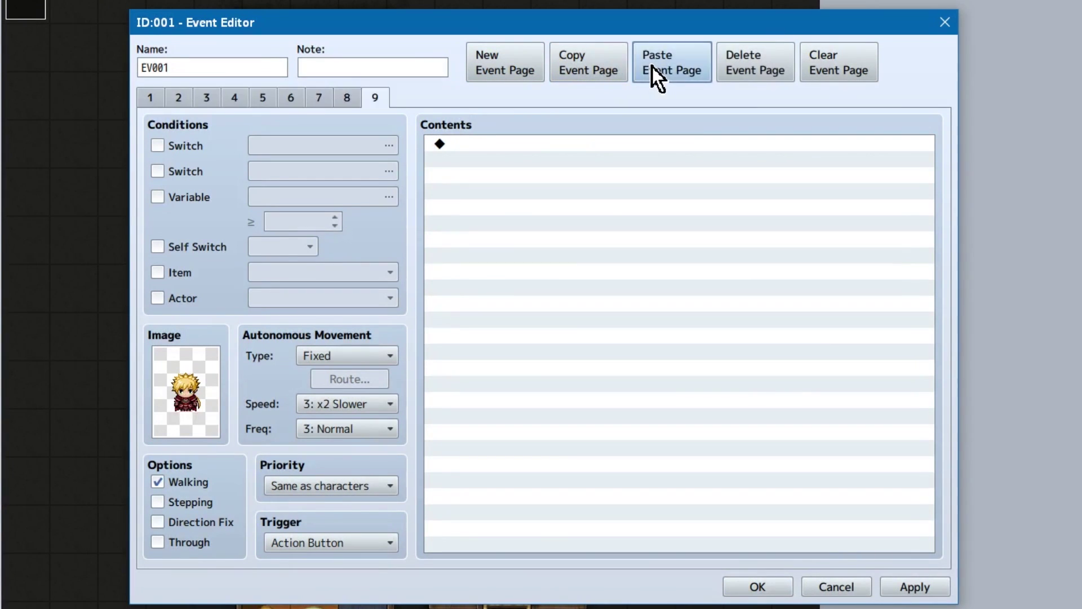
{"action": "left_click", "coordinate": [837, 70]}
Delete extra pages until EV001 has a single empty page.
{"action": "left_click", "coordinate": [762, 77]}
{"action": "left_click", "coordinate": [761, 76]}
{"action": "left_click", "coordinate": [763, 77]}
{"action": "left_click", "coordinate": [762, 77]}
{"action": "left_click", "coordinate": [762, 77]}
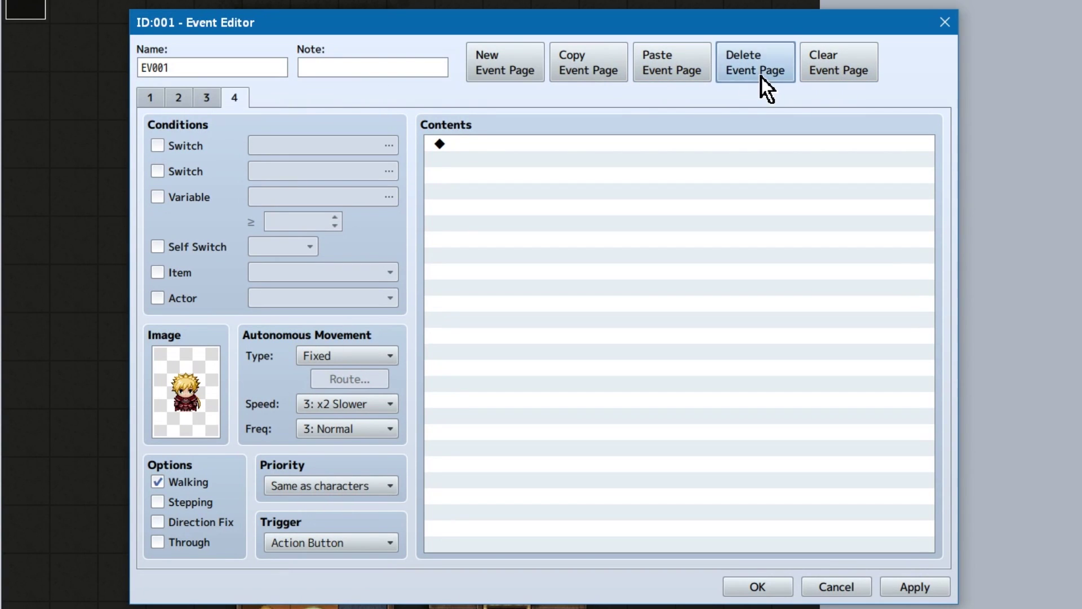
{"action": "left_click", "coordinate": [762, 77]}
{"action": "left_click", "coordinate": [763, 77]}
{"action": "left_click", "coordinate": [763, 78]}
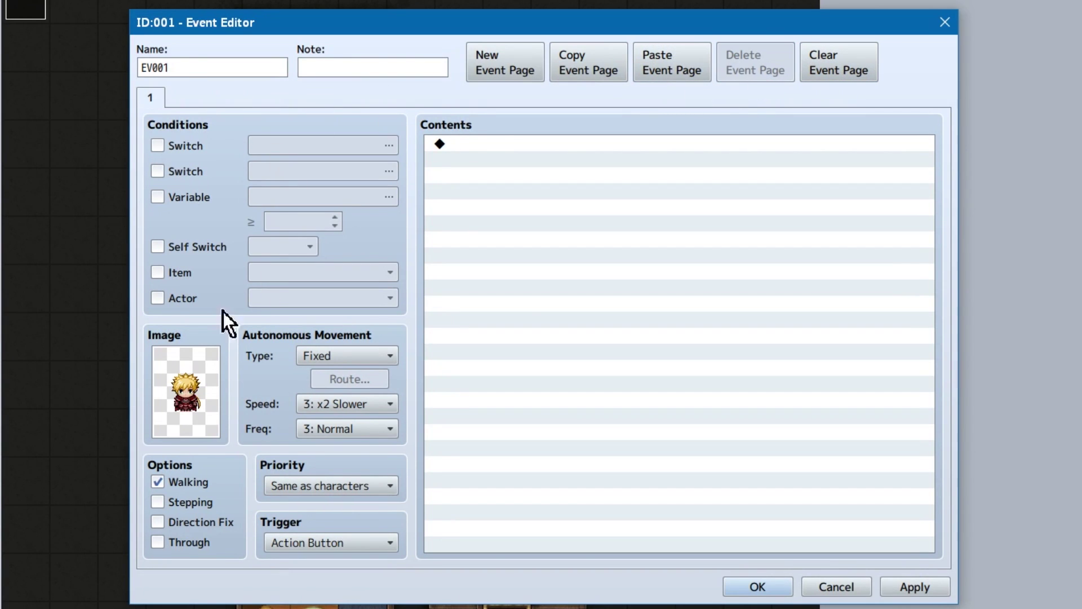
{"action": "left_click", "coordinate": [549, 198]}
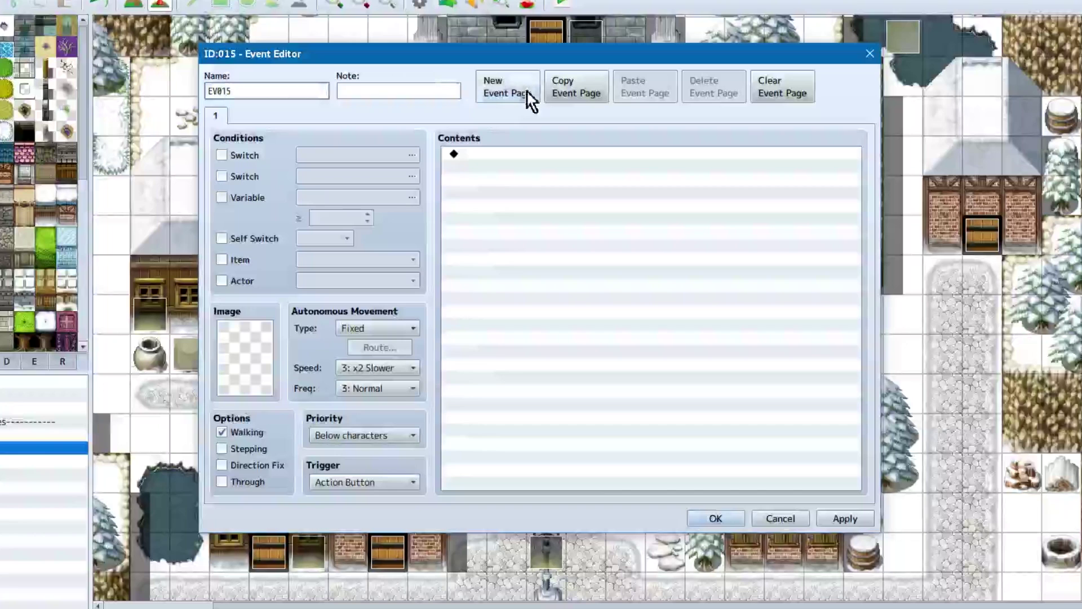
Add many new event pages to the other event.
{"action": "left_click", "coordinate": [528, 91]}
{"action": "left_click", "coordinate": [531, 91]}
{"action": "left_click", "coordinate": [533, 88]}
{"action": "left_click", "coordinate": [534, 89]}
{"action": "left_click", "coordinate": [534, 89]}
{"action": "left_click", "coordinate": [534, 89]}
{"action": "triple_click", "coordinate": [534, 89]}
{"action": "triple_click", "coordinate": [533, 89]}
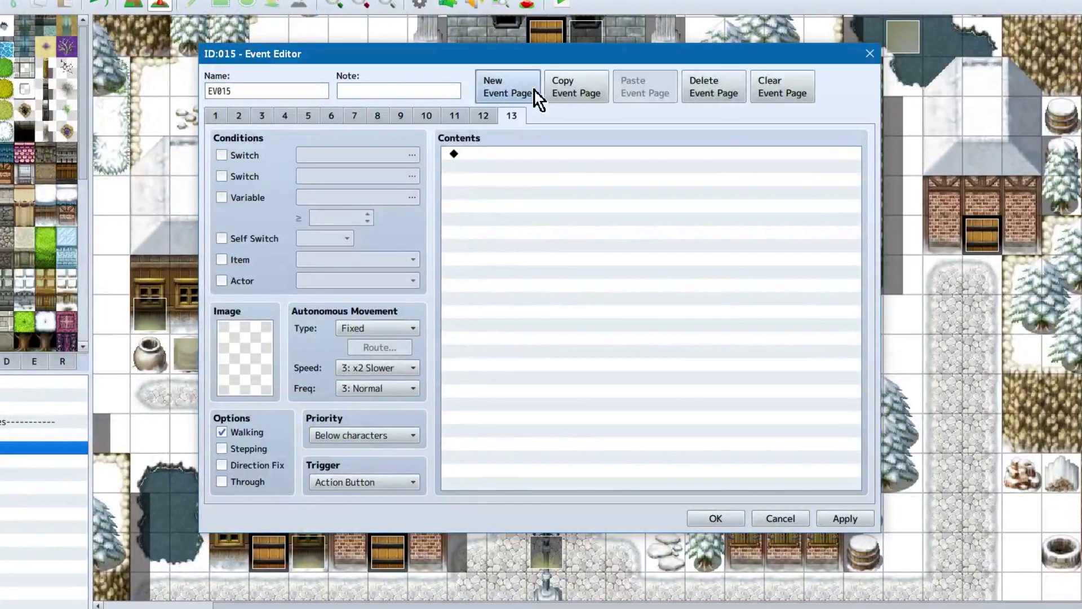
{"action": "triple_click", "coordinate": [533, 89]}
{"action": "triple_click", "coordinate": [533, 89]}
{"action": "left_click", "coordinate": [533, 90]}
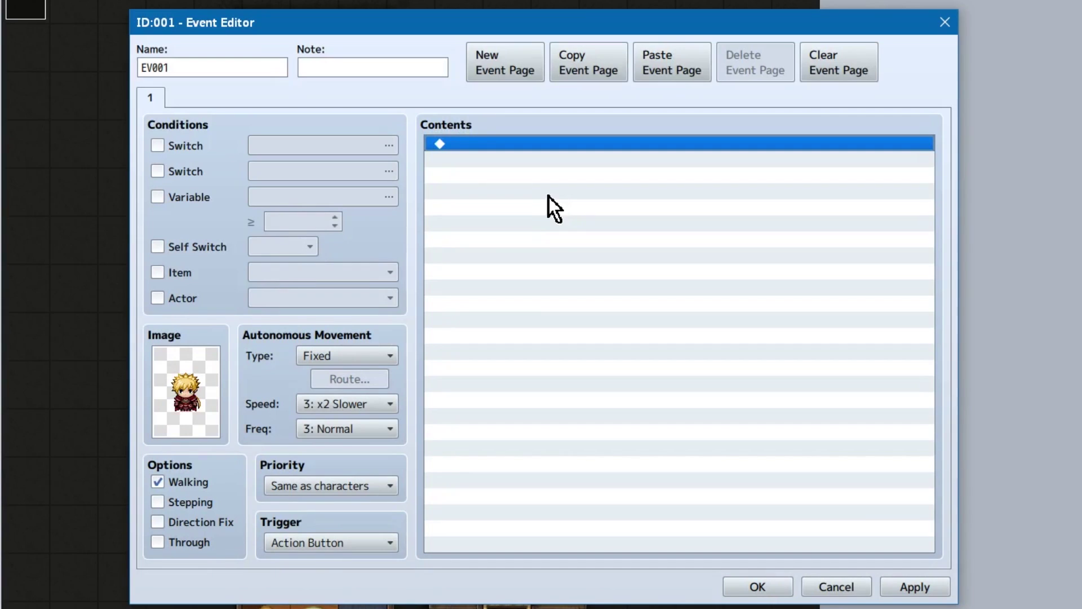
Add a Show Text command with the blonde young man's SF Characters-1 face and type '\c[5]Zephyr\c'.
{"action": "double_click", "coordinate": [550, 195]}
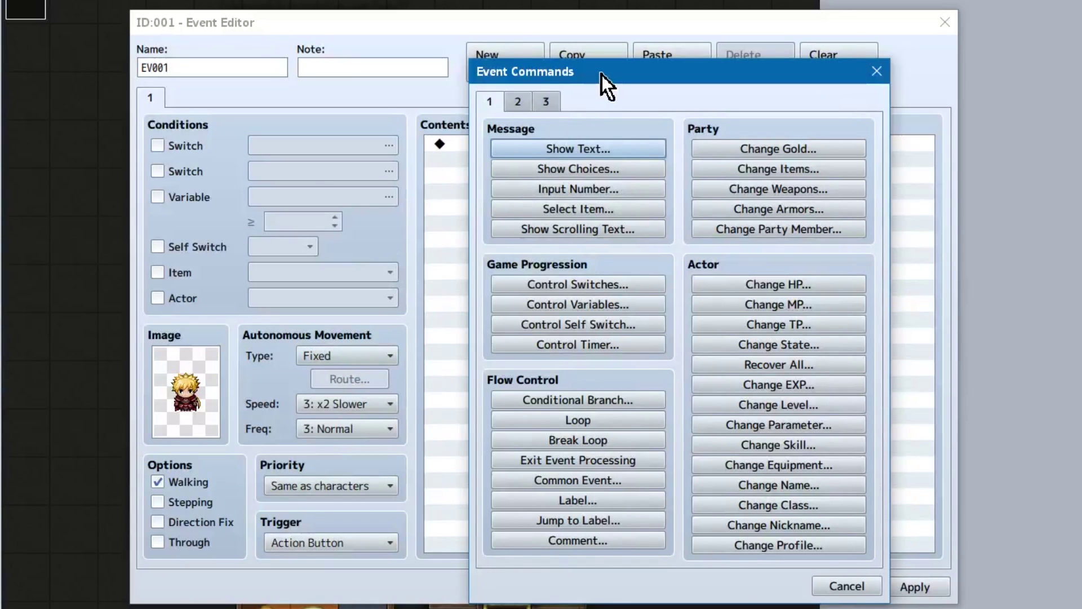
{"action": "left_click_drag", "start_coordinate": [602, 75], "coordinate": [660, 84]}
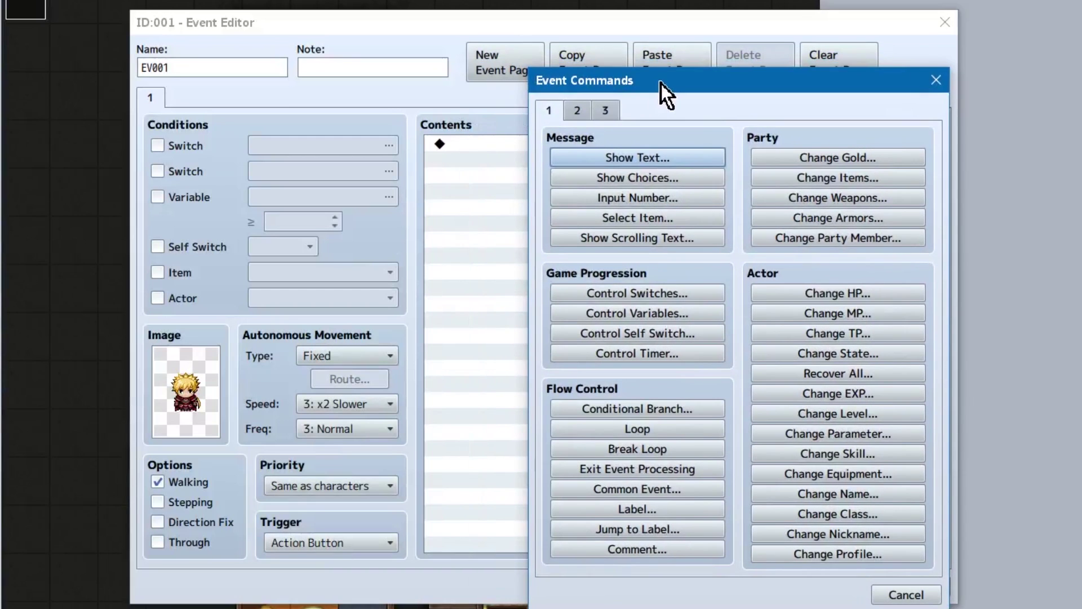
{"action": "left_click", "coordinate": [656, 159]}
{"action": "double_click", "coordinate": [575, 320]}
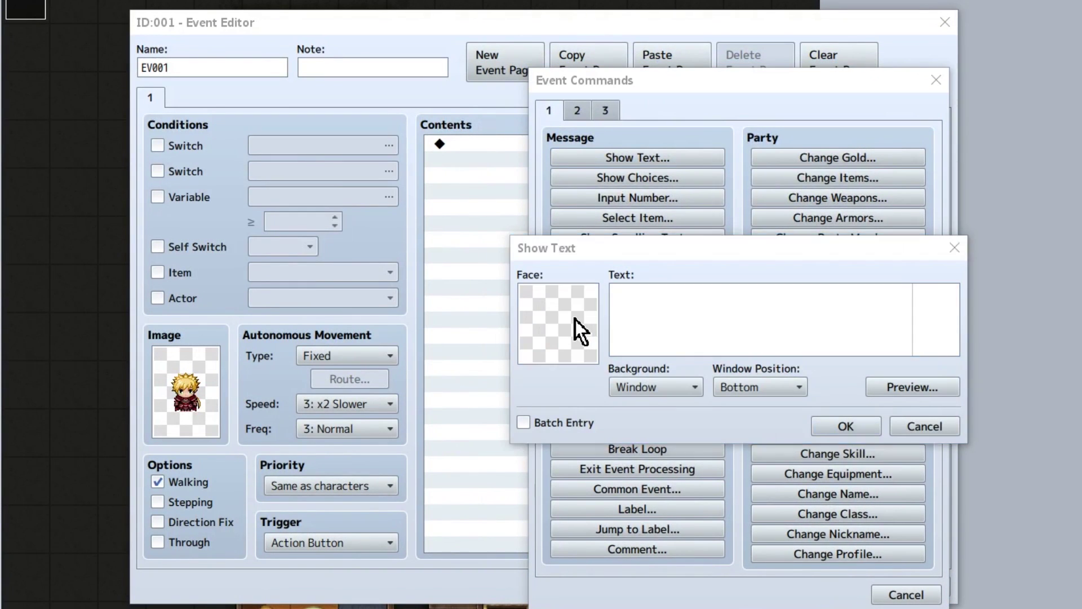
{"action": "key", "text": "s"}
{"action": "double_click", "coordinate": [748, 236]}
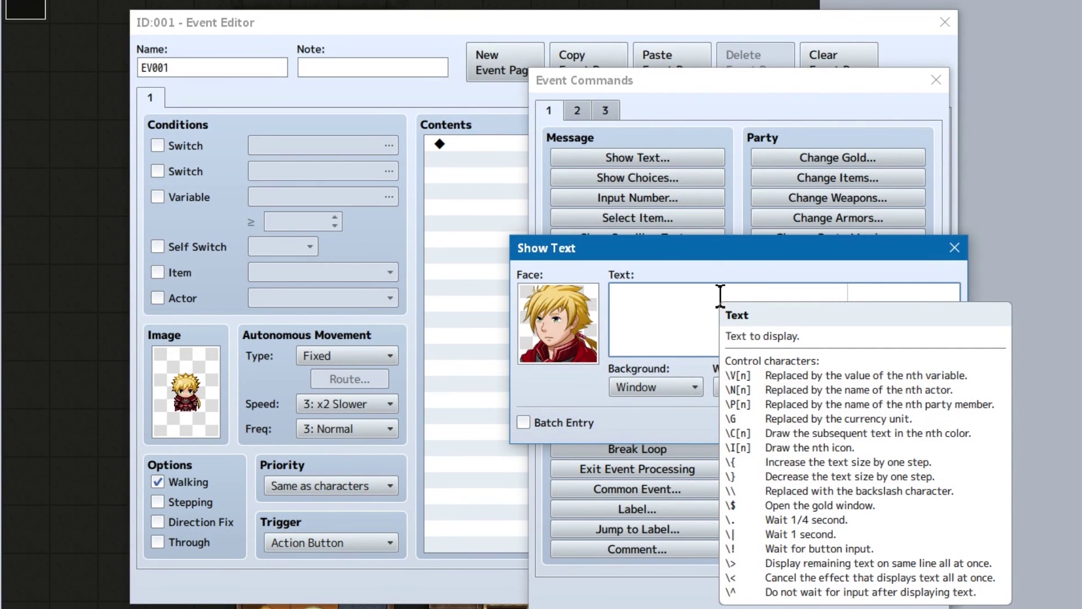
{"action": "type", "text": "\\"}
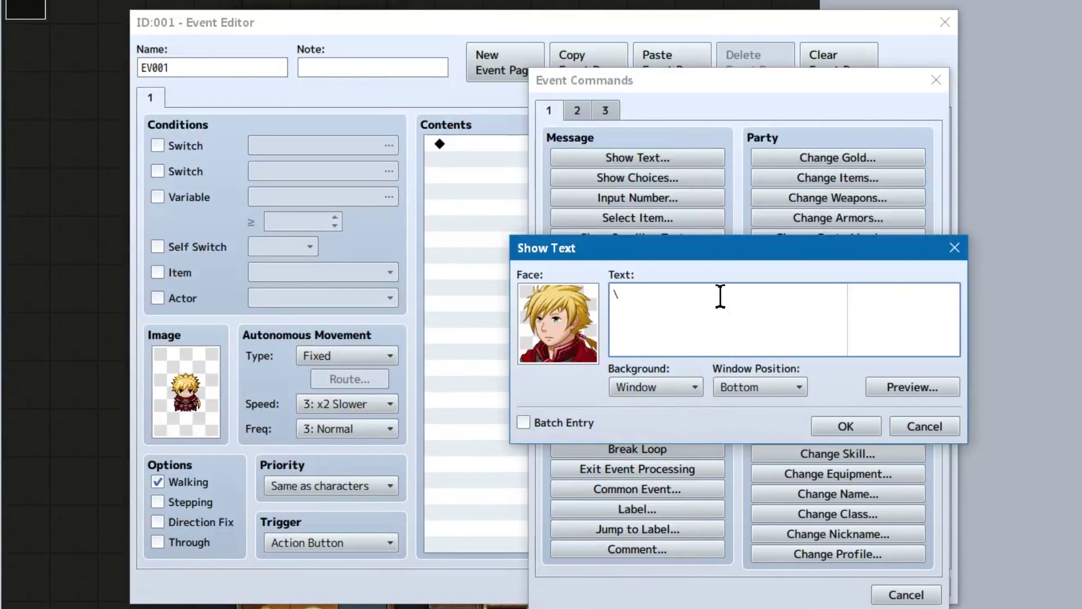
{"action": "type", "text": "c[5]Zephyr\\c"}
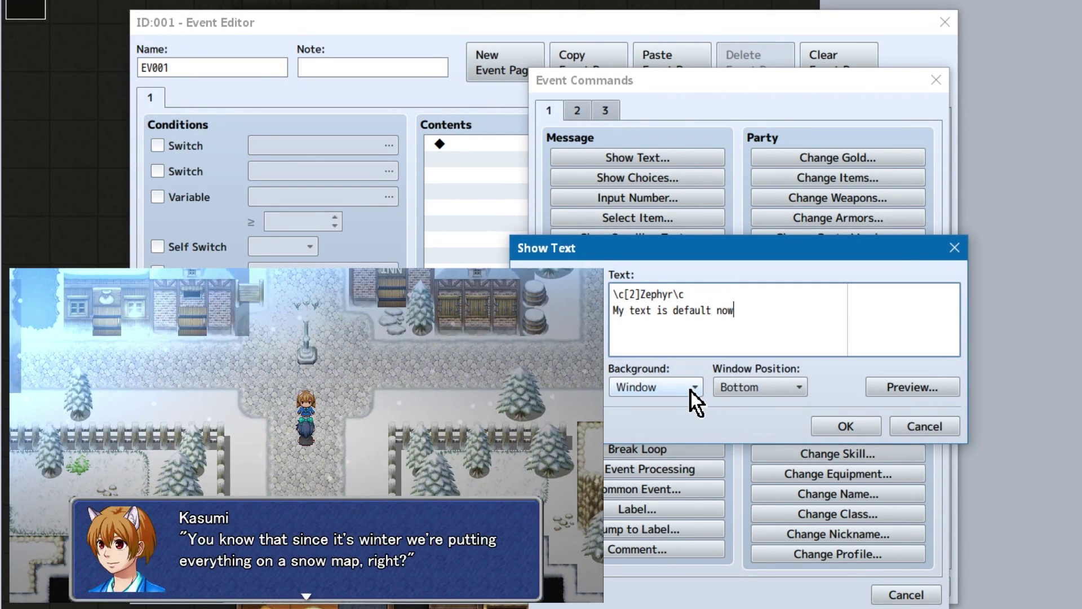
Set the message Background to Dim and Window Position to Top, then enable Batch Entry.
{"action": "left_click", "coordinate": [691, 391]}
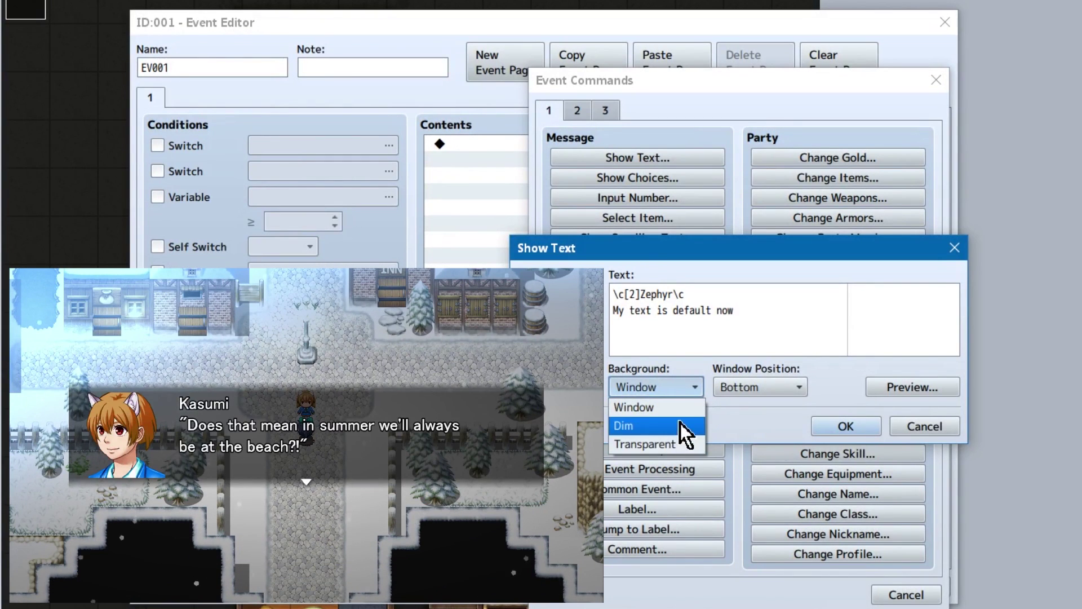
{"action": "left_click", "coordinate": [681, 425]}
{"action": "left_click", "coordinate": [794, 386]}
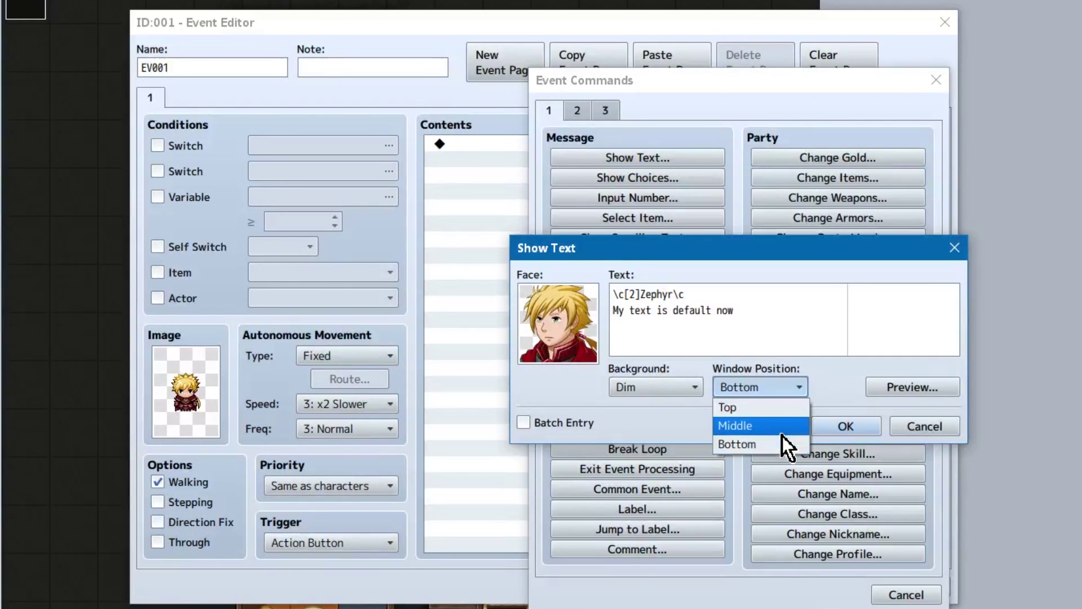
{"action": "left_click", "coordinate": [784, 414]}
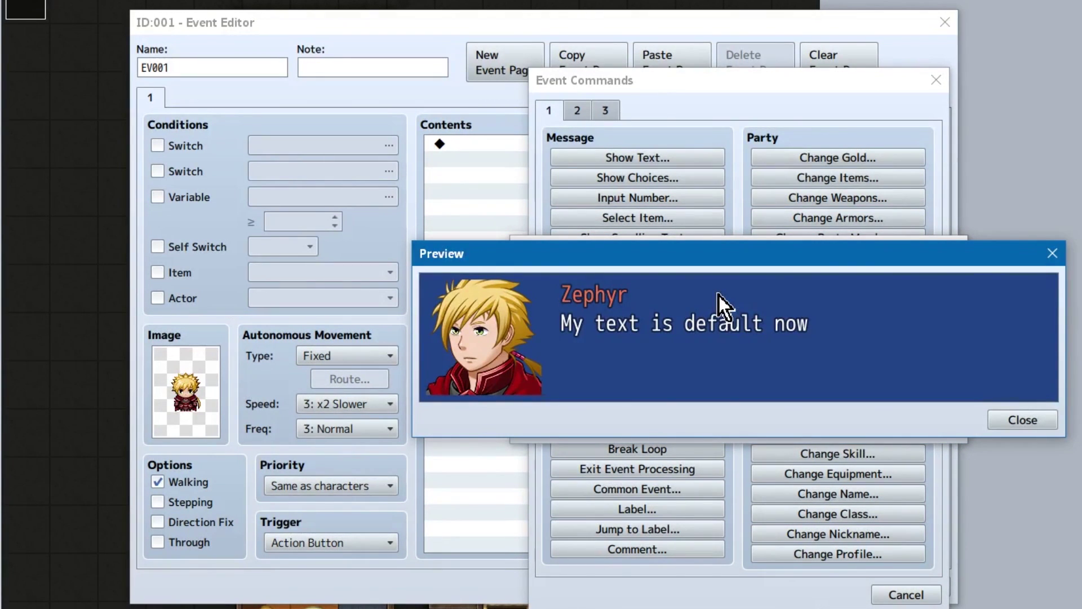
{"action": "left_click", "coordinate": [719, 295]}
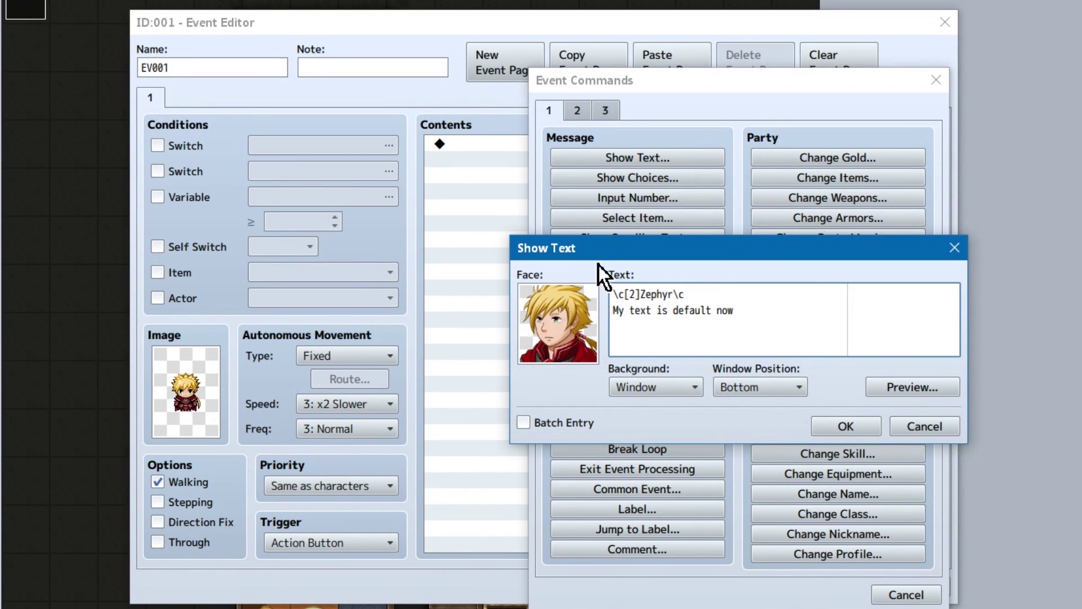
{"action": "left_click", "coordinate": [692, 391]}
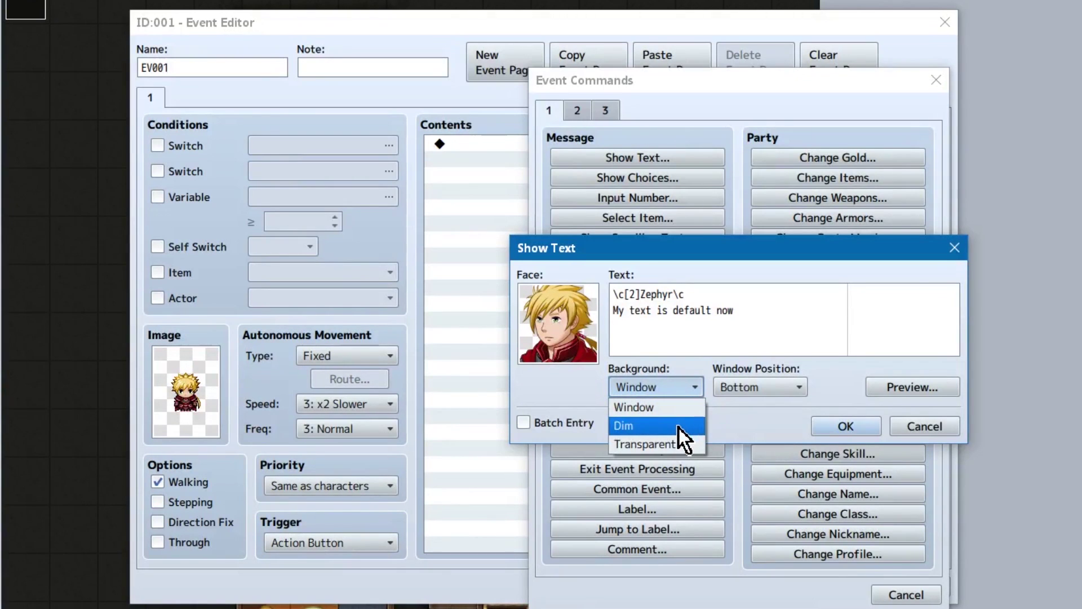
{"action": "left_click", "coordinate": [683, 427]}
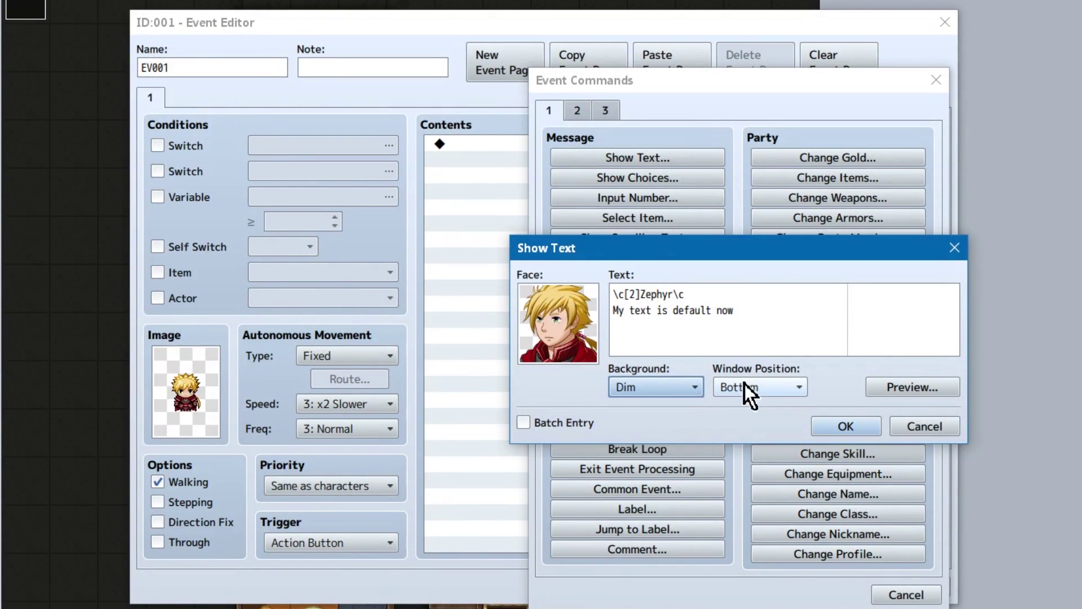
{"action": "left_click", "coordinate": [798, 388]}
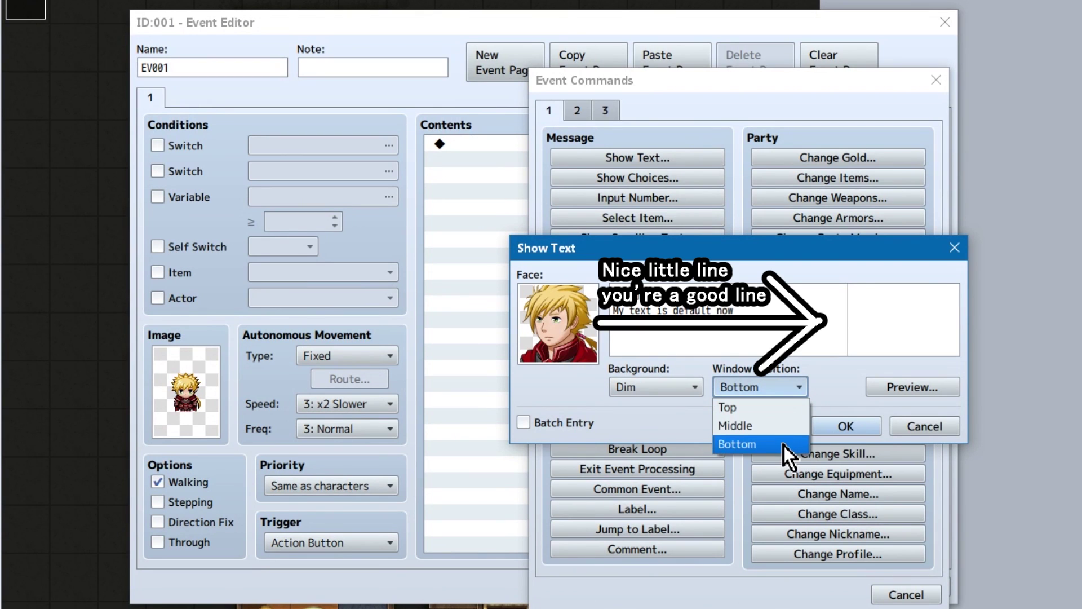
{"action": "left_click", "coordinate": [781, 408]}
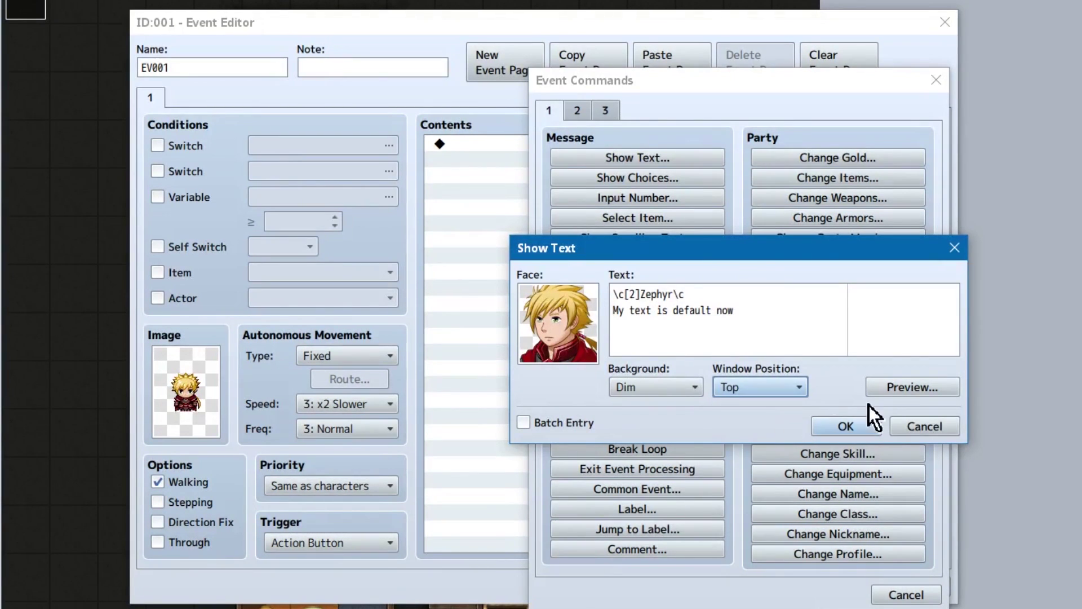
{"action": "left_click", "coordinate": [590, 423]}
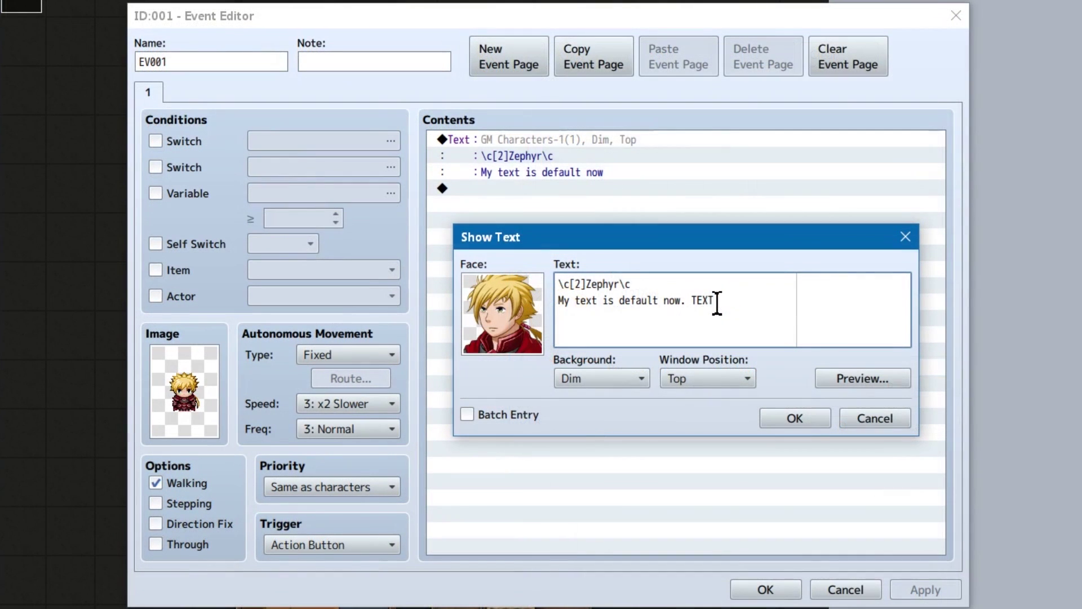
Extend the first message with two more TEXT lines.
{"action": "key", "text": "Return"}
{"action": "type", "text": "TEXT"}
{"action": "key", "text": "Return"}
{"action": "type", "text": "TEXT"}
{"action": "left_click", "coordinate": [762, 417]}
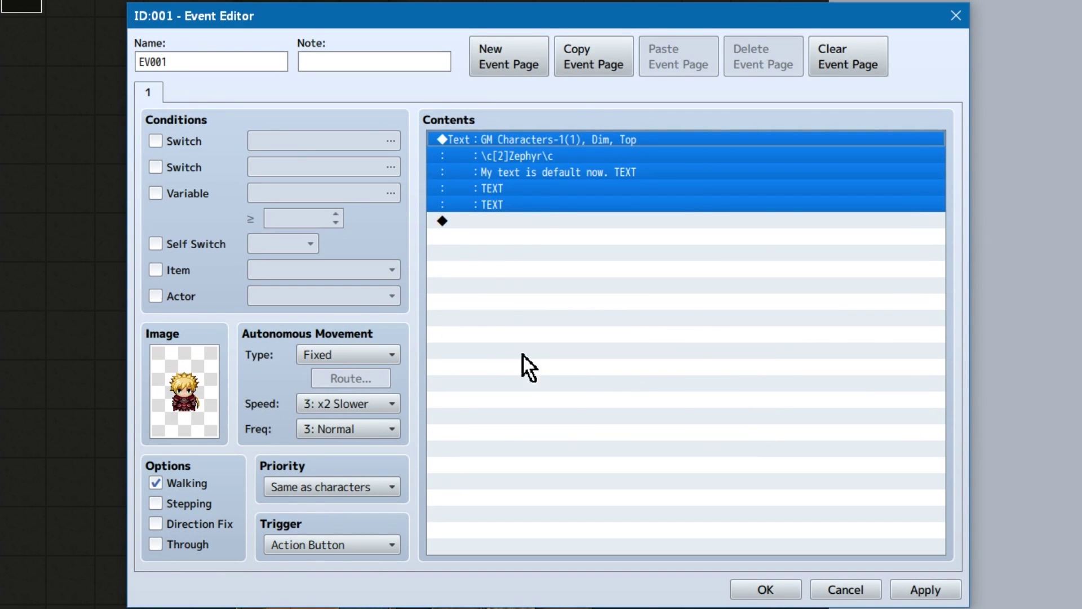
Re-edit the first message with Batch Entry on, adding a fourth TEXT line that splits off a second message.
{"action": "right_click", "coordinate": [554, 187]}
{"action": "left_click", "coordinate": [582, 217]}
{"action": "left_click", "coordinate": [530, 415]}
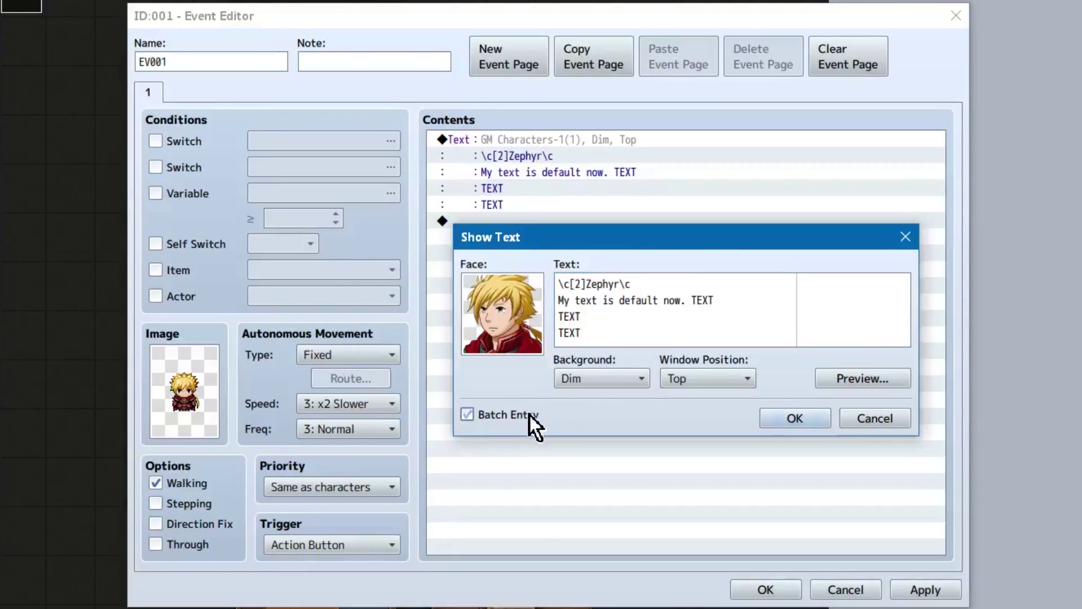
{"action": "scroll", "coordinate": [654, 333], "scroll_direction": "down", "scroll_amount": 1}
{"action": "key", "text": "Return"}
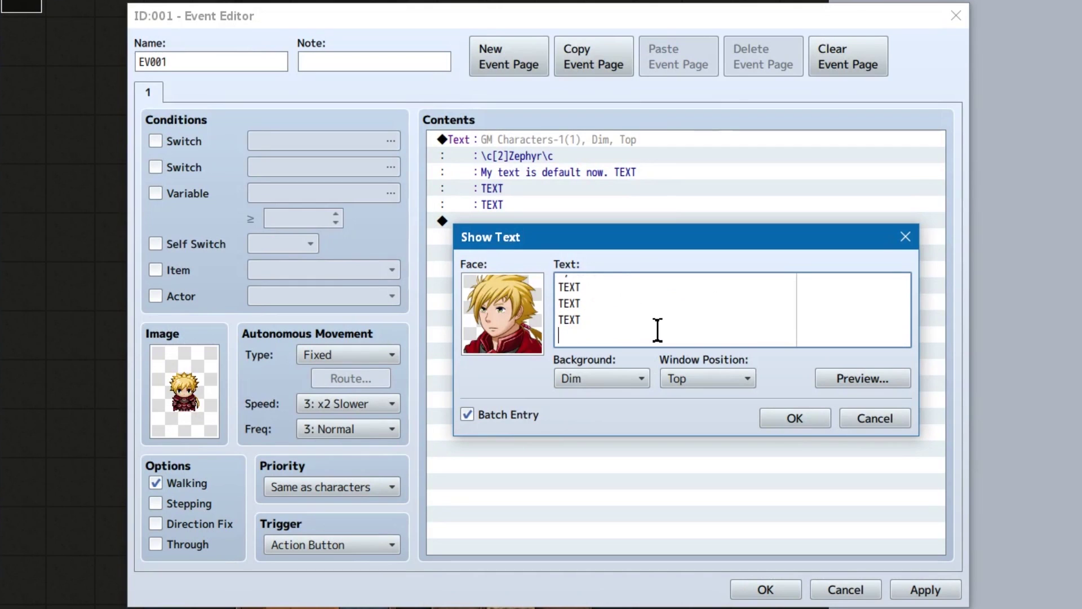
{"action": "type", "text": "TEXT"}
{"action": "left_click", "coordinate": [769, 419]}
{"action": "left_click", "coordinate": [561, 238]}
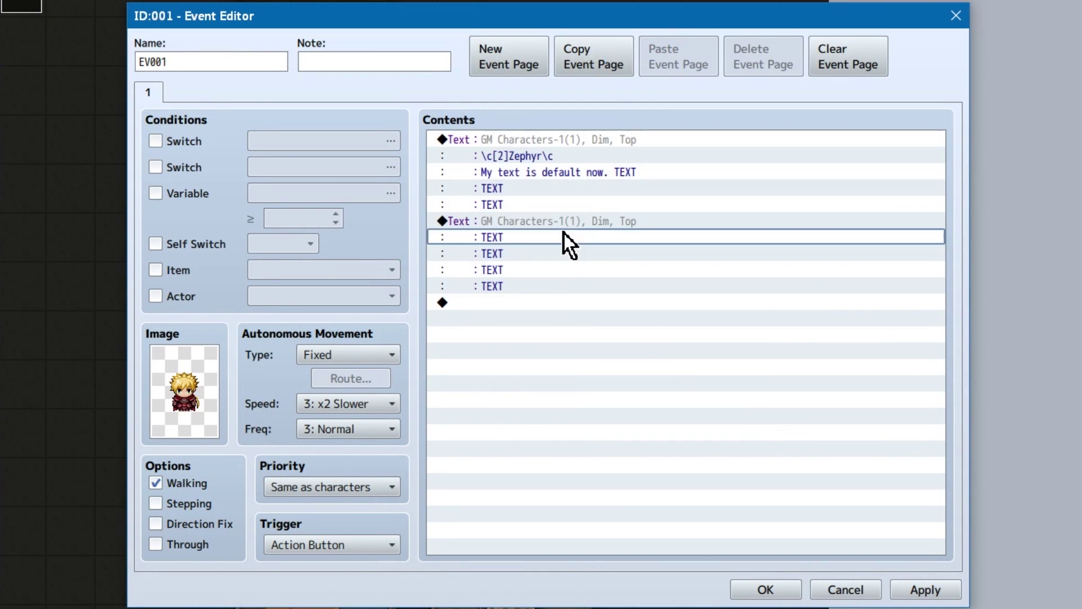
{"action": "left_click", "coordinate": [586, 135]}
{"action": "left_click", "coordinate": [595, 221]}
Add Show Choices with Window background, Right position, default Choice #1 and cancel Choice #2.
{"action": "double_click", "coordinate": [580, 359]}
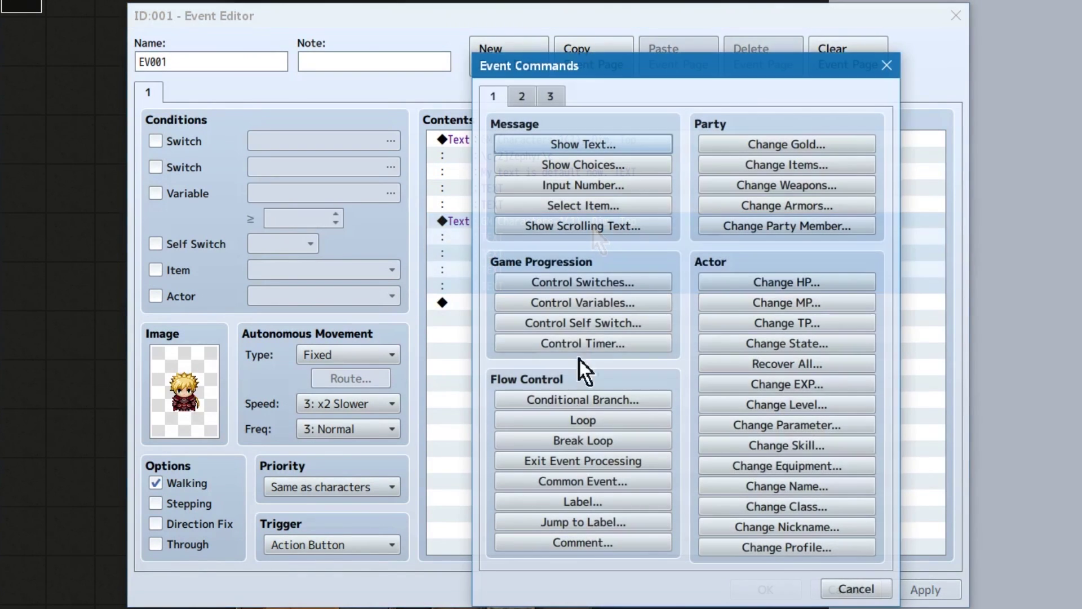
{"action": "left_click", "coordinate": [641, 167]}
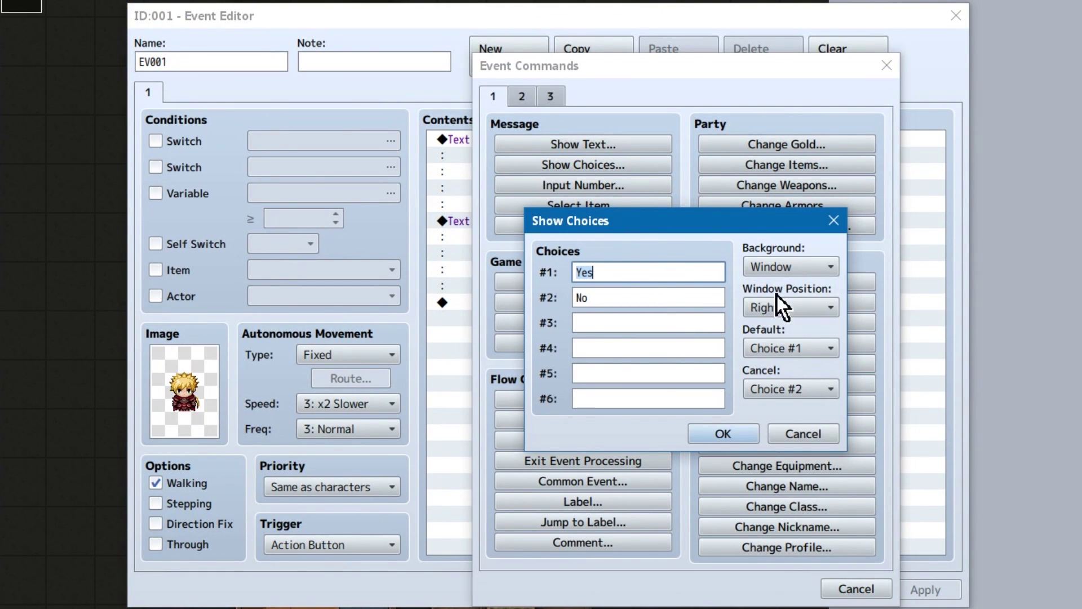
{"action": "left_click", "coordinate": [802, 267]}
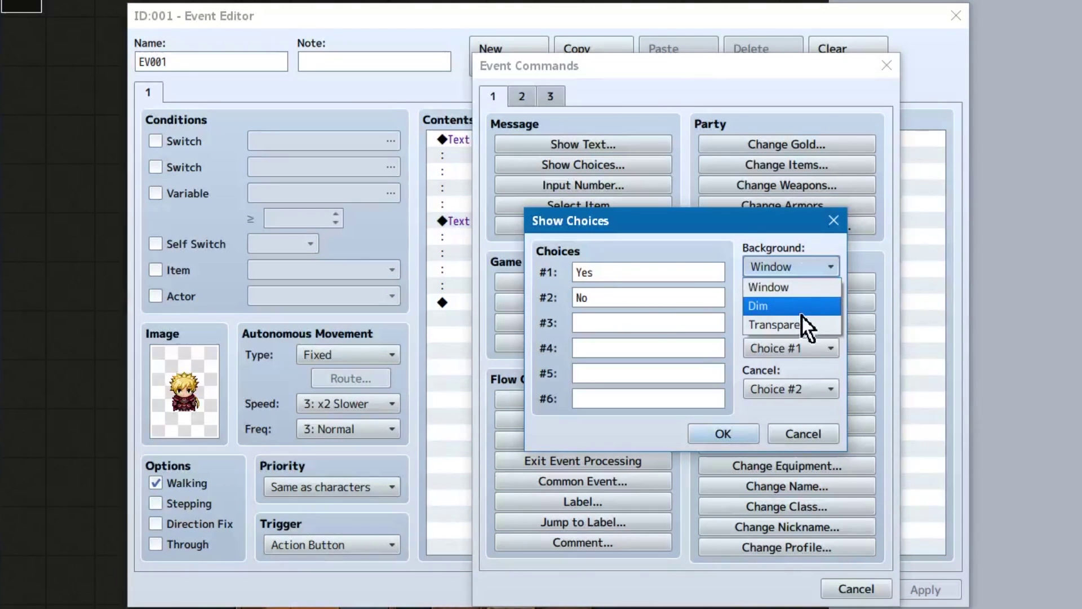
{"action": "left_click", "coordinate": [806, 265]}
{"action": "left_click", "coordinate": [810, 308]}
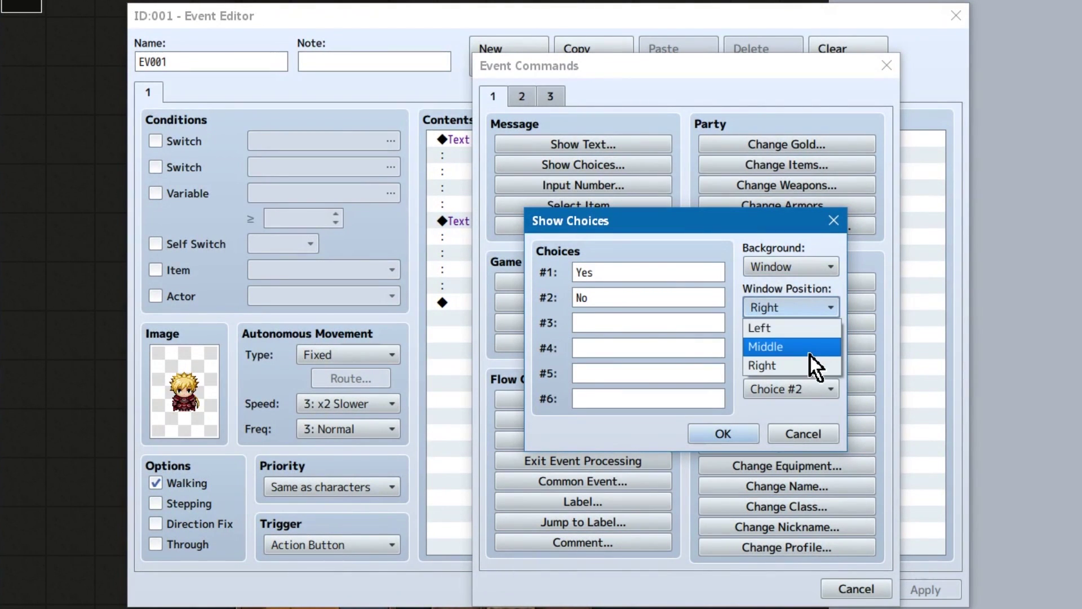
{"action": "left_click", "coordinate": [816, 307]}
{"action": "left_click", "coordinate": [815, 348]}
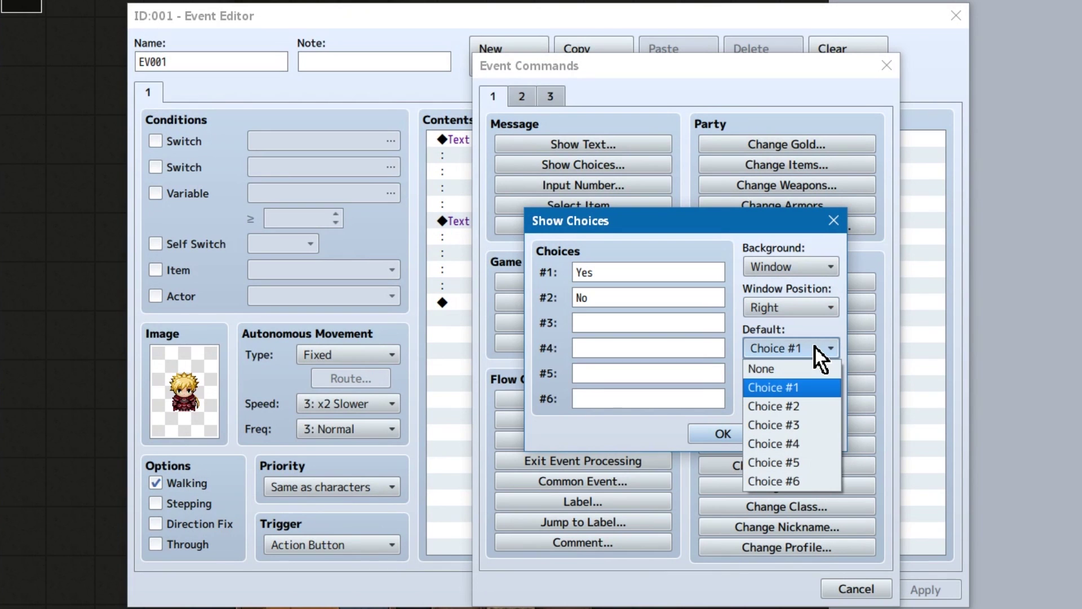
{"action": "left_click", "coordinate": [816, 348]}
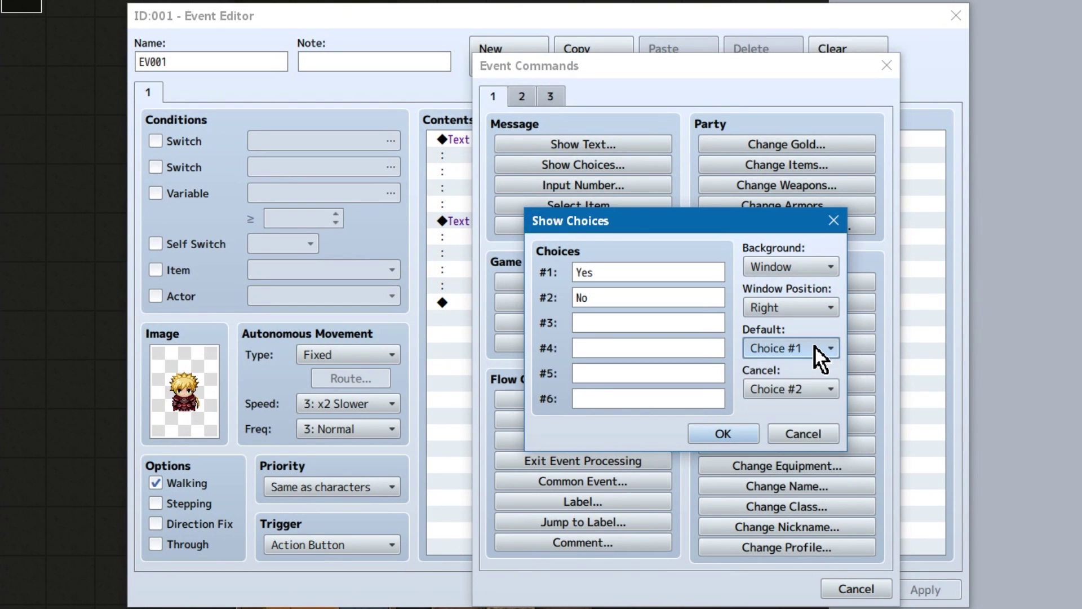
{"action": "left_click", "coordinate": [820, 390]}
{"action": "left_click", "coordinate": [820, 394]}
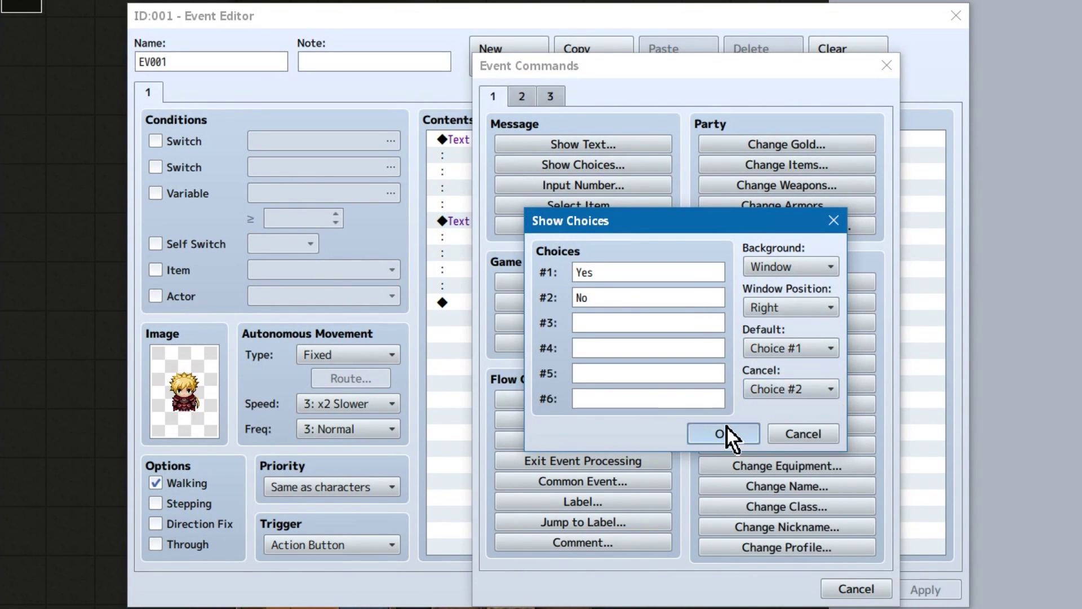
{"action": "left_click", "coordinate": [725, 430]}
Add the message 'You clicked yes!' under the When Yes branch.
{"action": "double_click", "coordinate": [573, 340]}
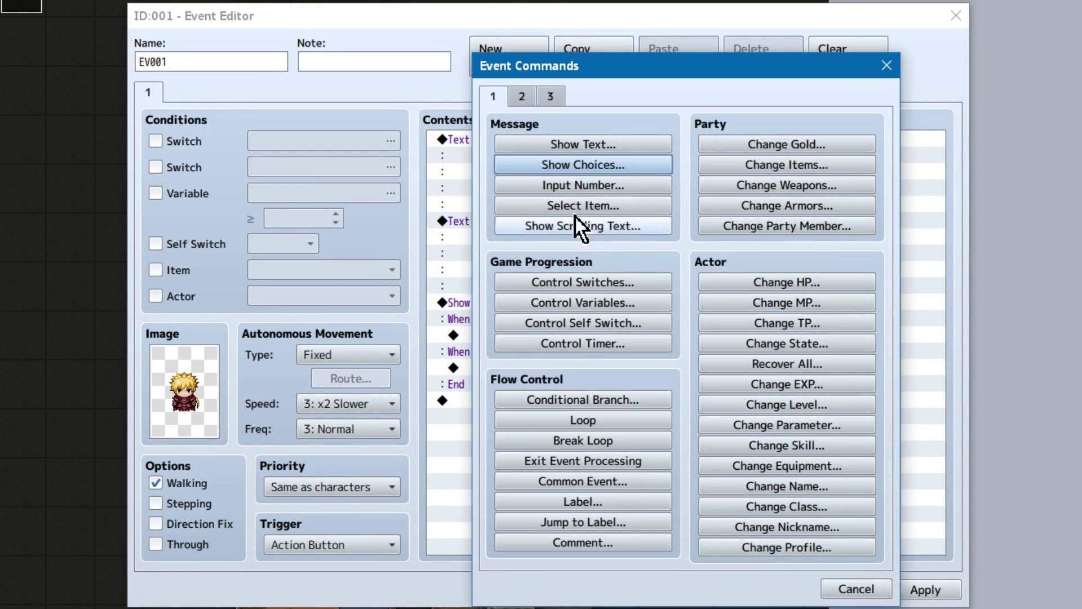
{"action": "left_click", "coordinate": [602, 149]}
{"action": "type", "text": "You clicked yes!"}
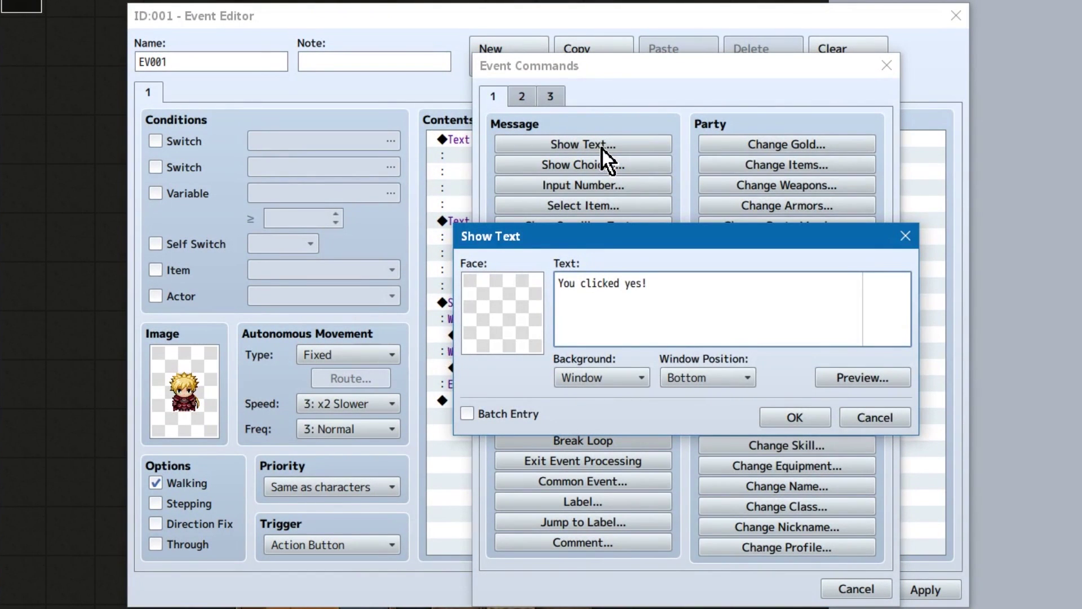
{"action": "key", "text": "ctrl+Return"}
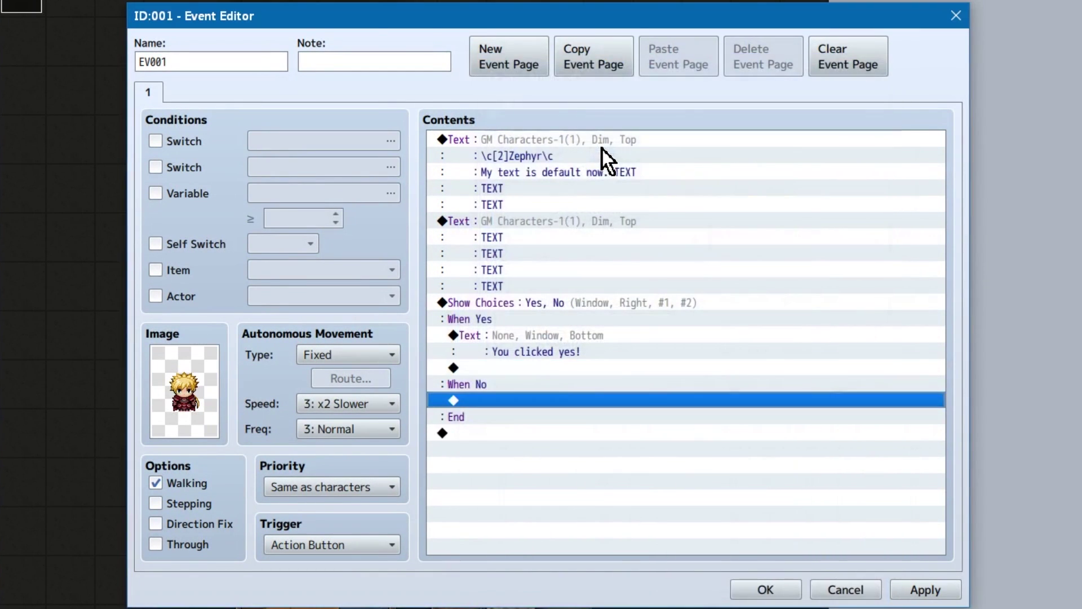
{"action": "key", "text": "Return"}
Add 'You clicked no!' to the No branch and answer the choice in the playtest.
{"action": "left_click", "coordinate": [603, 150]}
{"action": "type", "text": "You clicked no!"}
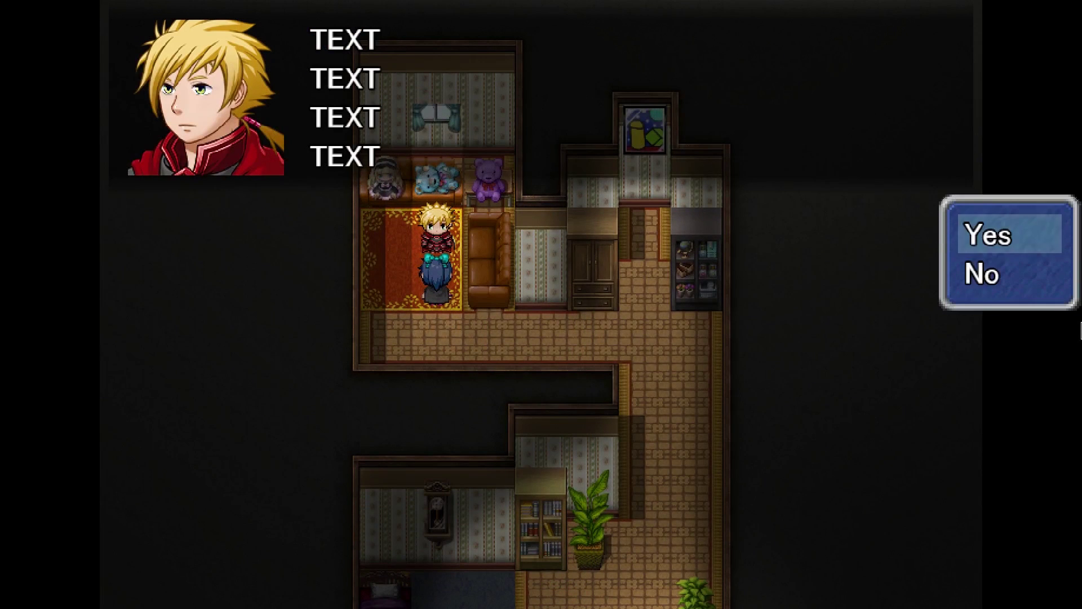
{"action": "key", "text": "Down"}
{"action": "key", "text": "Return"}
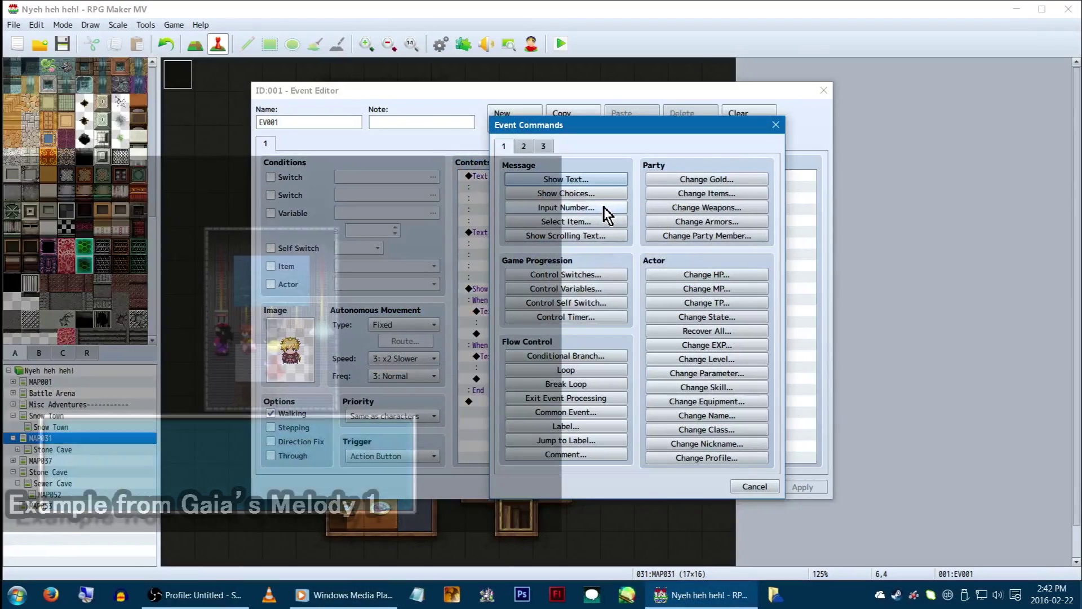
{"action": "left_click", "coordinate": [604, 208]}
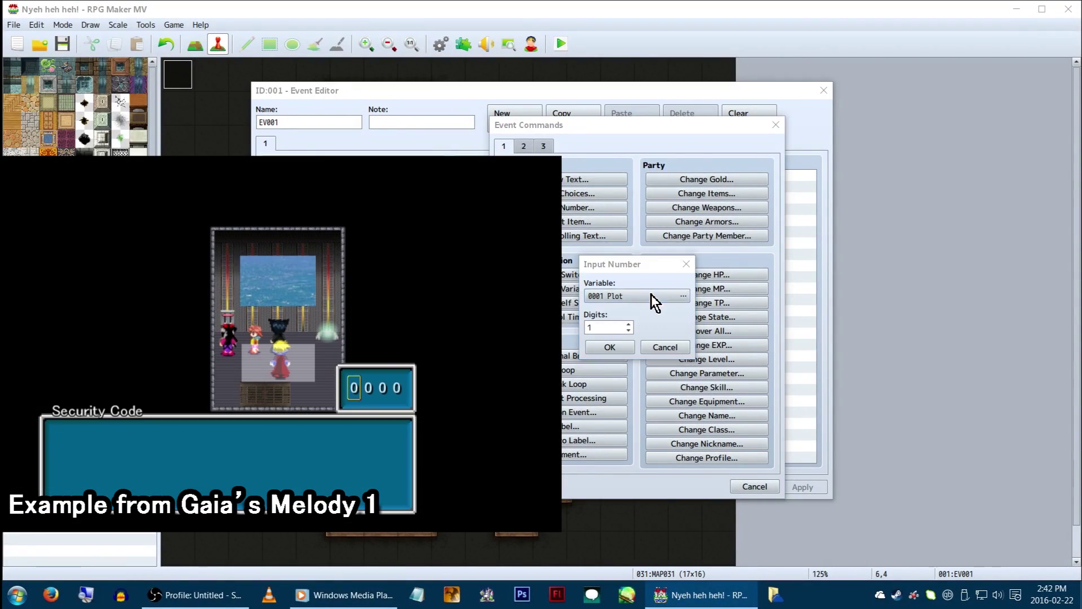
Store the number input in variable 0033, renamed 'Input Number Desu', with 8 digits.
{"action": "left_click", "coordinate": [654, 297]}
{"action": "left_click", "coordinate": [595, 222]}
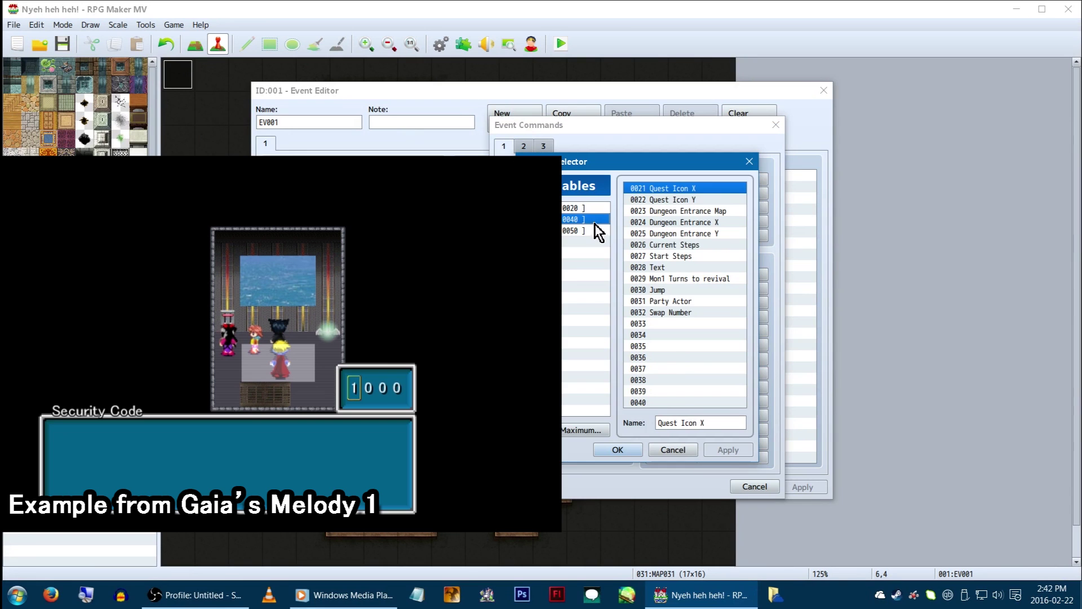
{"action": "double_click", "coordinate": [673, 324]}
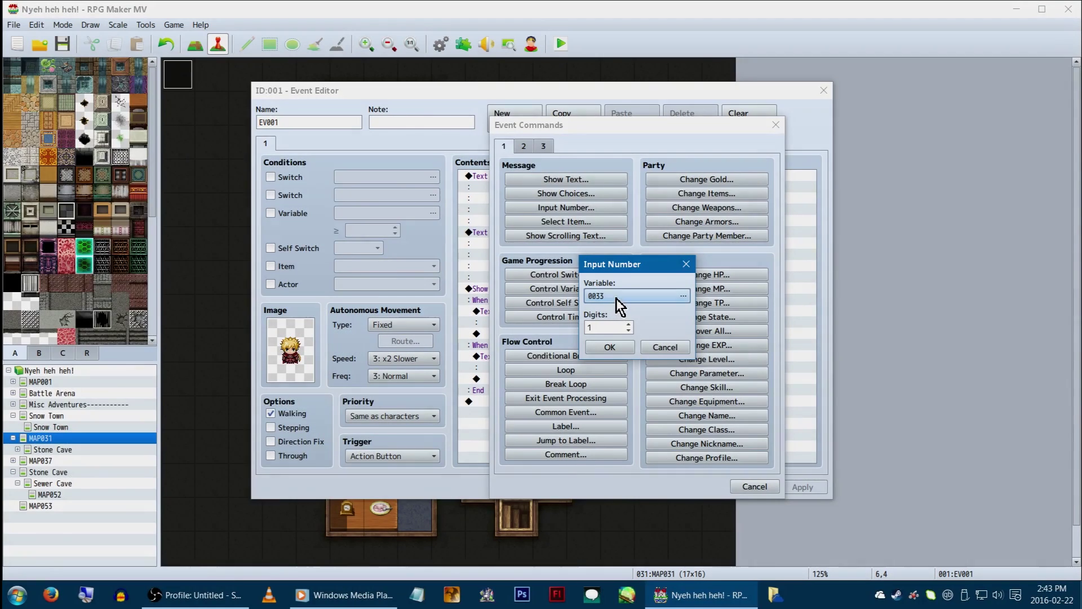
{"action": "left_click", "coordinate": [616, 299]}
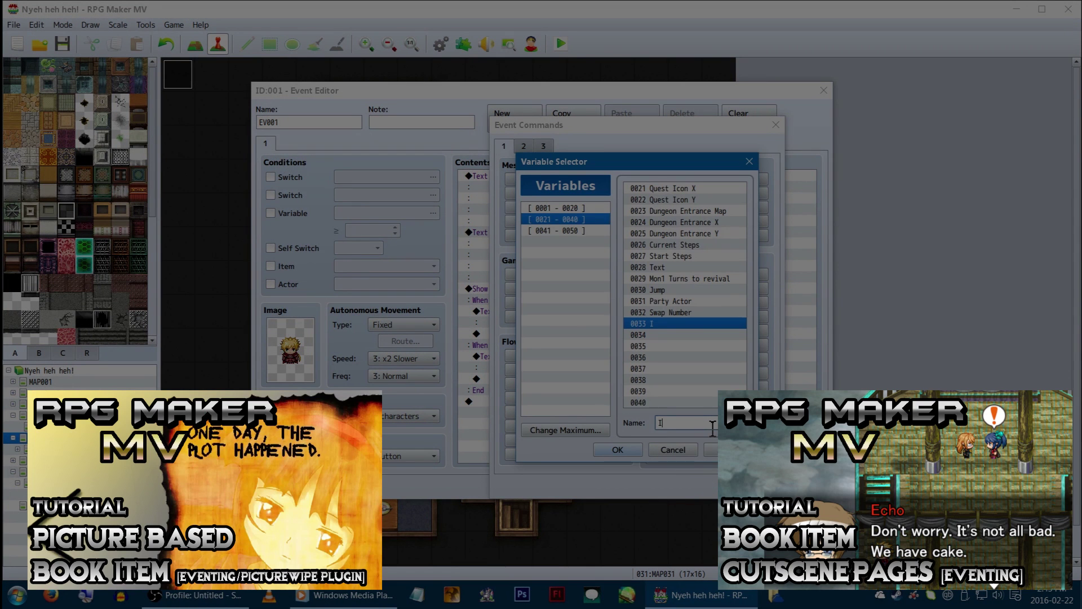
{"action": "type", "text": "umber Desu"}
{"action": "key", "text": "Return"}
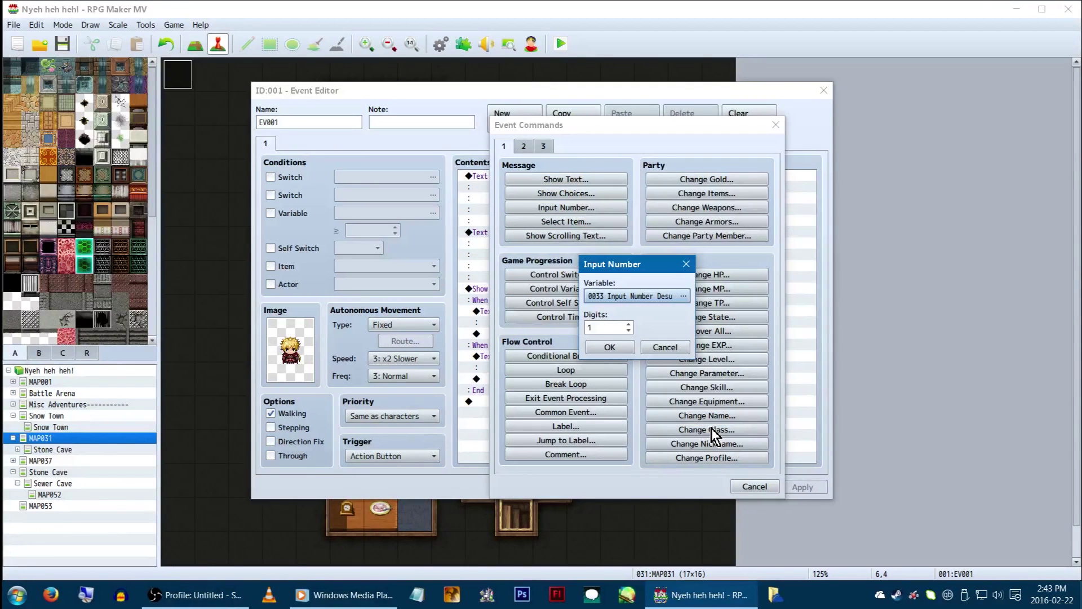
{"action": "double_click", "coordinate": [617, 325]}
{"action": "type", "text": "8"}
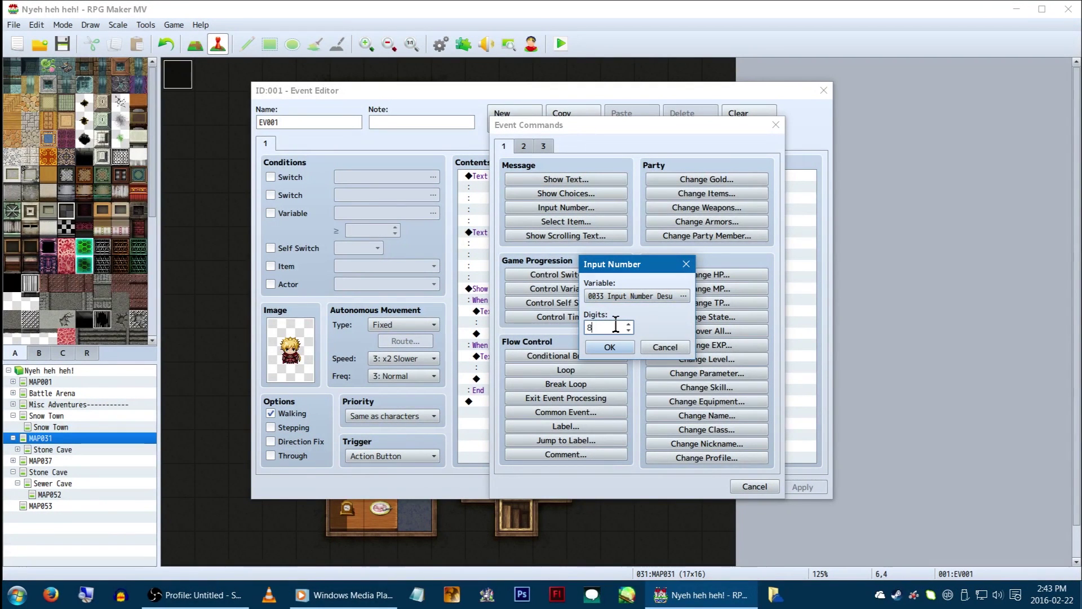
Confirm the 8-digit Input Number and open Select Item, keeping Key Item as the item type.
{"action": "left_click", "coordinate": [616, 346]}
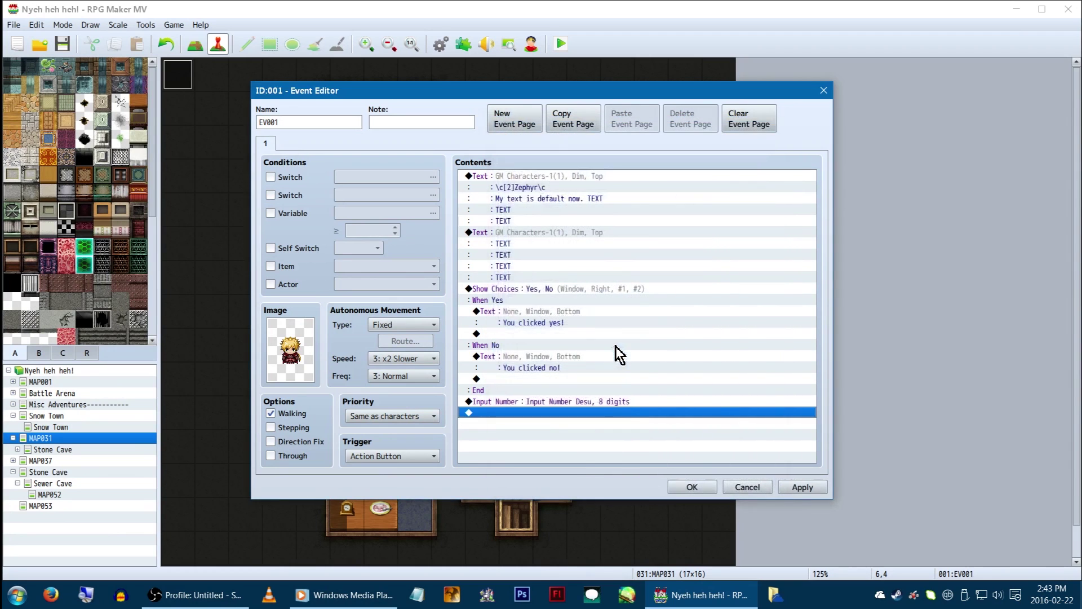
{"action": "double_click", "coordinate": [590, 441]}
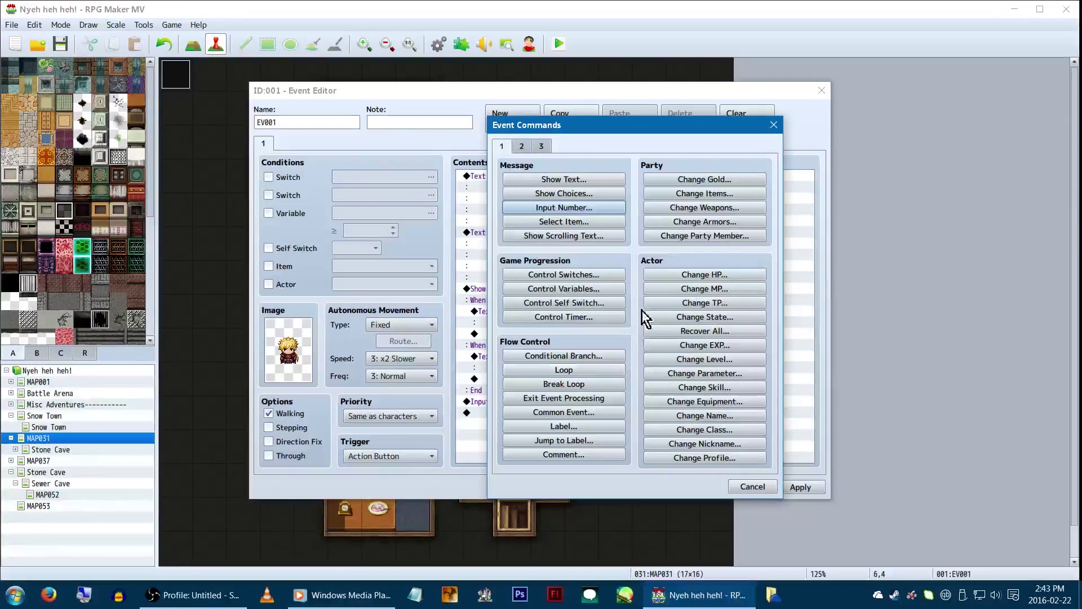
{"action": "left_click", "coordinate": [607, 220]}
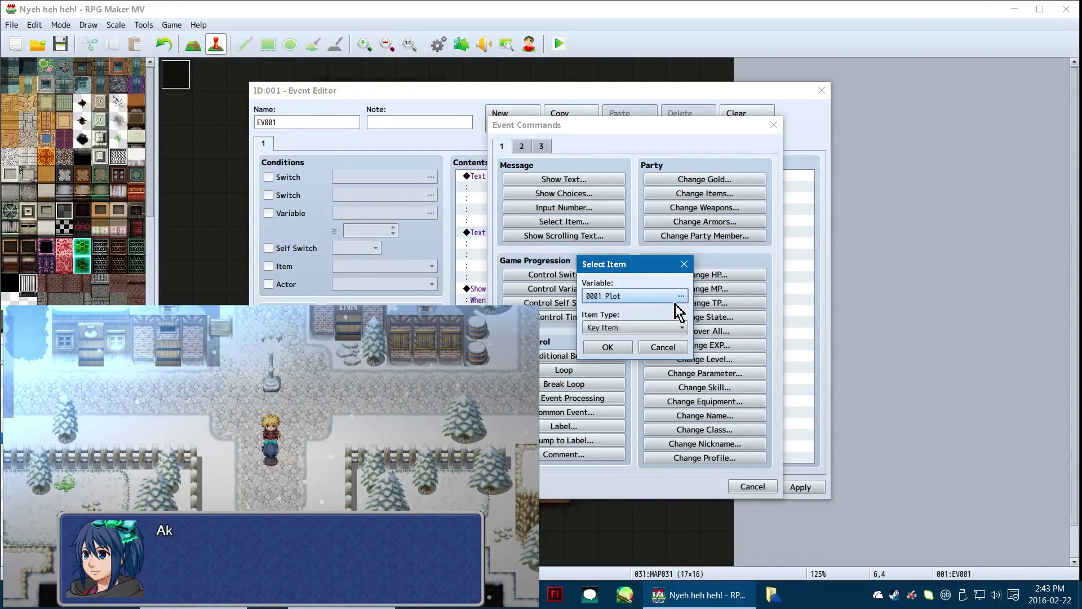
{"action": "left_click", "coordinate": [666, 327]}
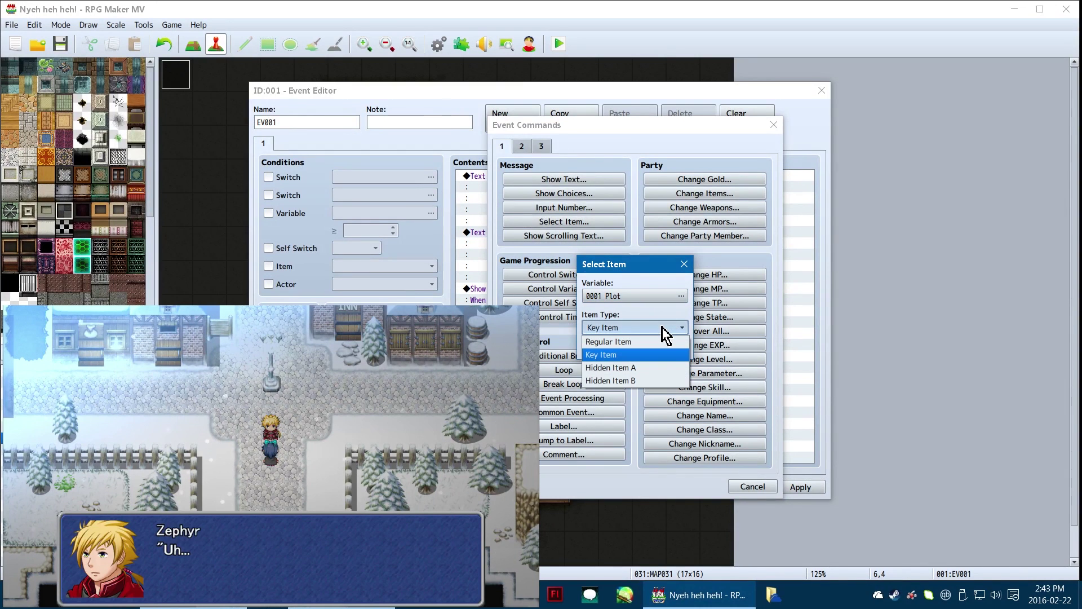
{"action": "left_click", "coordinate": [664, 329]}
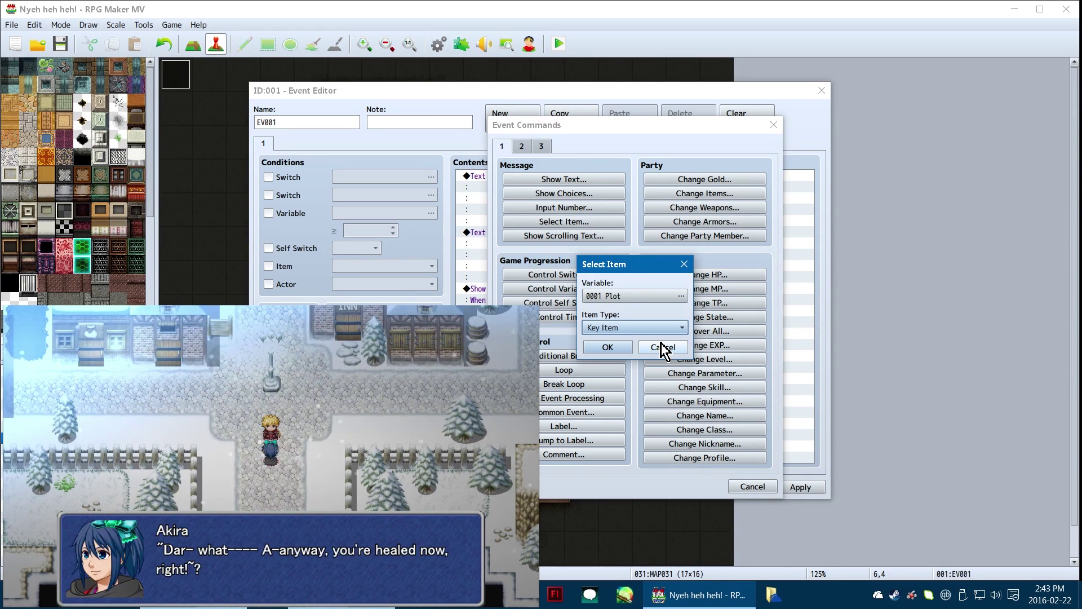
Cancel Select Item and add Show Scrolling Text with repeated 'LOOOOOOTS OF TEXT' lines.
{"action": "left_click", "coordinate": [661, 343]}
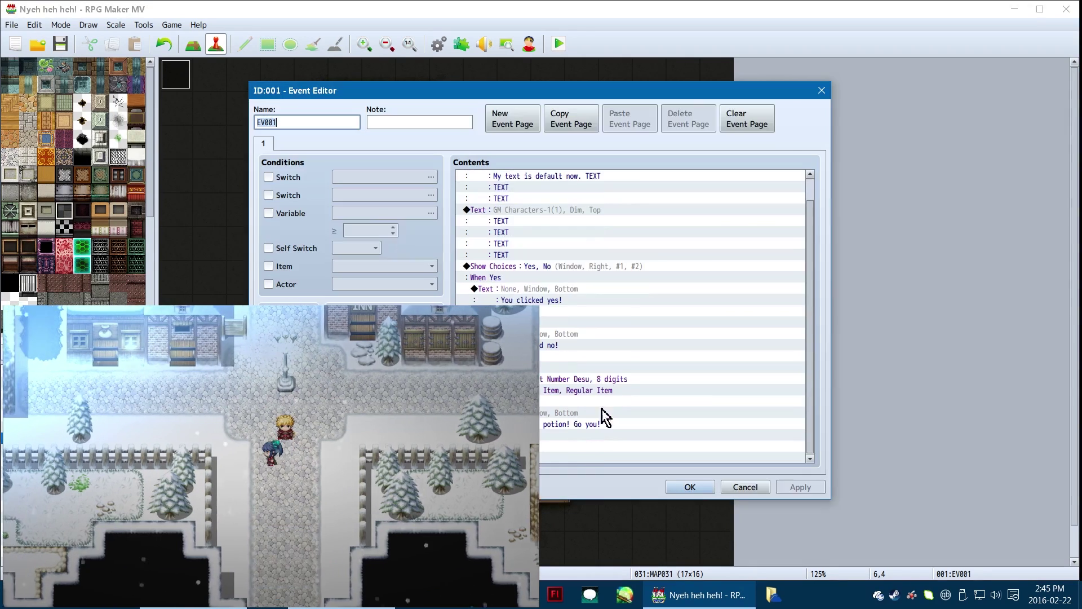
{"action": "double_click", "coordinate": [603, 418]}
{"action": "left_click", "coordinate": [565, 237]}
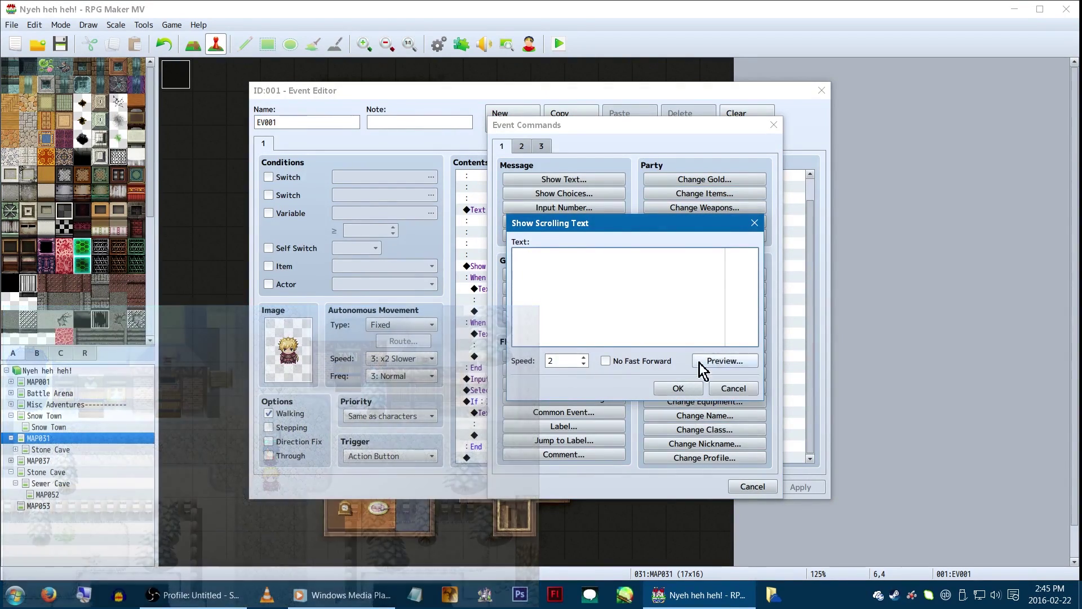
{"action": "type", "text": "LOOOOOOTS OF TEXT"}
{"action": "key", "text": "ctrl+v"}
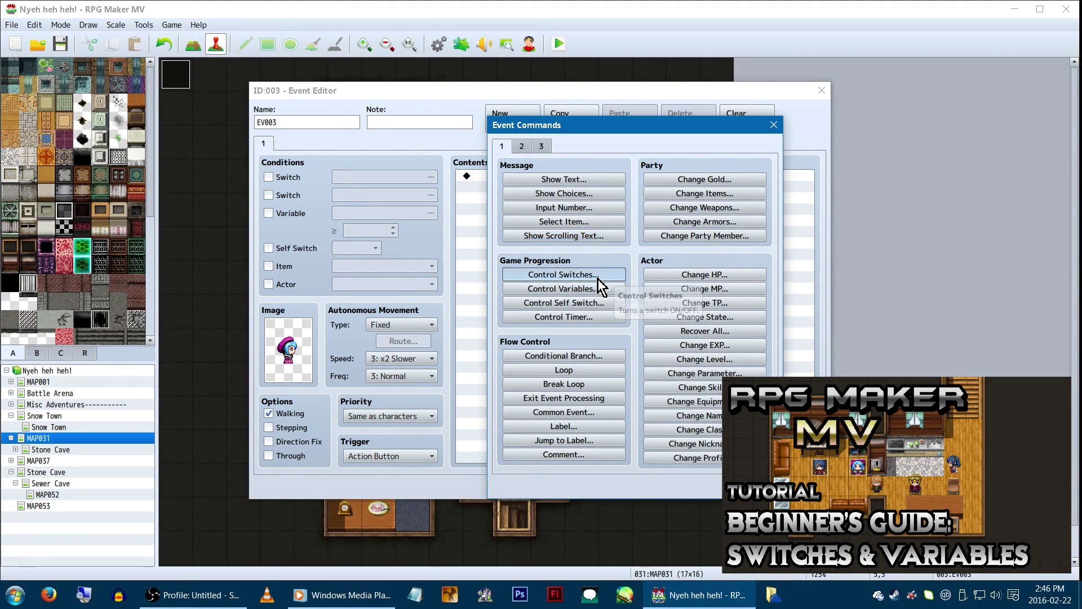
Add Control Switches turning ON switch 0020, renamed 'Talked to Kachie'.
{"action": "left_click", "coordinate": [598, 276]}
{"action": "double_click", "coordinate": [649, 288]}
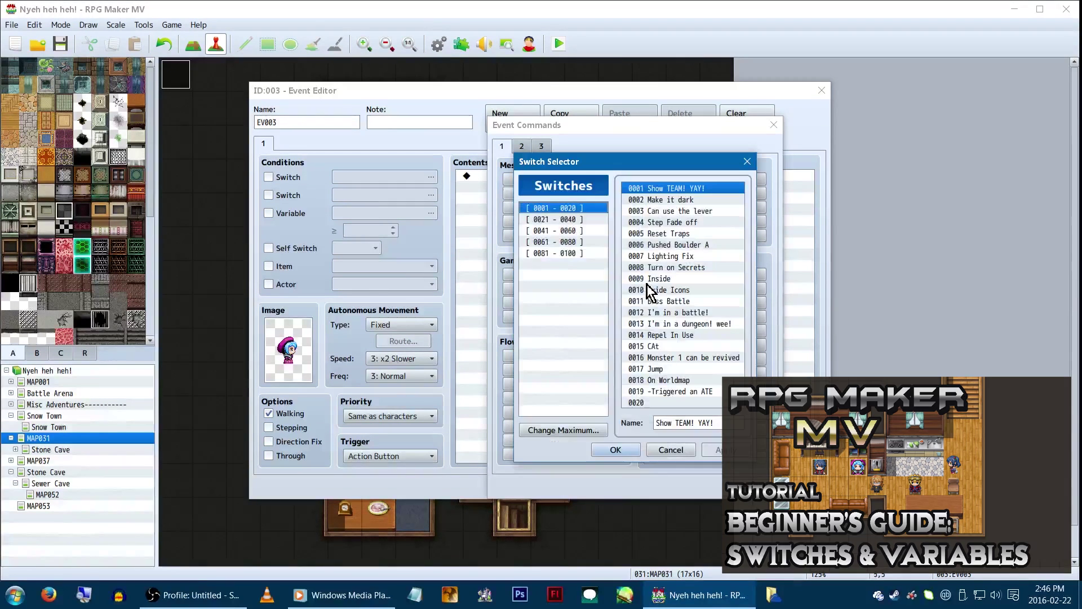
{"action": "left_click", "coordinate": [680, 450]}
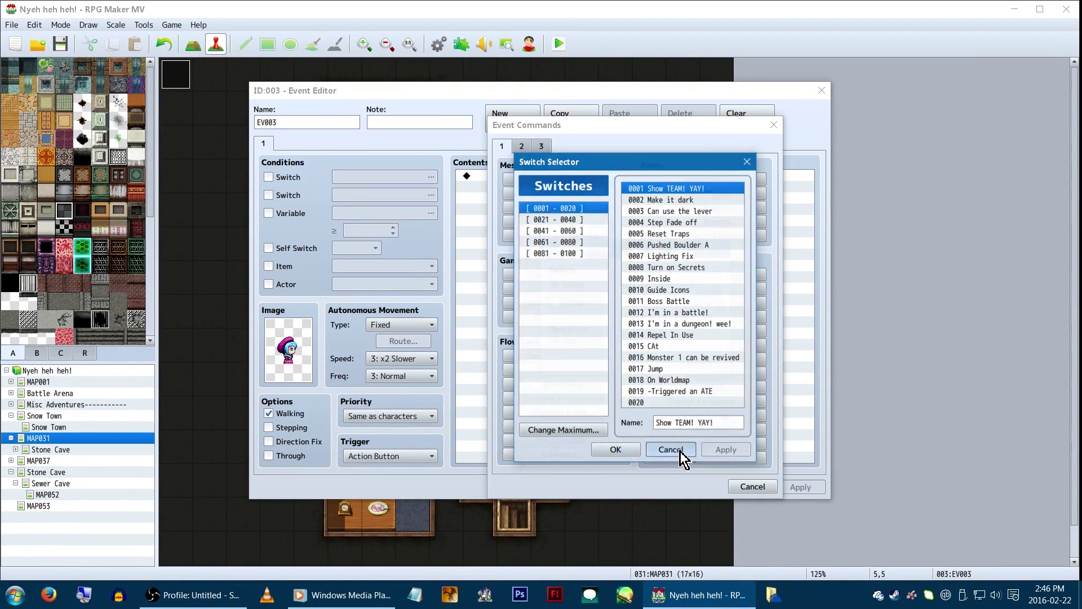
{"action": "left_click", "coordinate": [645, 362]}
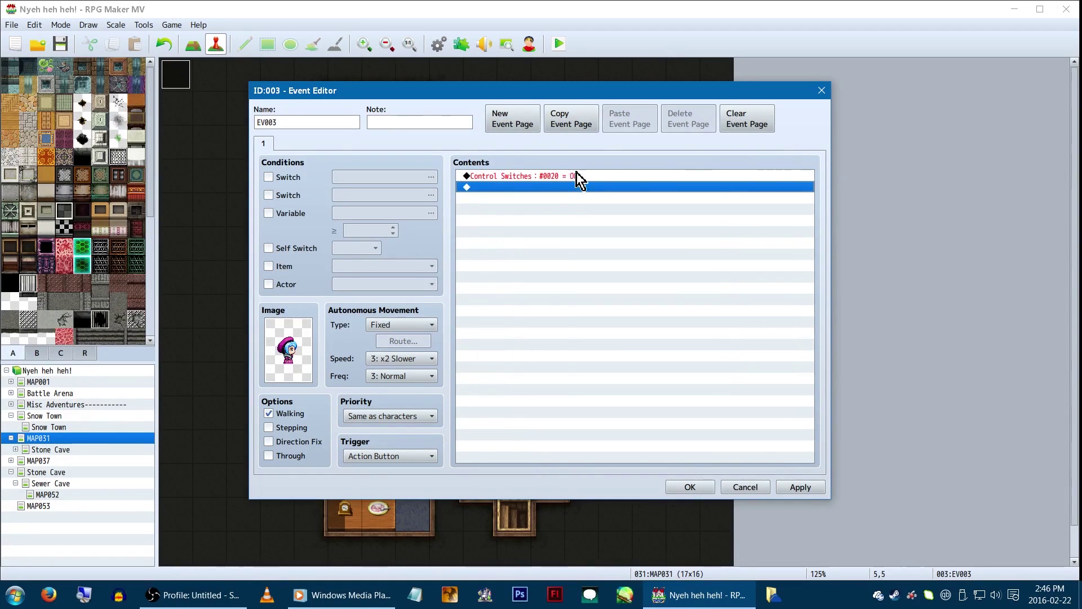
{"action": "double_click", "coordinate": [580, 177]}
{"action": "double_click", "coordinate": [665, 285]}
{"action": "left_click", "coordinate": [654, 403]}
{"action": "left_click", "coordinate": [700, 423]}
{"action": "type", "text": "Talked to"}
{"action": "key", "text": "Return"}
{"action": "key", "text": "Return"}
{"action": "double_click", "coordinate": [702, 435]}
{"action": "left_click", "coordinate": [564, 179]}
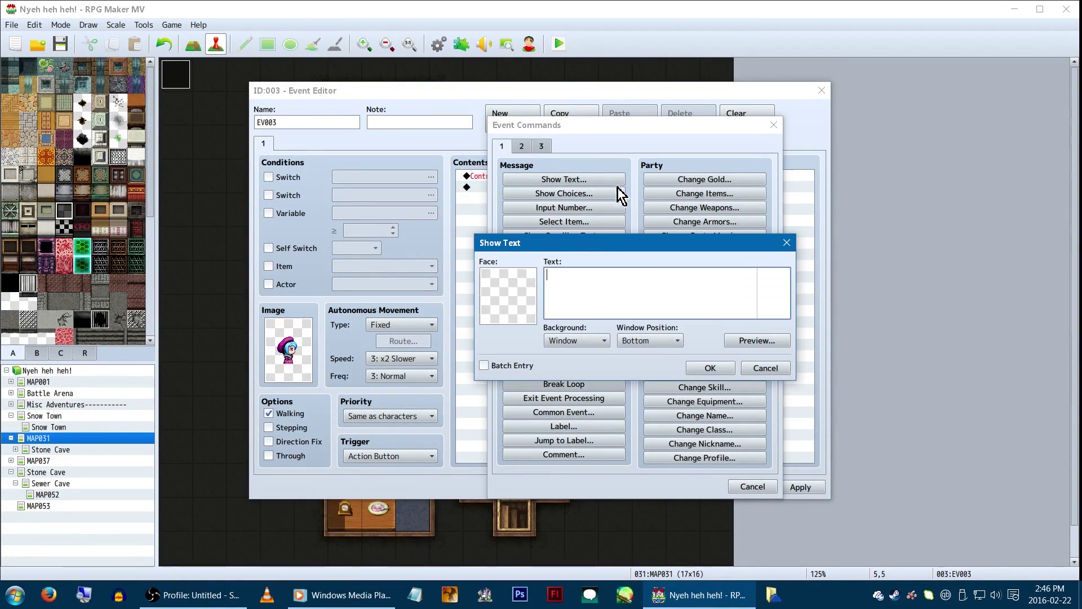
Add a Show Text with Kachie's portrait and finish her event.
{"action": "double_click", "coordinate": [508, 293]}
{"action": "left_click", "coordinate": [752, 430]}
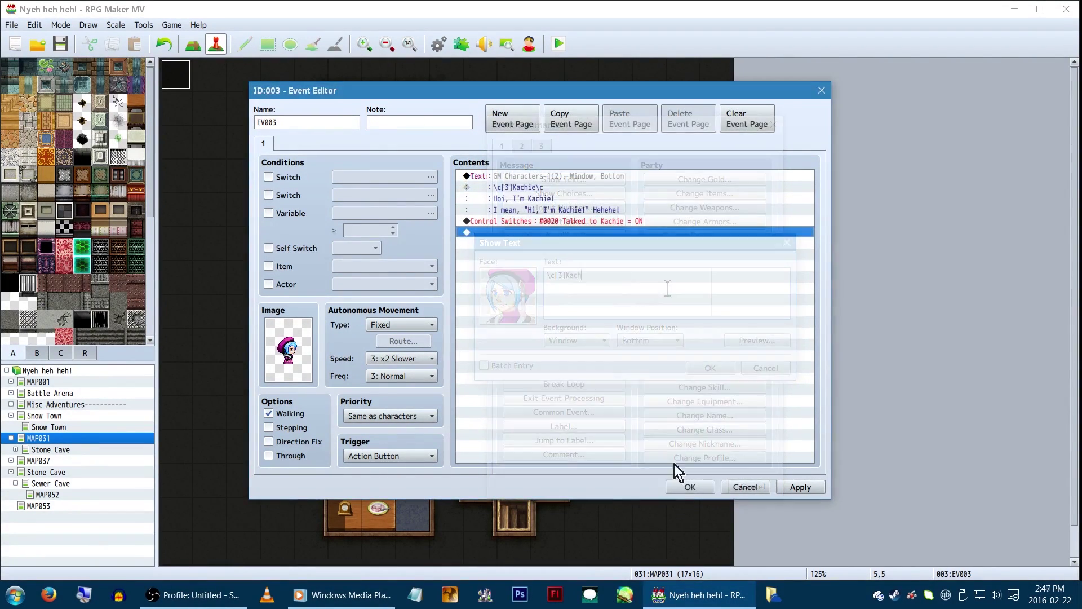
{"action": "left_click", "coordinate": [679, 470]}
In EV001, clear the copied second page and add a Zephyr message starting with '\c[2'.
{"action": "double_click", "coordinate": [411, 277]}
{"action": "left_click", "coordinate": [570, 119]}
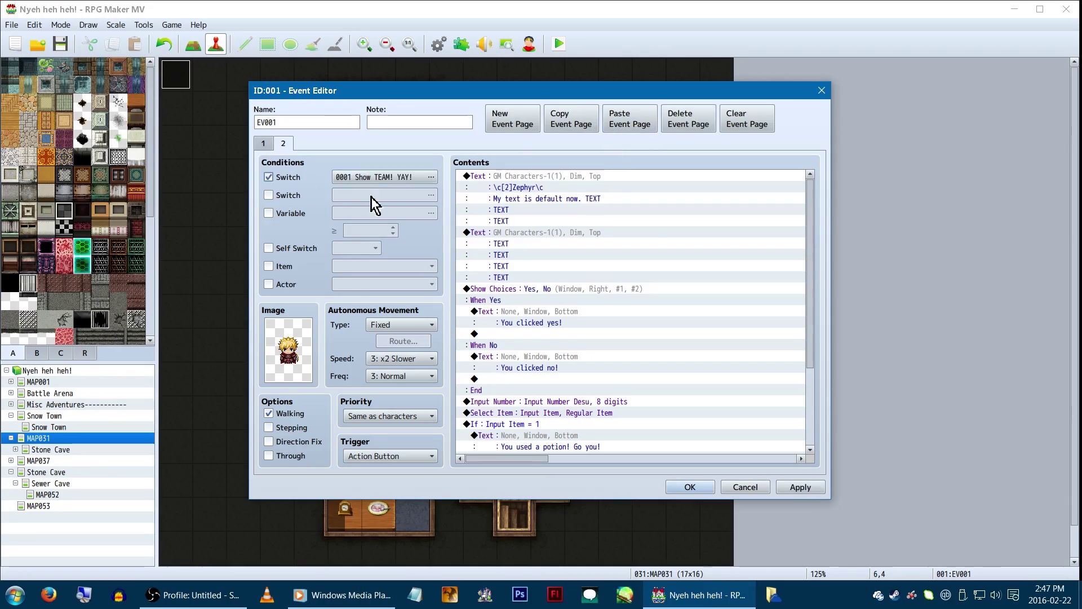
{"action": "left_click", "coordinate": [553, 199]}
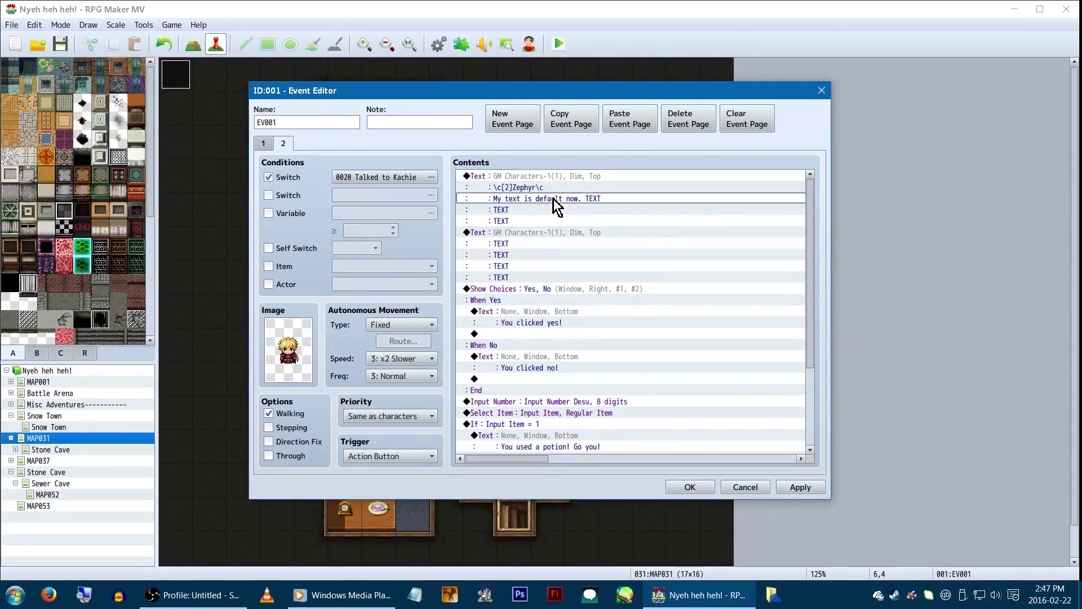
{"action": "double_click", "coordinate": [467, 176]}
{"action": "left_click", "coordinate": [564, 179]}
{"action": "double_click", "coordinate": [515, 311]}
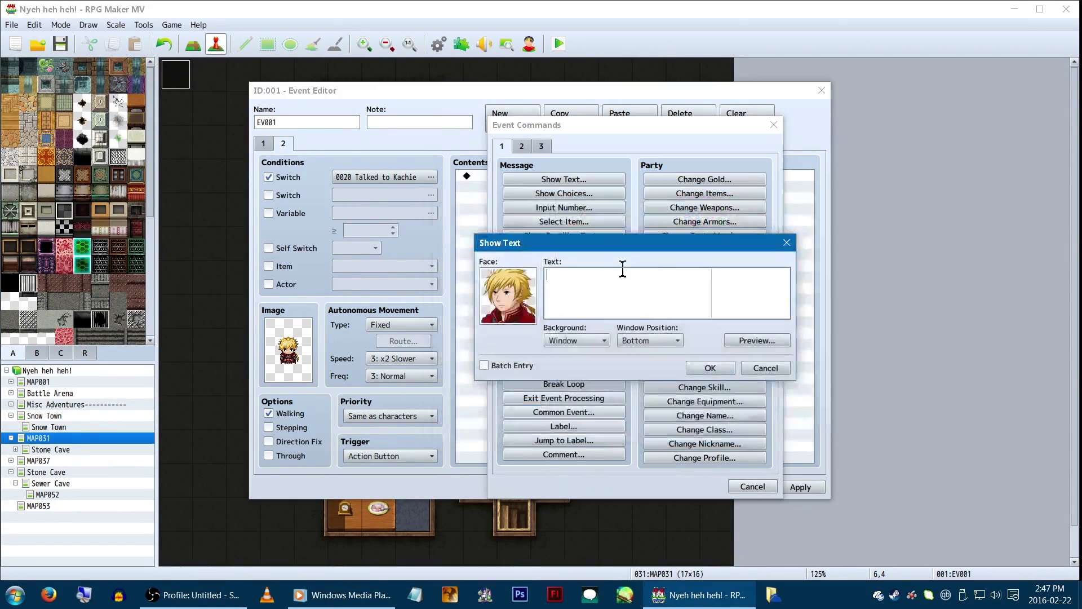
{"action": "left_click", "coordinate": [620, 270]}
{"action": "type", "text": "\\c"}
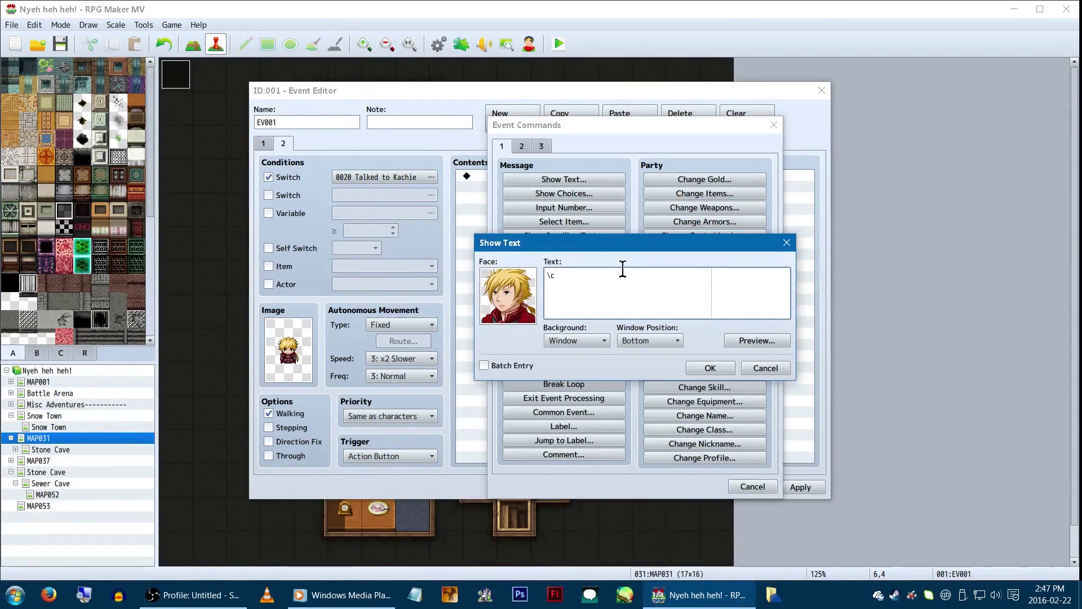
{"action": "type", "text": "[2"}
Playtest by talking to Kachie, then to Zephyr.
{"action": "key", "text": "Return"}
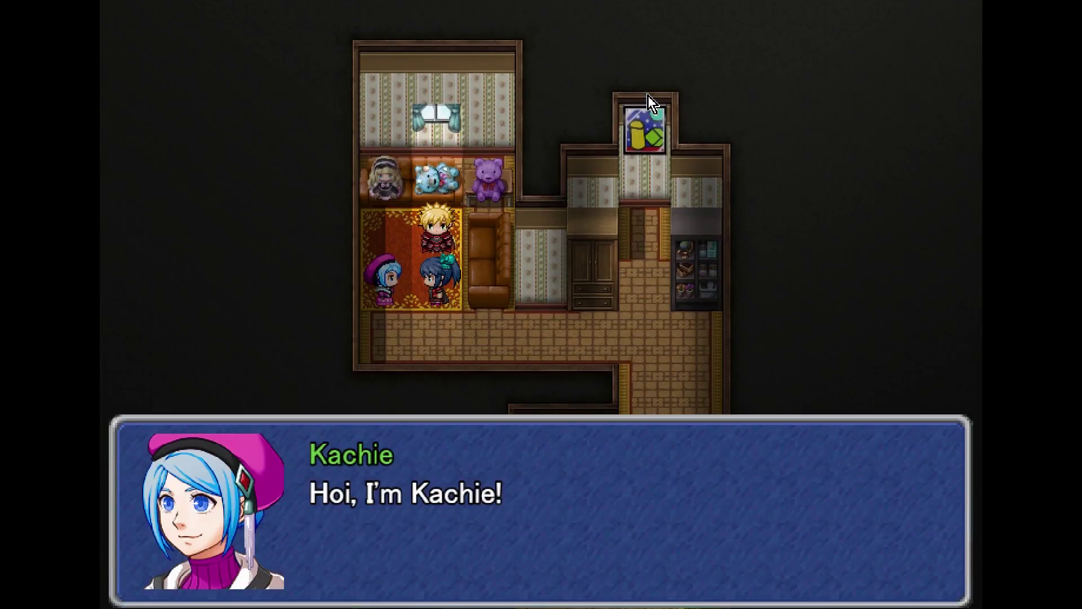
{"action": "key", "text": "Return"}
{"action": "key", "text": "Up"}
{"action": "key", "text": "Return"}
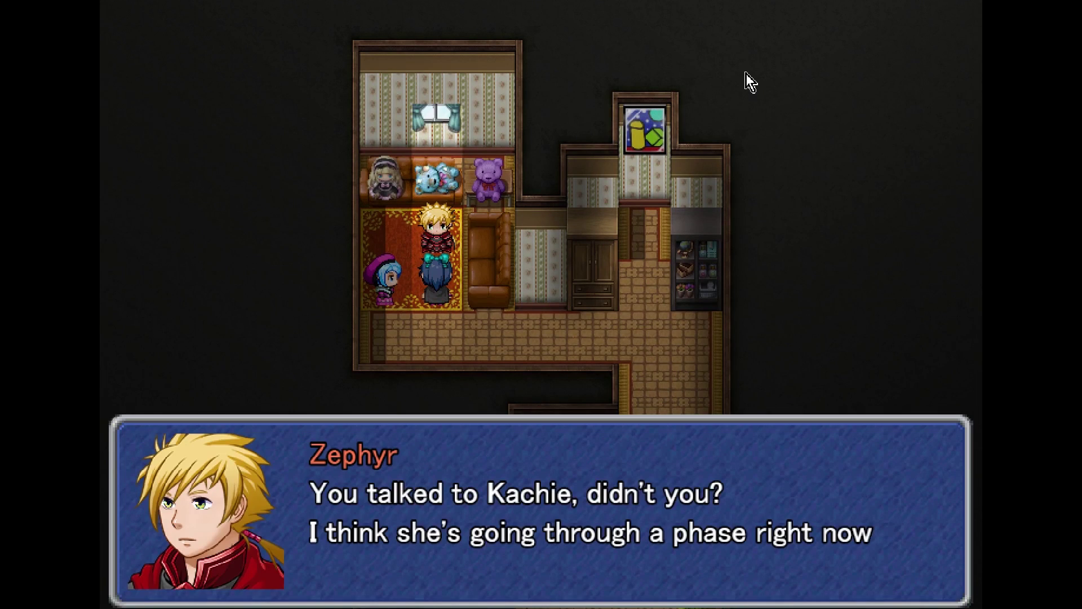
{"action": "key", "text": "Return"}
{"action": "key", "text": "Down"}
{"action": "key", "text": "Down"}
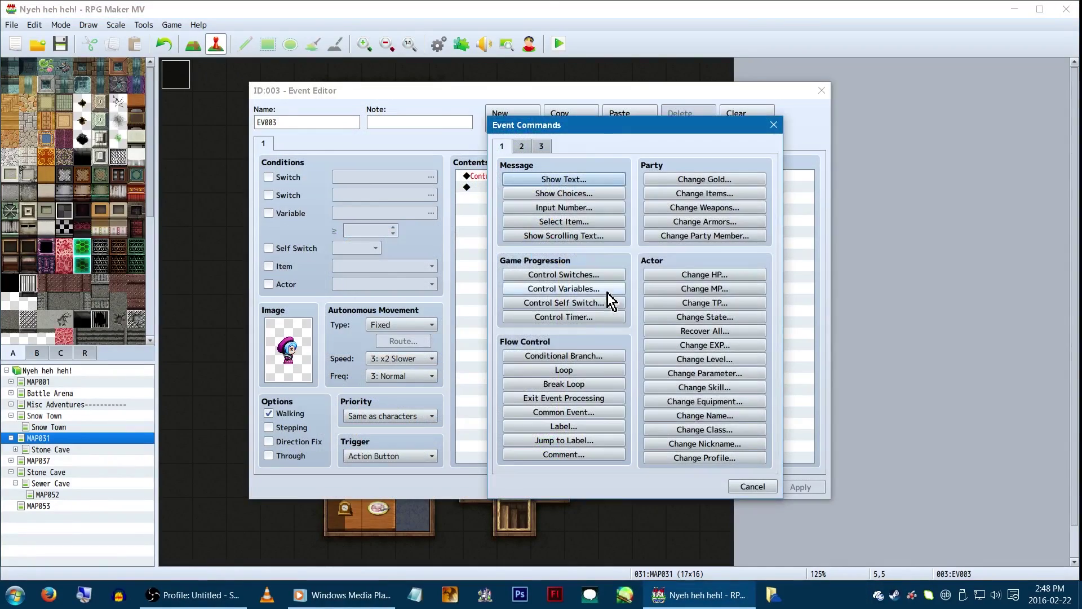
{"action": "left_click", "coordinate": [608, 293]}
Choose the target variable and cycle through the Add, Sub, Mul, Div and Mod operations.
{"action": "left_click", "coordinate": [643, 232]}
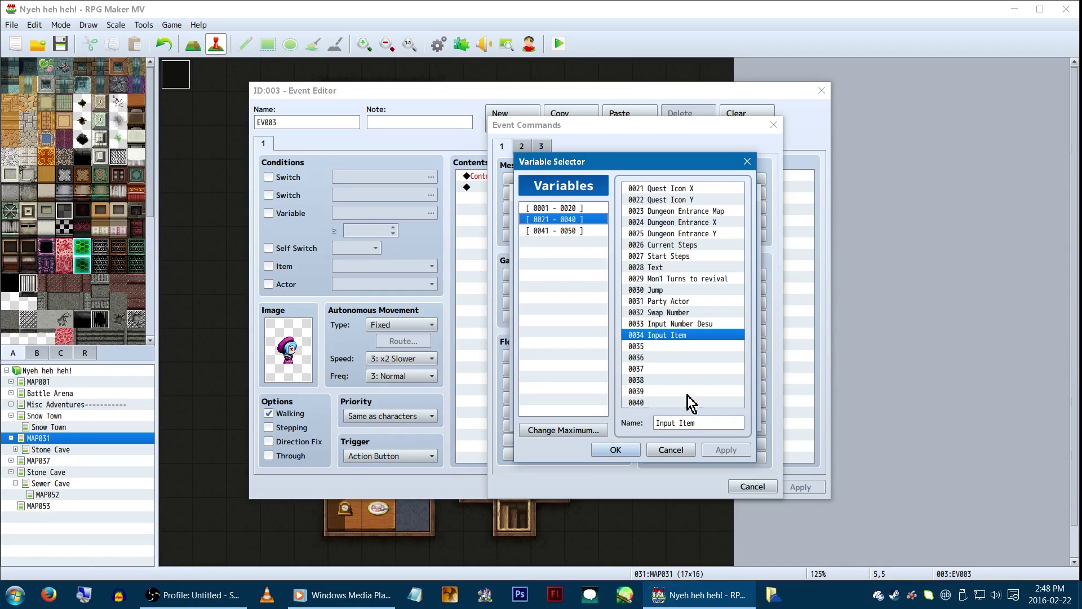
{"action": "left_click", "coordinate": [683, 348]}
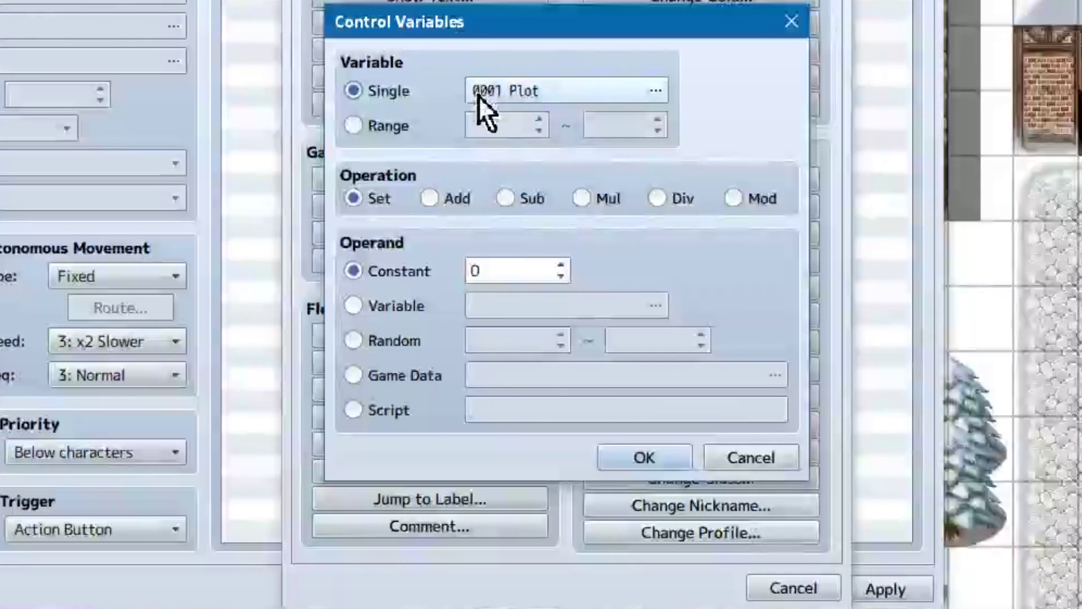
{"action": "left_click", "coordinate": [448, 204]}
{"action": "left_click", "coordinate": [527, 198]}
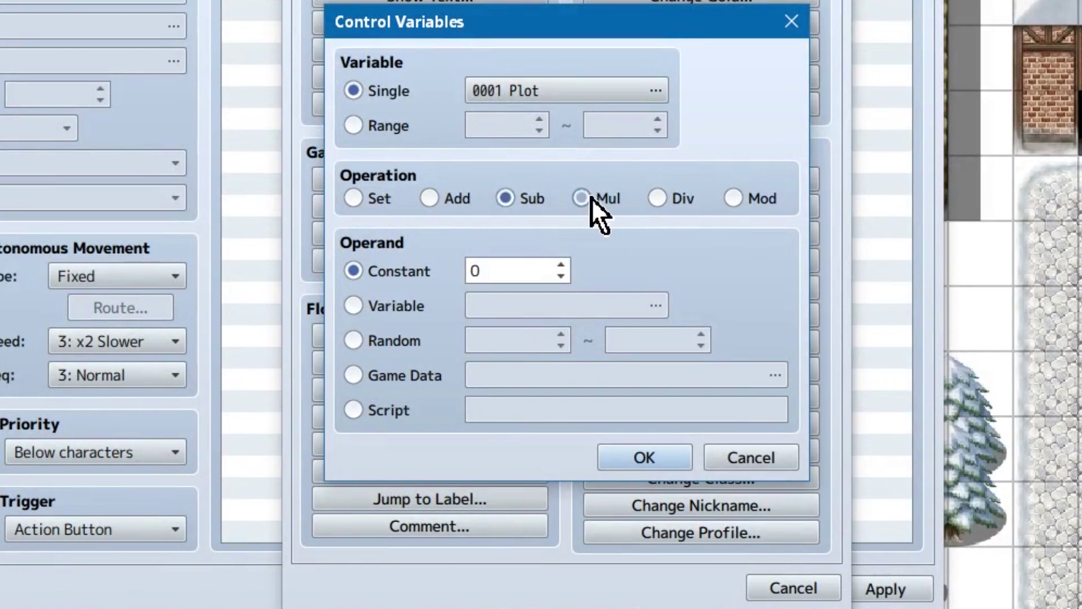
{"action": "left_click", "coordinate": [591, 198]}
{"action": "left_click", "coordinate": [657, 201]}
{"action": "left_click", "coordinate": [767, 203]}
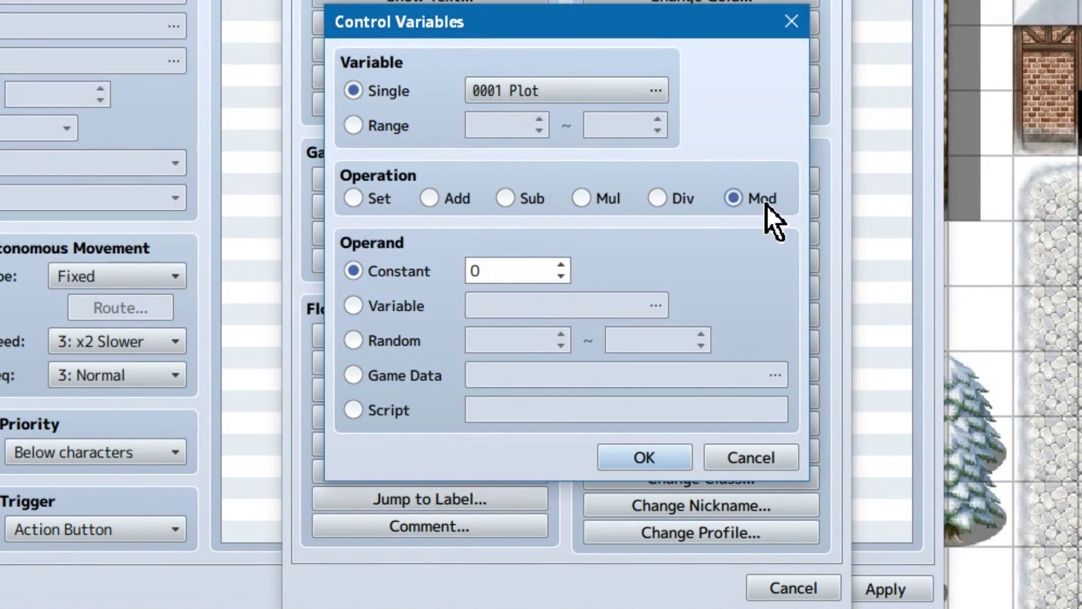
Set the operand to a Random number from 1 to 100.
{"action": "left_click", "coordinate": [402, 305]}
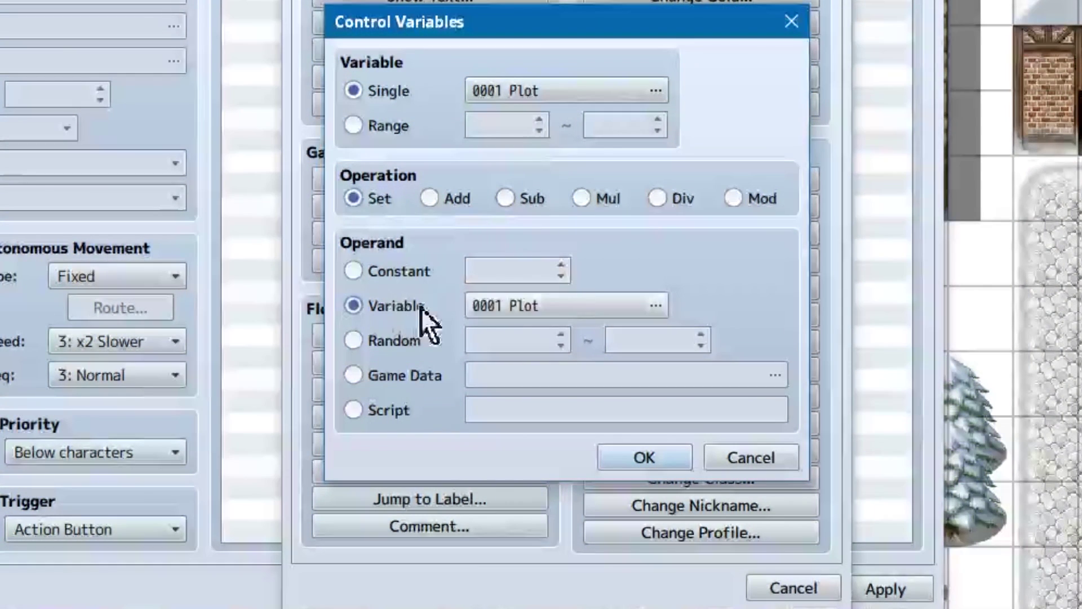
{"action": "left_click", "coordinate": [393, 342]}
{"action": "double_click", "coordinate": [528, 353]}
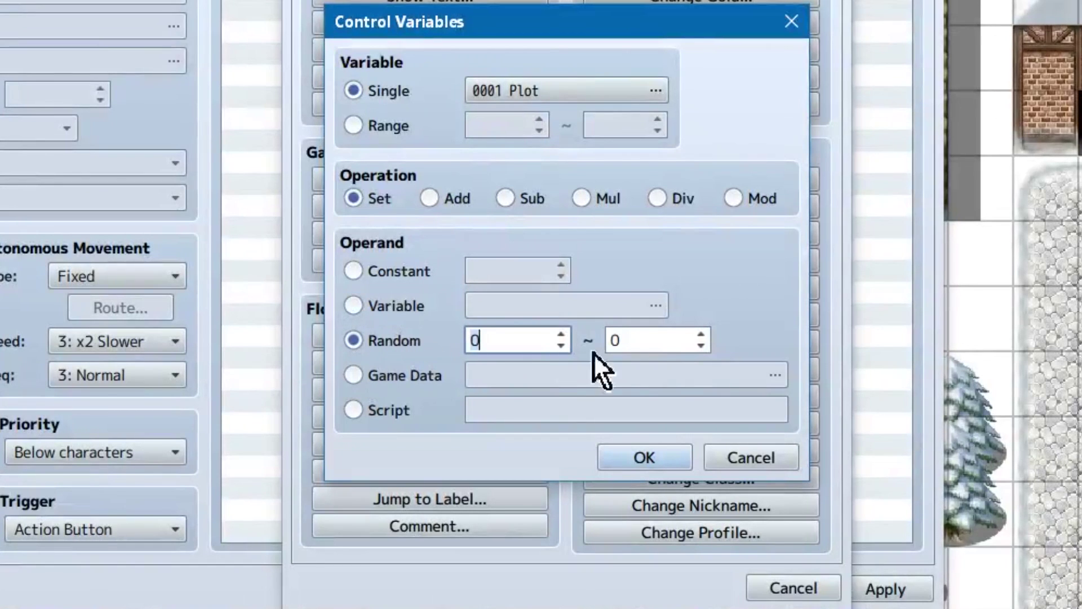
{"action": "type", "text": "1"}
{"action": "key", "text": "Tab"}
{"action": "type", "text": "100"}
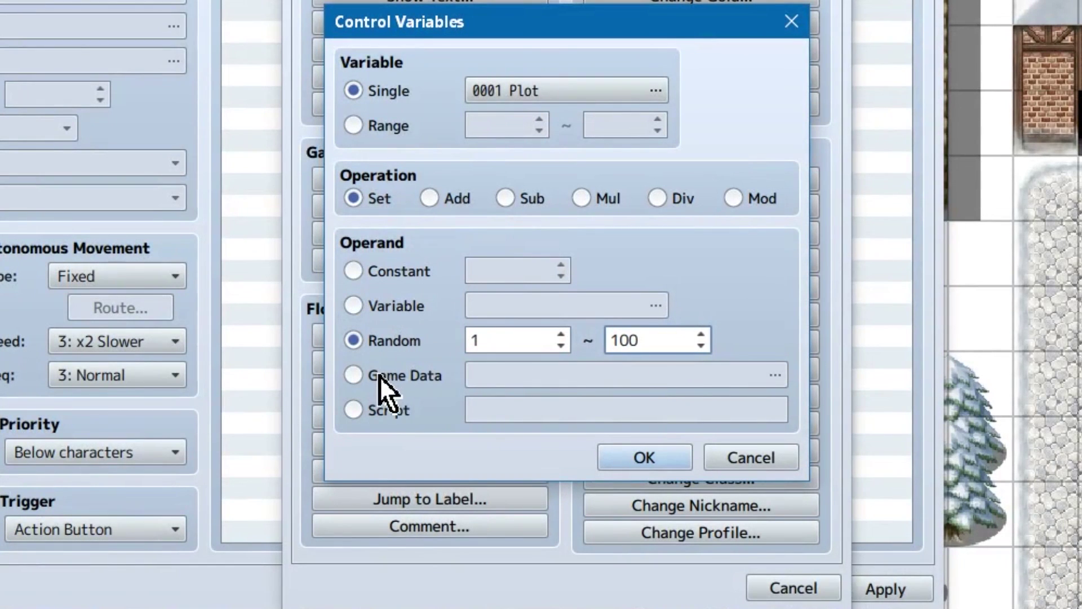
{"action": "left_click", "coordinate": [377, 375]}
Browse Game Data sources: Item Potion, Weapon, Armor, Actor Level and Enemy HP.
{"action": "left_click", "coordinate": [515, 376]}
{"action": "left_click", "coordinate": [354, 131]}
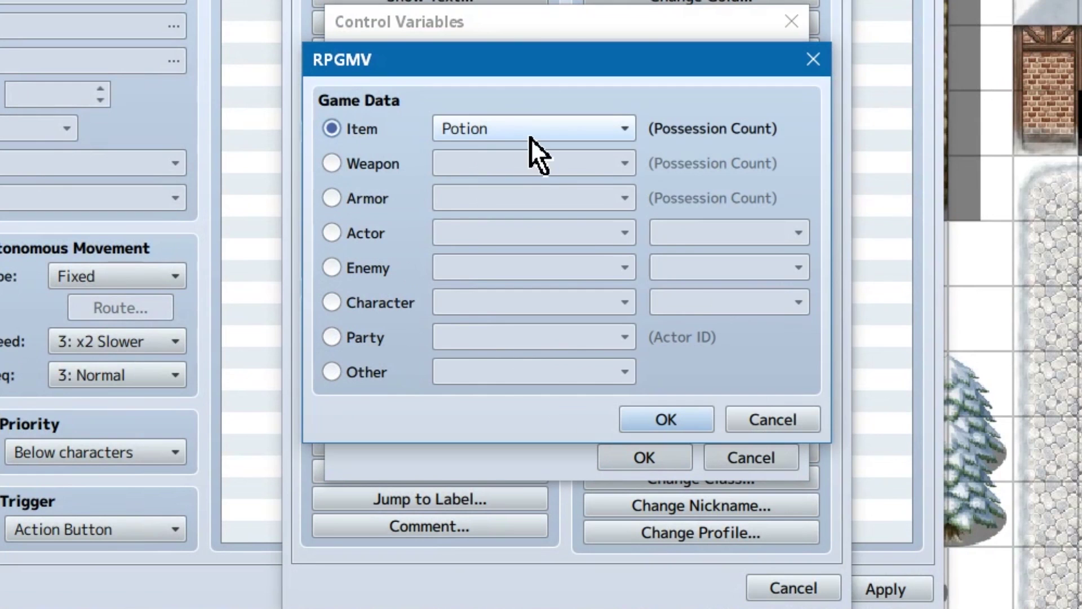
{"action": "left_click", "coordinate": [532, 138]}
{"action": "left_click", "coordinate": [531, 138]}
{"action": "left_click", "coordinate": [374, 165]}
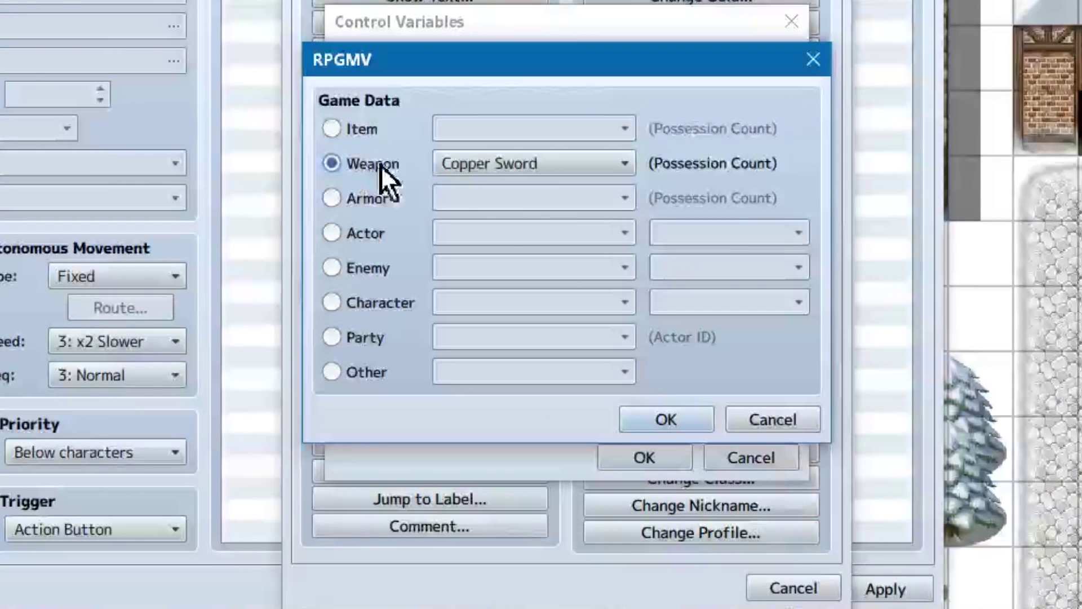
{"action": "left_click", "coordinate": [364, 200]}
{"action": "left_click", "coordinate": [370, 237]}
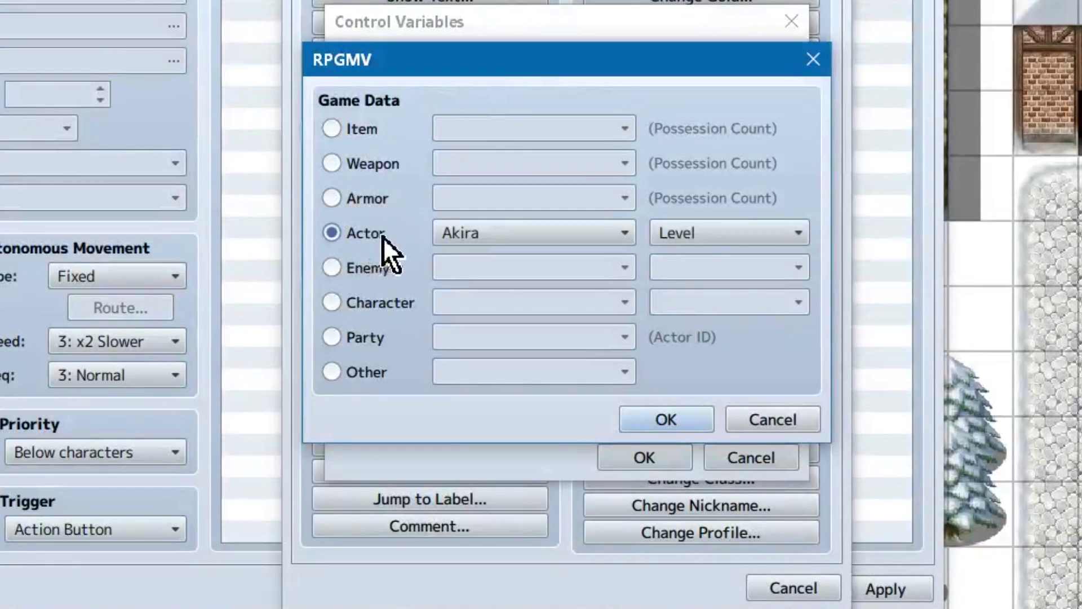
{"action": "left_click", "coordinate": [754, 226]}
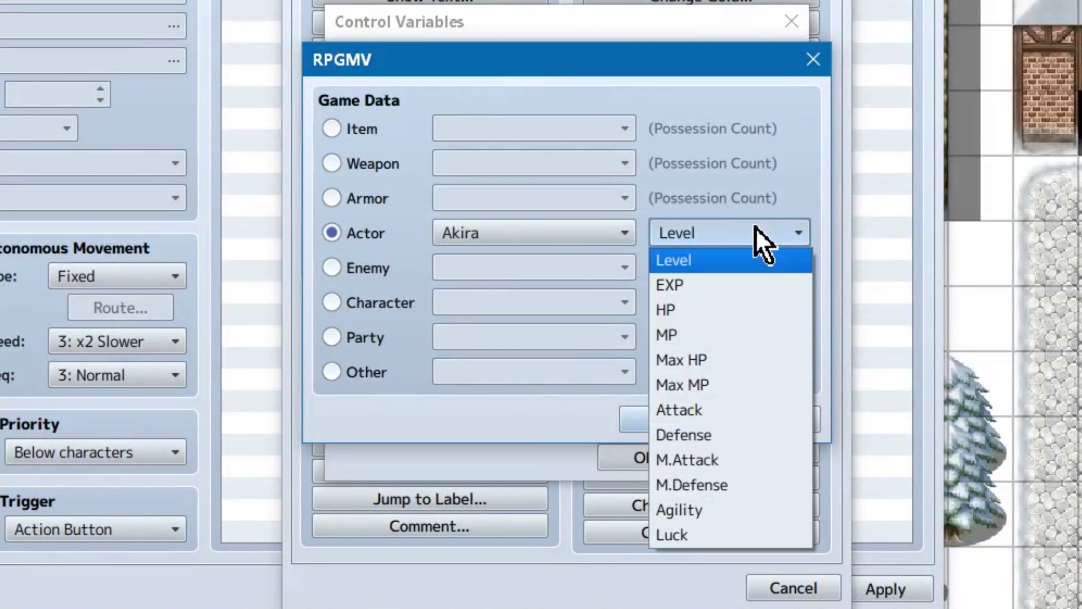
{"action": "left_click", "coordinate": [755, 228]}
{"action": "left_click", "coordinate": [366, 270]}
{"action": "left_click", "coordinate": [517, 278]}
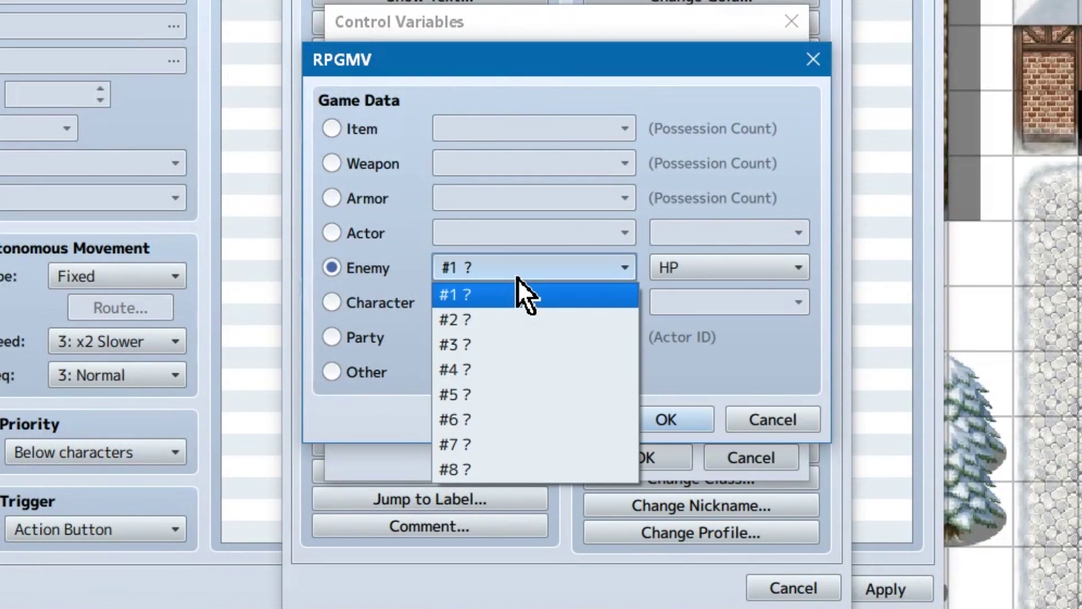
{"action": "left_click", "coordinate": [518, 278]}
{"action": "left_click", "coordinate": [750, 260]}
{"action": "left_click", "coordinate": [750, 260]}
Browse the Character (Player, Map X), Party Member #1 and Other game data options.
{"action": "left_click", "coordinate": [338, 305]}
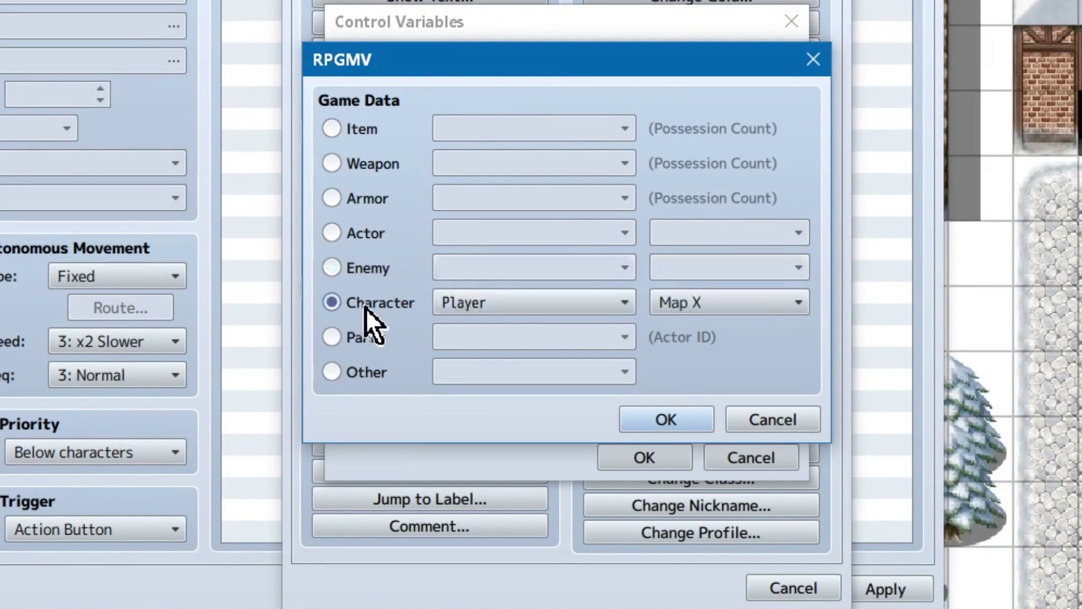
{"action": "left_click", "coordinate": [535, 306]}
{"action": "scroll", "coordinate": [581, 333], "scroll_direction": "down", "scroll_amount": 3}
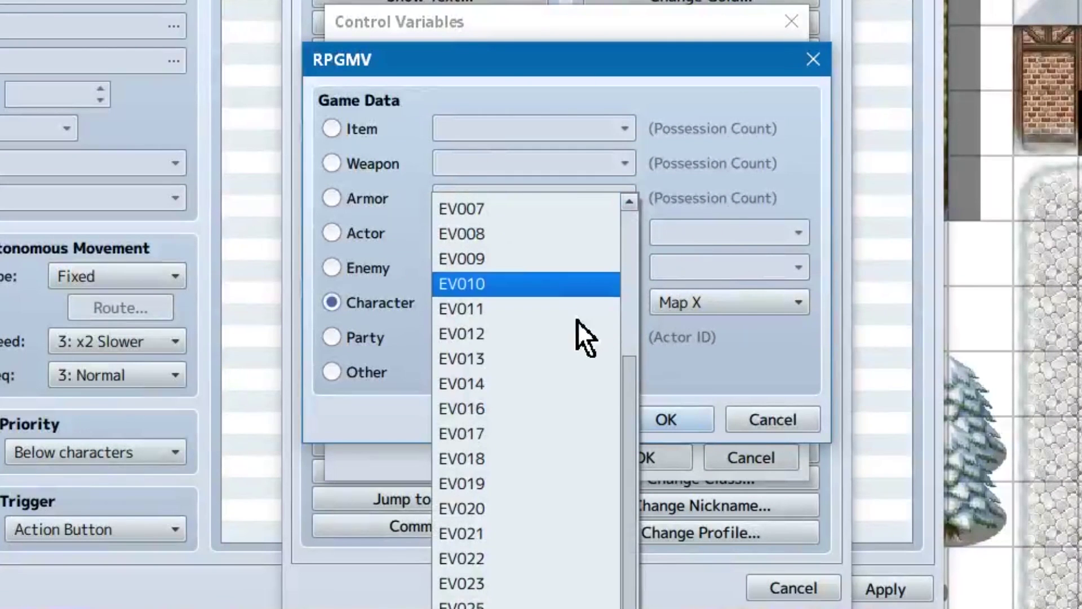
{"action": "left_click", "coordinate": [737, 309]}
{"action": "left_click", "coordinate": [737, 305]}
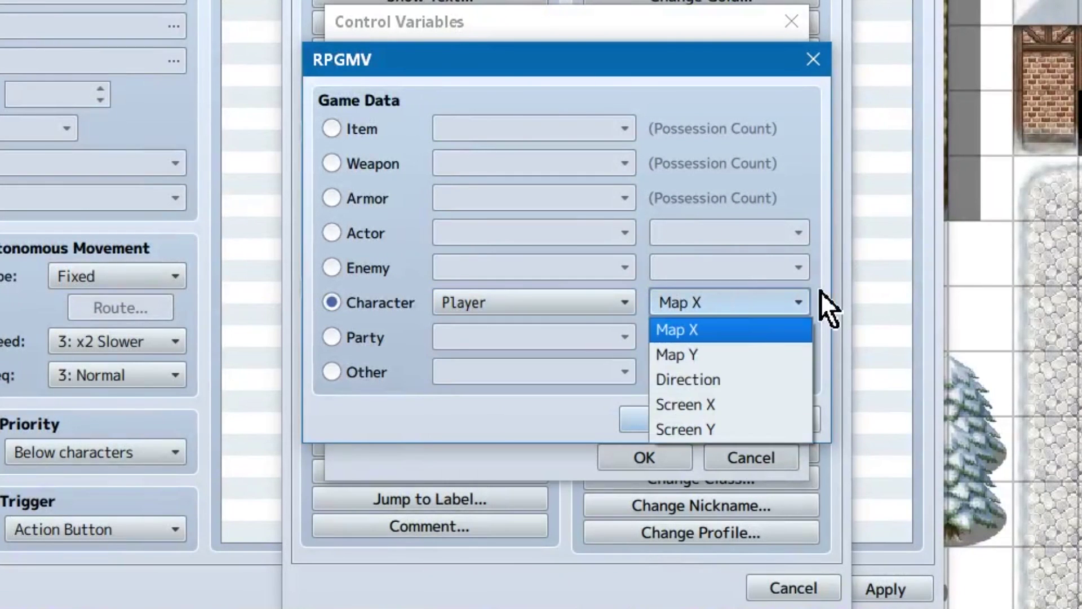
{"action": "left_click", "coordinate": [820, 292]}
{"action": "left_click", "coordinate": [372, 341]}
{"action": "left_click", "coordinate": [550, 338]}
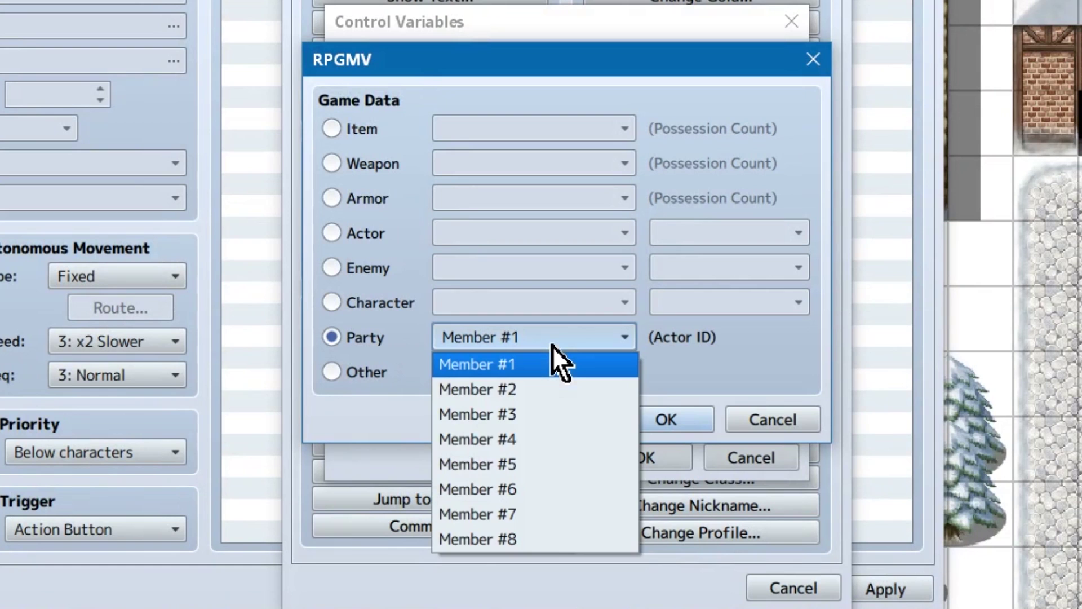
{"action": "left_click", "coordinate": [553, 346]}
{"action": "left_click", "coordinate": [369, 372]}
{"action": "left_click", "coordinate": [558, 376]}
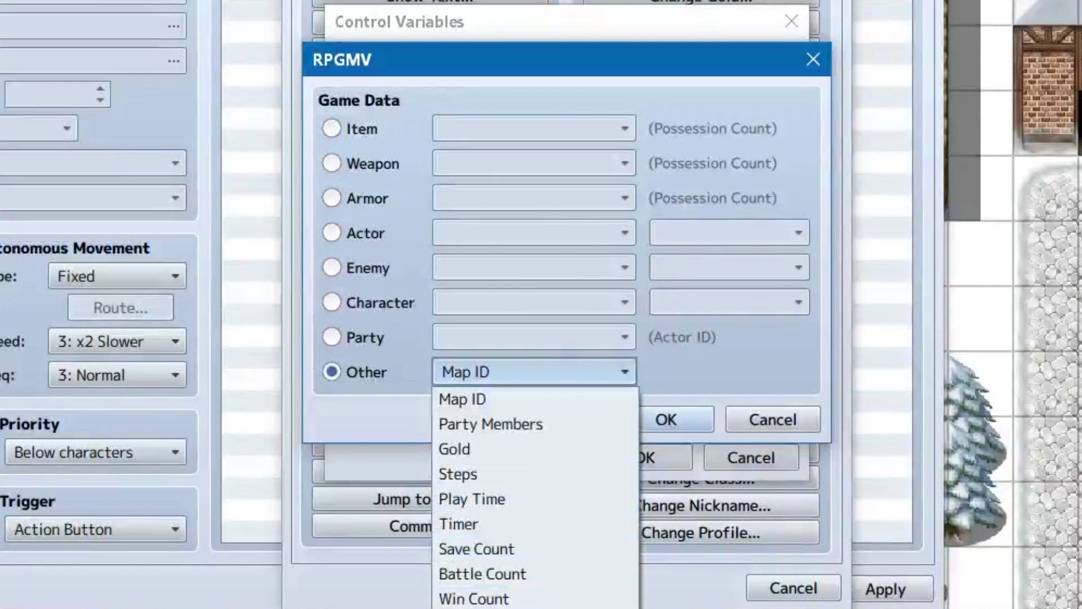
{"action": "key", "text": "Escape"}
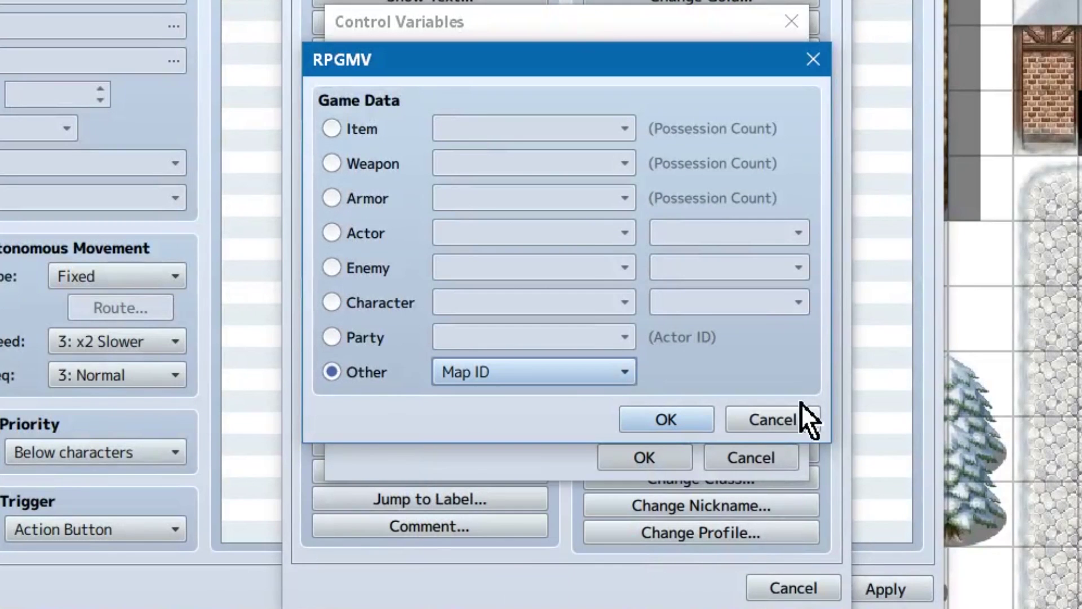
Cancel Game Data, pick Script as the operand, and close the event editor.
{"action": "left_click", "coordinate": [801, 419]}
{"action": "left_click", "coordinate": [389, 412]}
{"action": "left_click", "coordinate": [660, 408]}
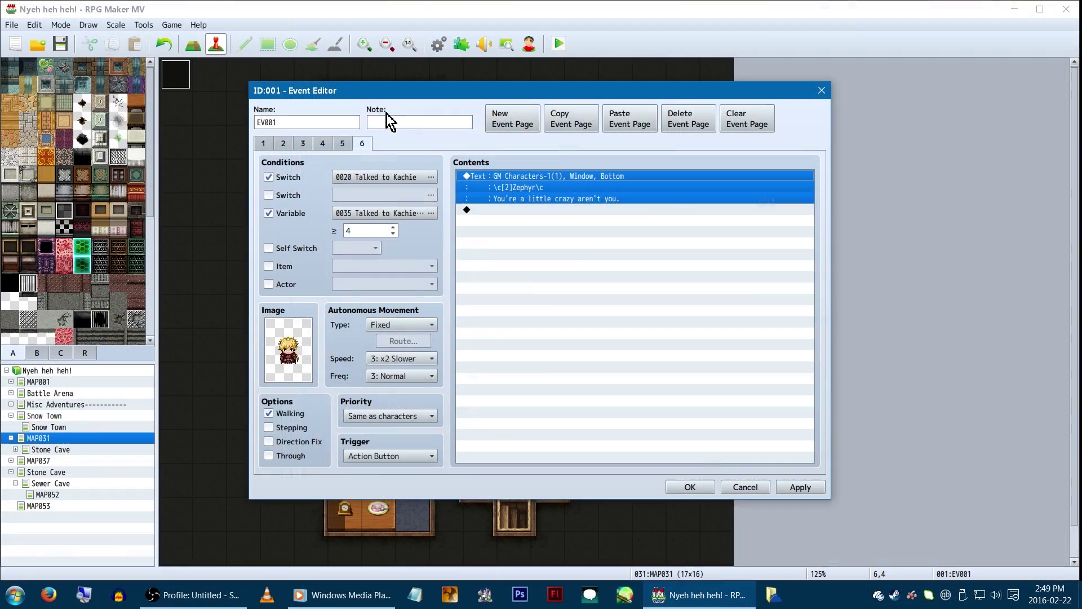
{"action": "key", "text": "Return"}
Playtest fullscreen and talk to Kachie until Zephyr reports she was talked to 1 times.
{"action": "left_click", "coordinate": [559, 43]}
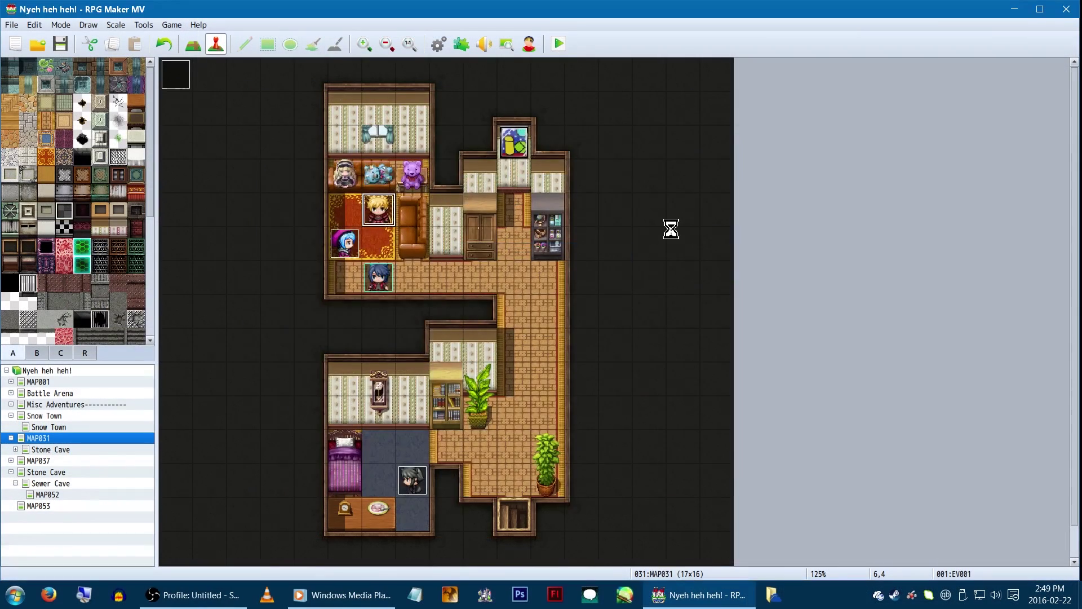
{"action": "key", "text": "F4"}
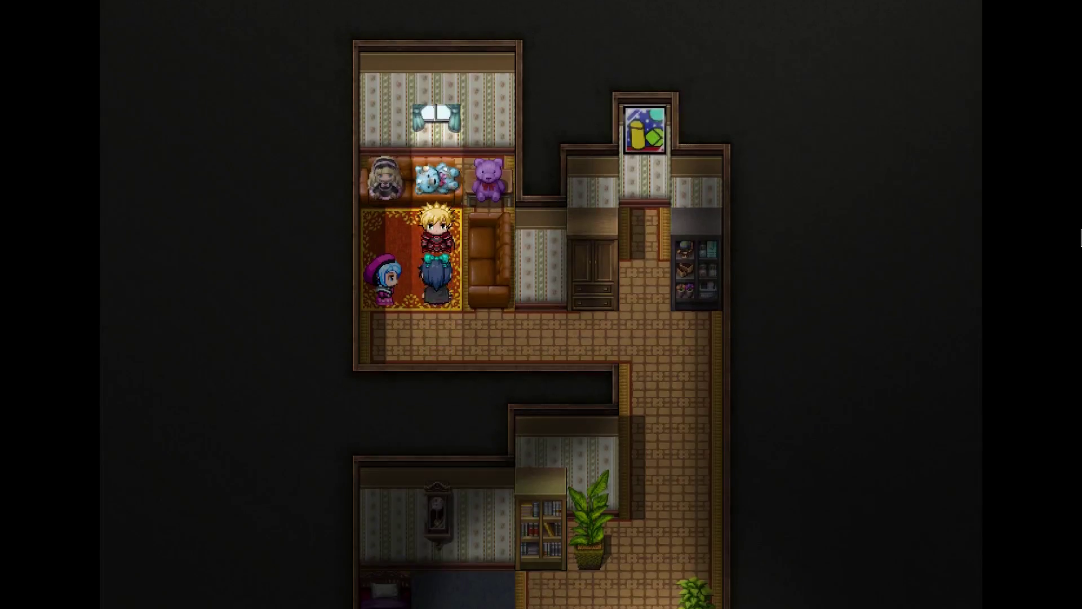
{"action": "key", "text": "Return"}
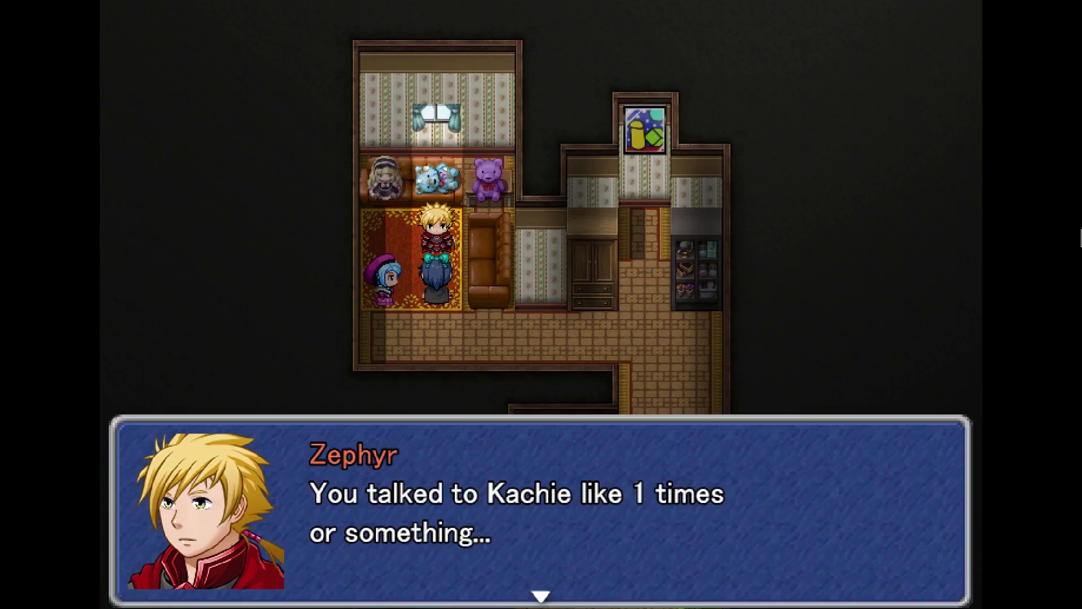
{"action": "key", "text": "Return"}
{"action": "key", "text": "Left"}
{"action": "key", "text": "Return"}
{"action": "key", "text": "Return"}
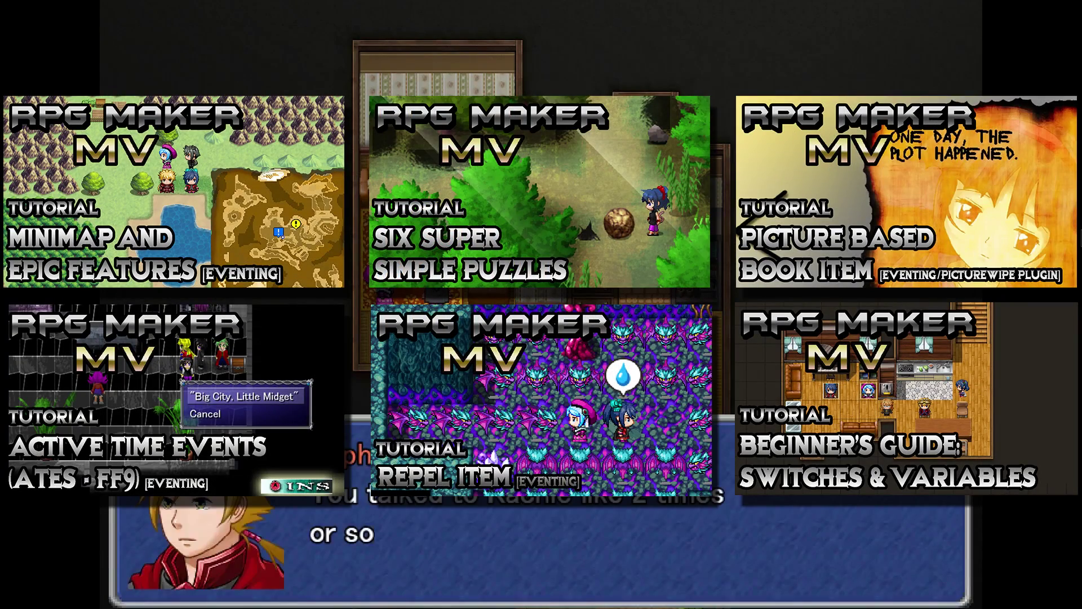
{"action": "key", "text": "Return"}
{"action": "key", "text": "Return"}
{"action": "key", "text": "Return"}
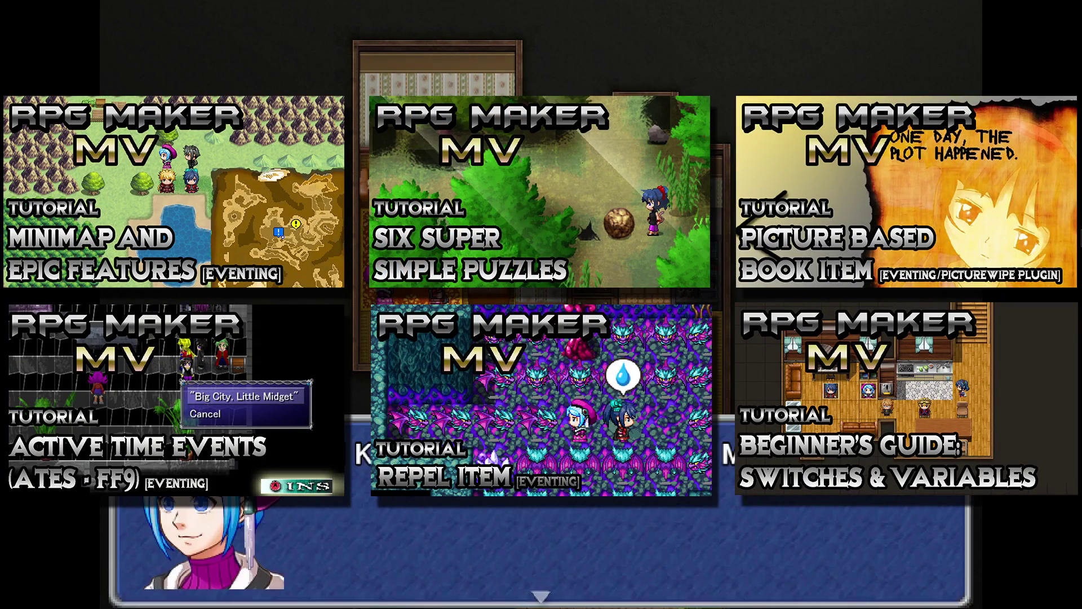
{"action": "key", "text": "Return"}
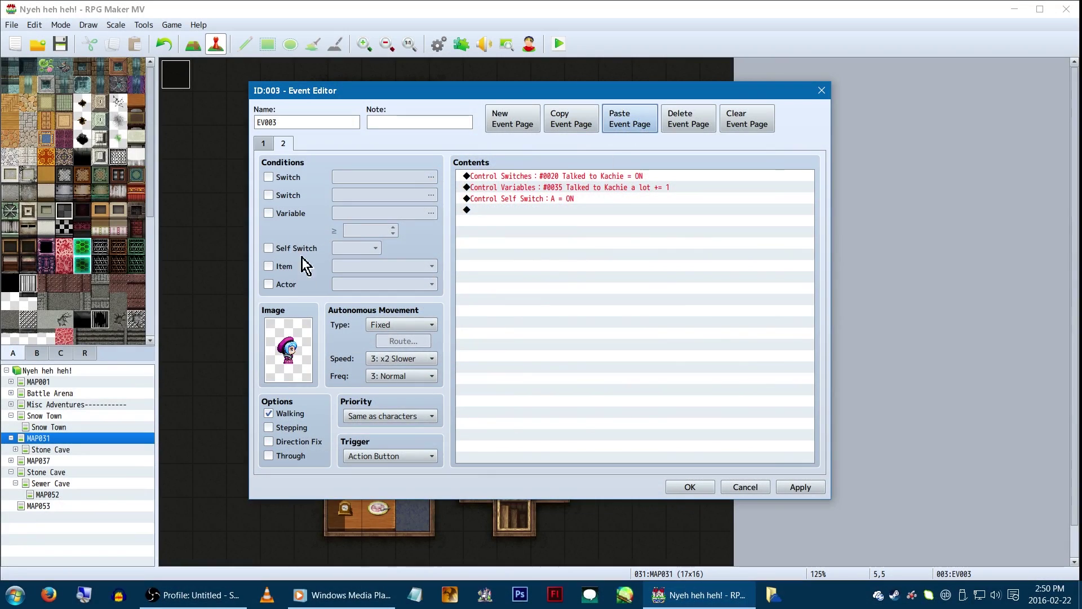
Delete the three existing commands on page 1 of EV003.
{"action": "left_click_drag", "start_coordinate": [564, 178], "coordinate": [551, 248]}
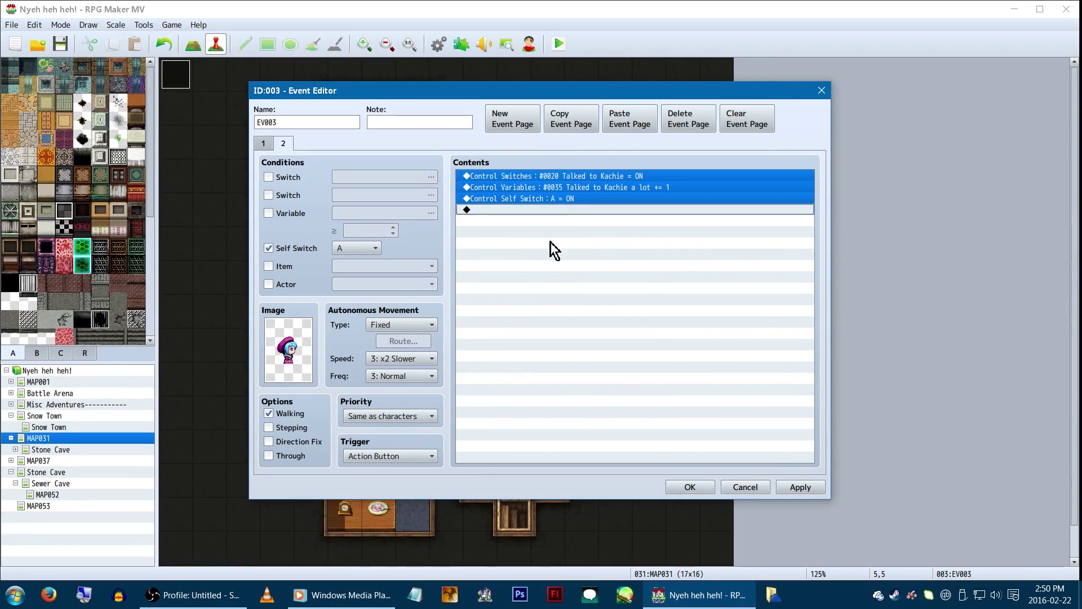
{"action": "left_click", "coordinate": [265, 143]}
{"action": "left_click_drag", "start_coordinate": [550, 210], "coordinate": [547, 176]}
{"action": "key", "text": "Delete"}
Add a Show Text message 'Kachie: You're on page 1!' on page 1.
{"action": "double_click", "coordinate": [558, 177]}
{"action": "left_click", "coordinate": [562, 178]}
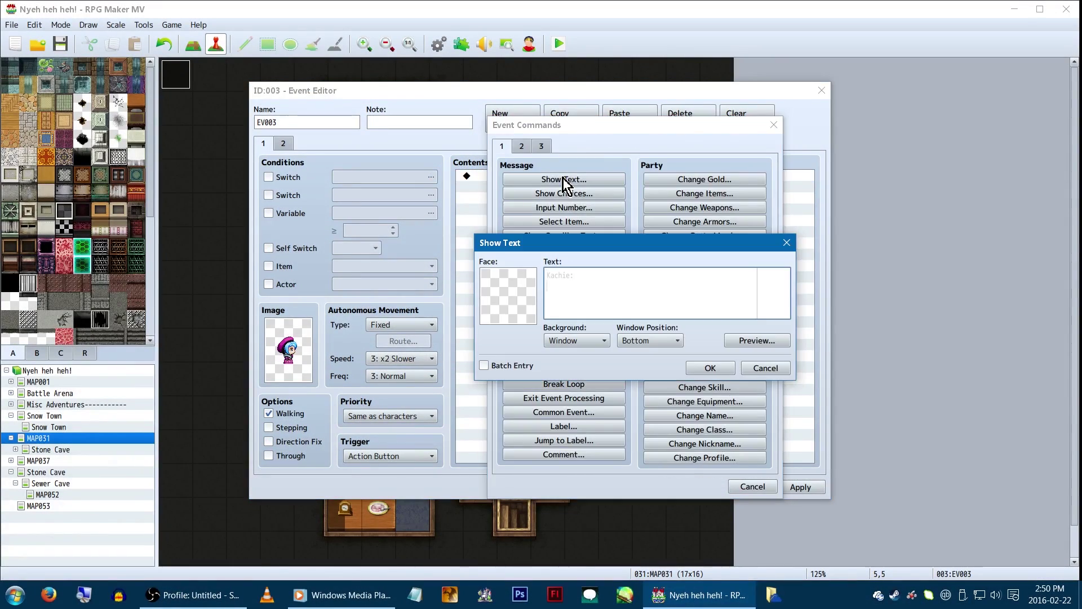
{"action": "type", "text": "Kachie:"}
{"action": "key", "text": "Return"}
{"action": "type", "text": "You're on page 1!"}
{"action": "key", "text": "ctrl+Return"}
Add a Control Self Switch command, then bring up the Control Timer settings.
{"action": "key", "text": "space"}
{"action": "left_click", "coordinate": [535, 317]}
{"action": "key", "text": "Return"}
{"action": "key", "text": "space"}
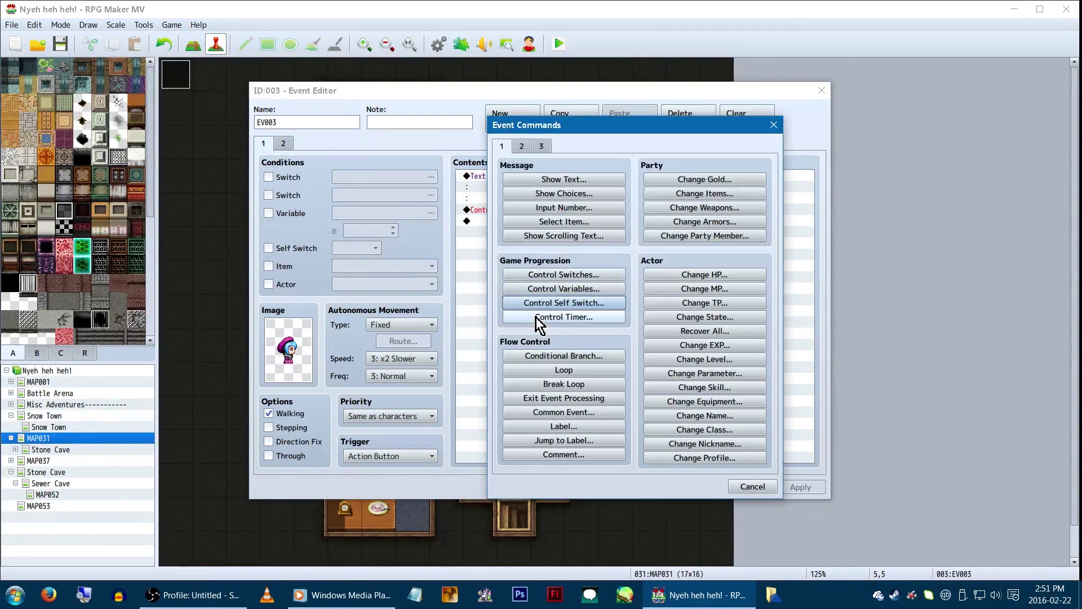
{"action": "left_click", "coordinate": [536, 316]}
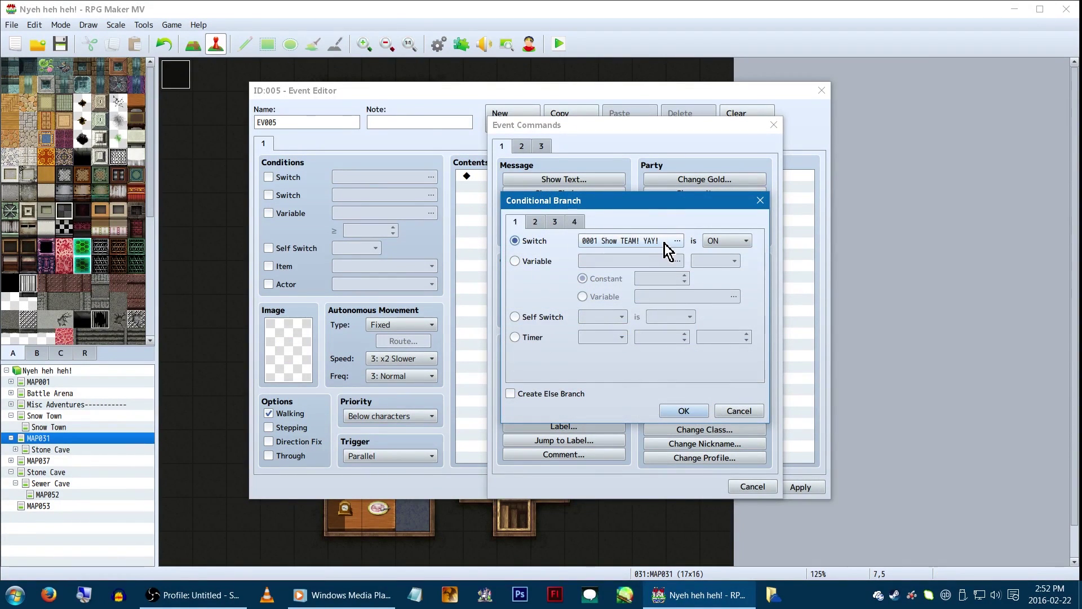
Confirm the switch 0001 ON branch and add a Timer ≤ 0 min 0 sec conditional branch.
{"action": "left_click", "coordinate": [684, 409]}
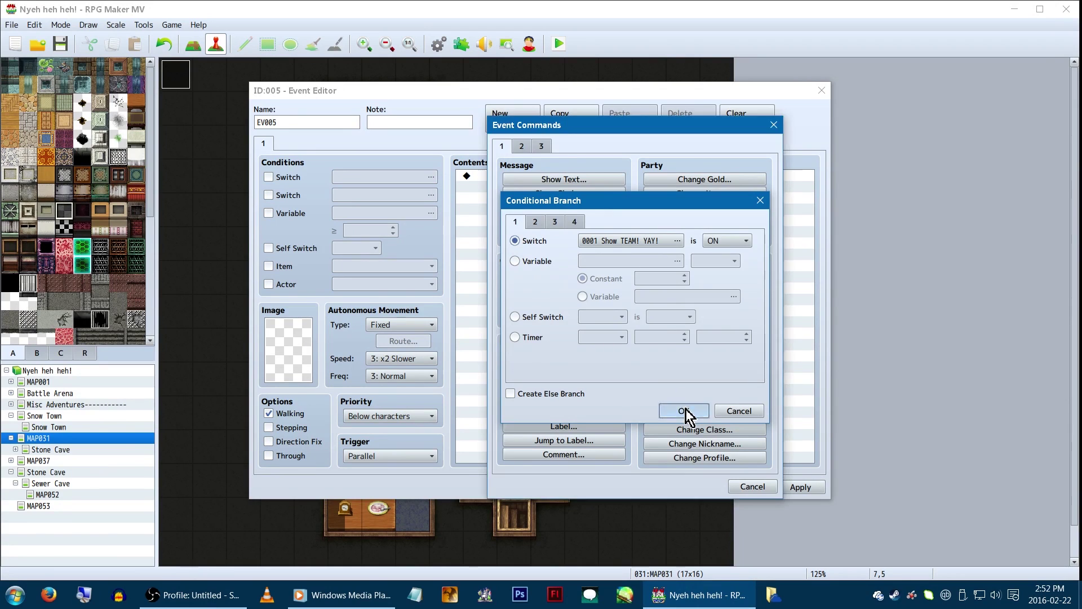
{"action": "right_click", "coordinate": [549, 188]}
{"action": "left_click", "coordinate": [501, 258]}
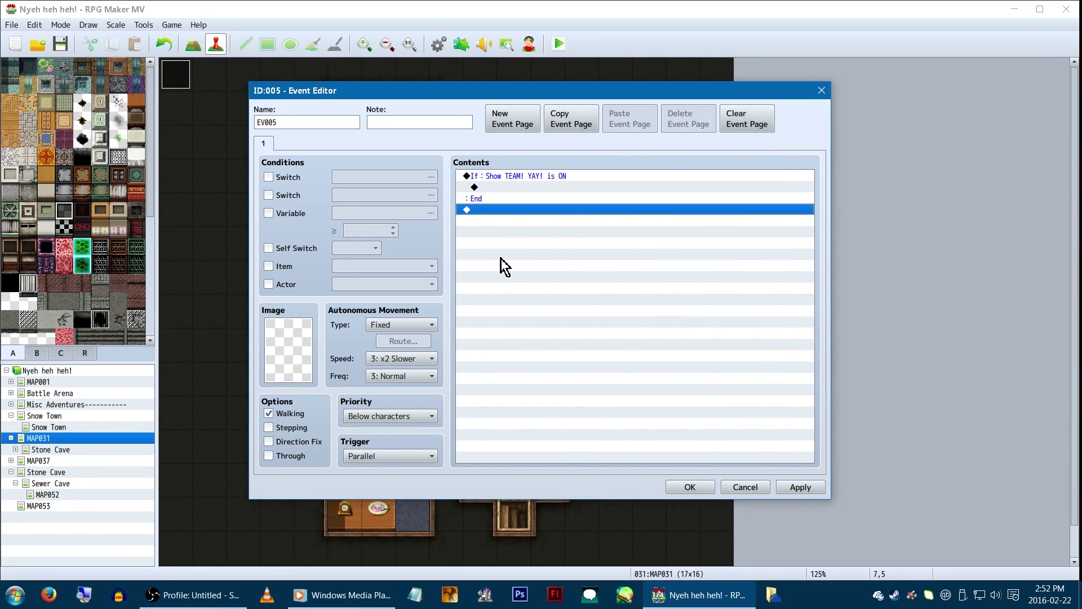
{"action": "double_click", "coordinate": [501, 258]}
{"action": "left_click", "coordinate": [564, 355]}
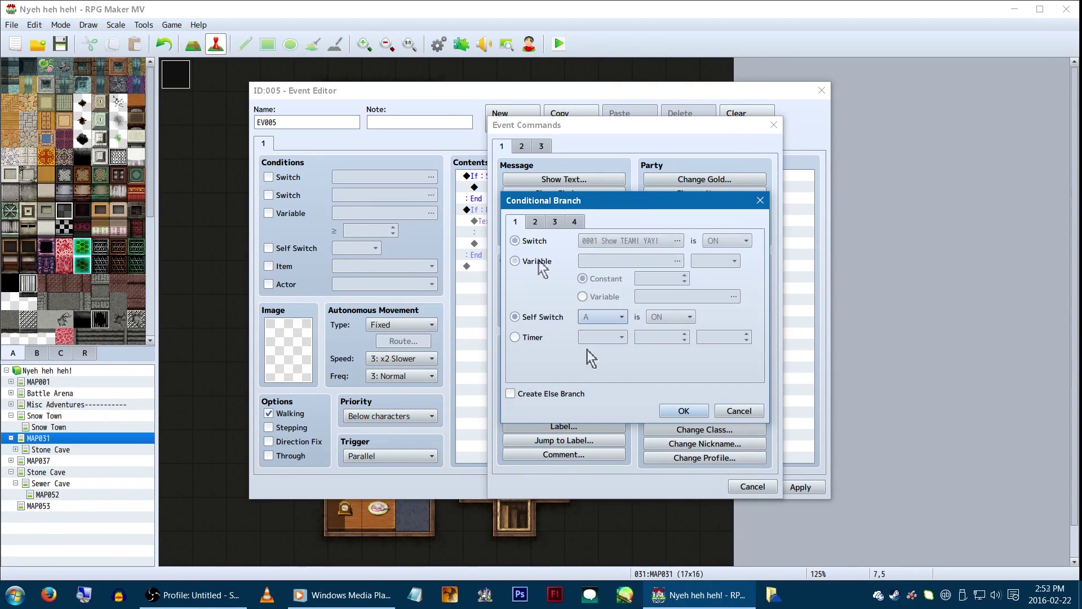
{"action": "left_click", "coordinate": [532, 337]}
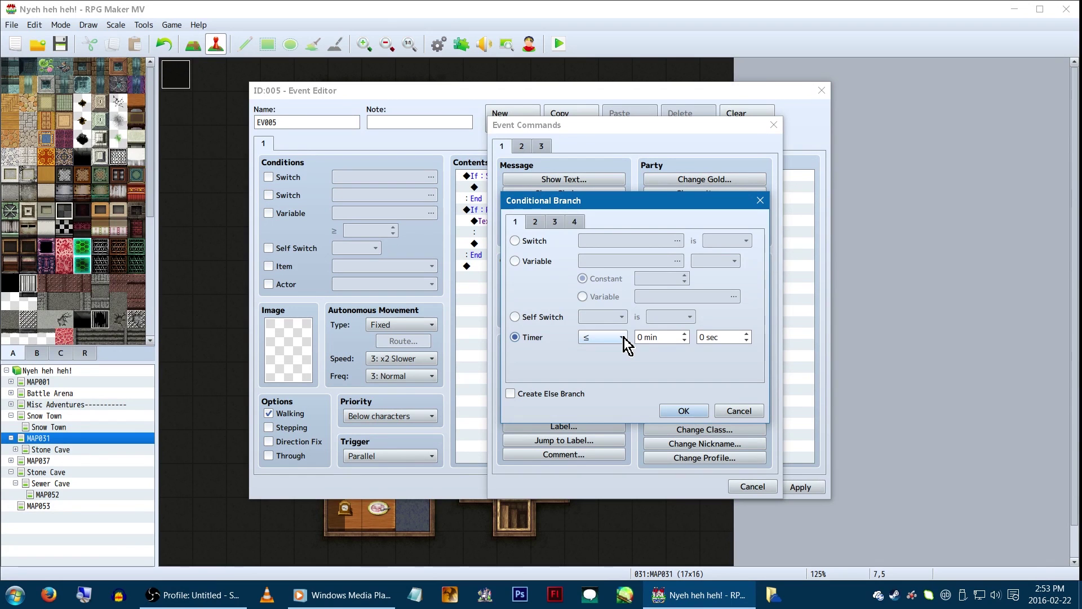
{"action": "key", "text": "Return"}
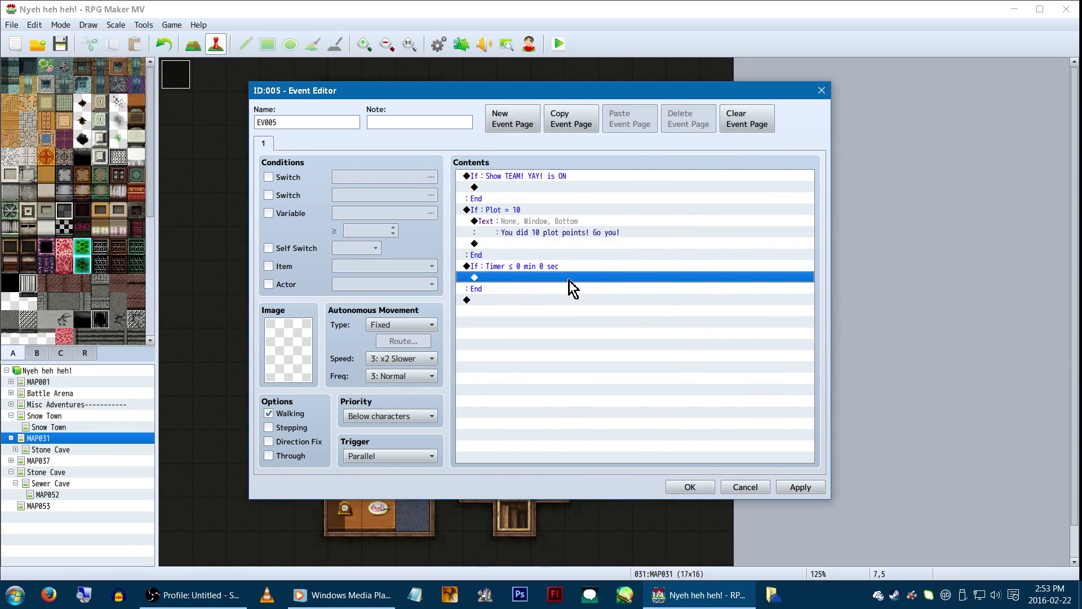
Put a Show Text message inside the timer branch and playtest until 'THE TIMER IS OUT OMIGADZ!' appears.
{"action": "double_click", "coordinate": [569, 280]}
{"action": "left_click", "coordinate": [567, 180]}
{"action": "type", "text": "Nyeh h"}
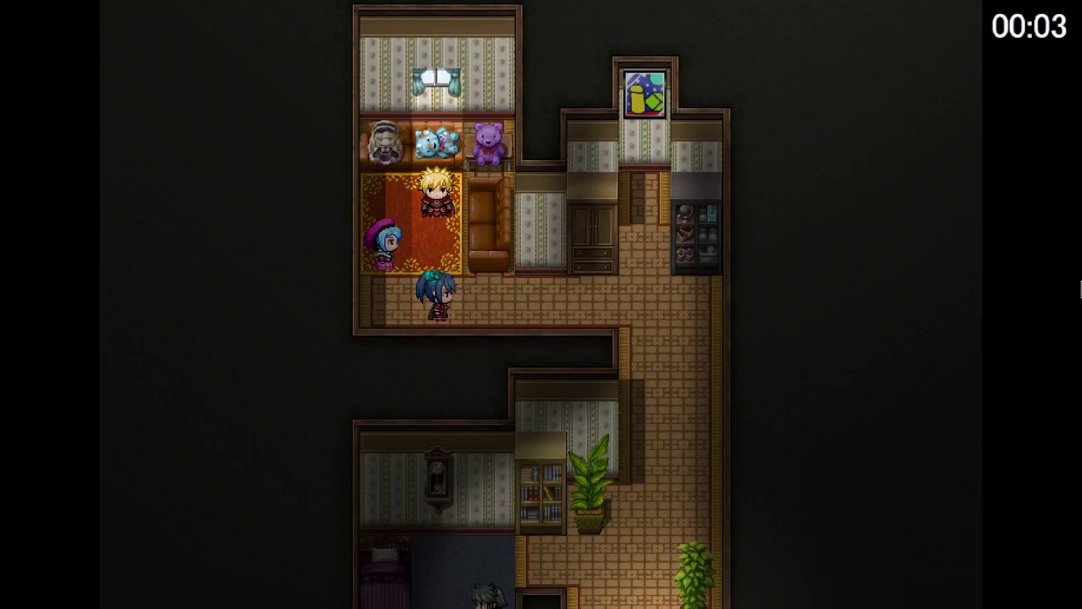
{"action": "key", "text": "Right"}
{"action": "key", "text": "Right"}
{"action": "key", "text": "Right"}
{"action": "key", "text": "Right"}
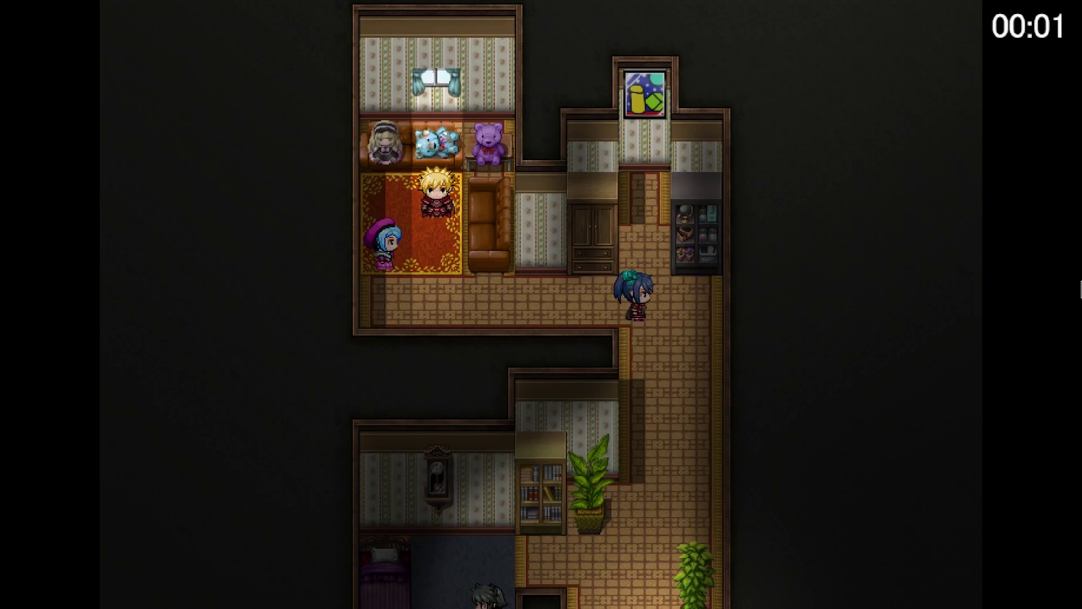
{"action": "key", "text": "Left"}
{"action": "key", "text": "Left"}
{"action": "key", "text": "Left"}
{"action": "key", "text": "Left"}
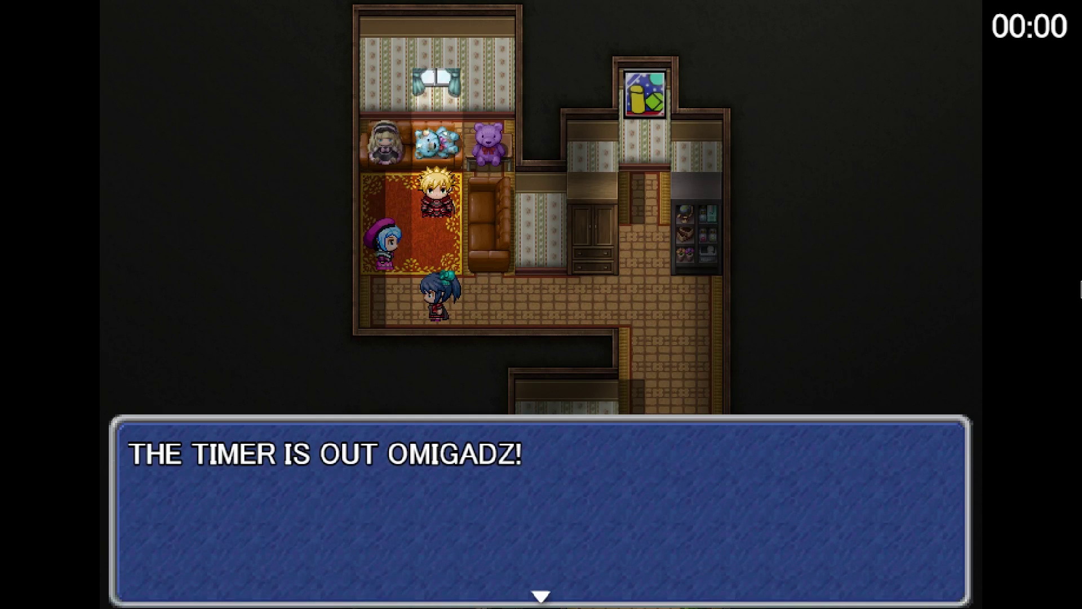
{"action": "key", "text": "Return"}
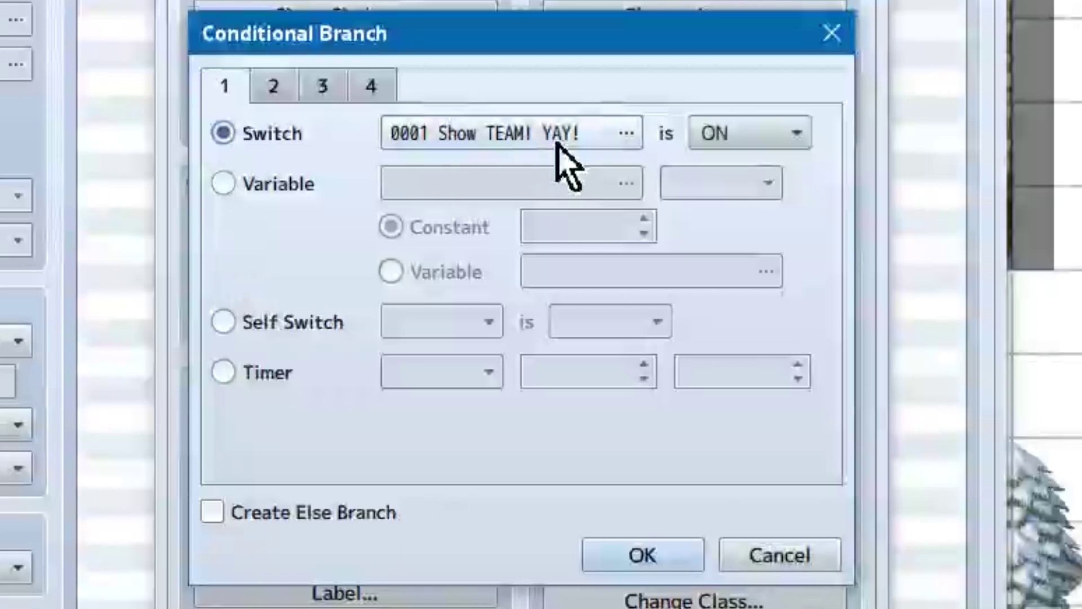
Keep the branch's switch condition unchanged at ON.
{"action": "left_click", "coordinate": [557, 142]}
{"action": "key", "text": "Escape"}
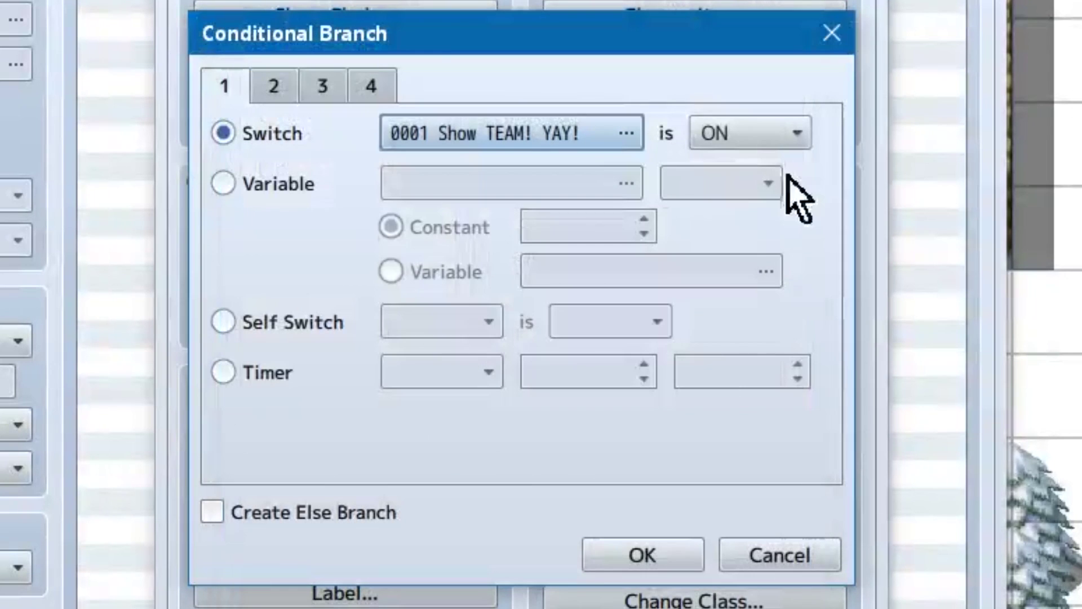
{"action": "left_click", "coordinate": [785, 133]}
{"action": "left_click", "coordinate": [783, 132]}
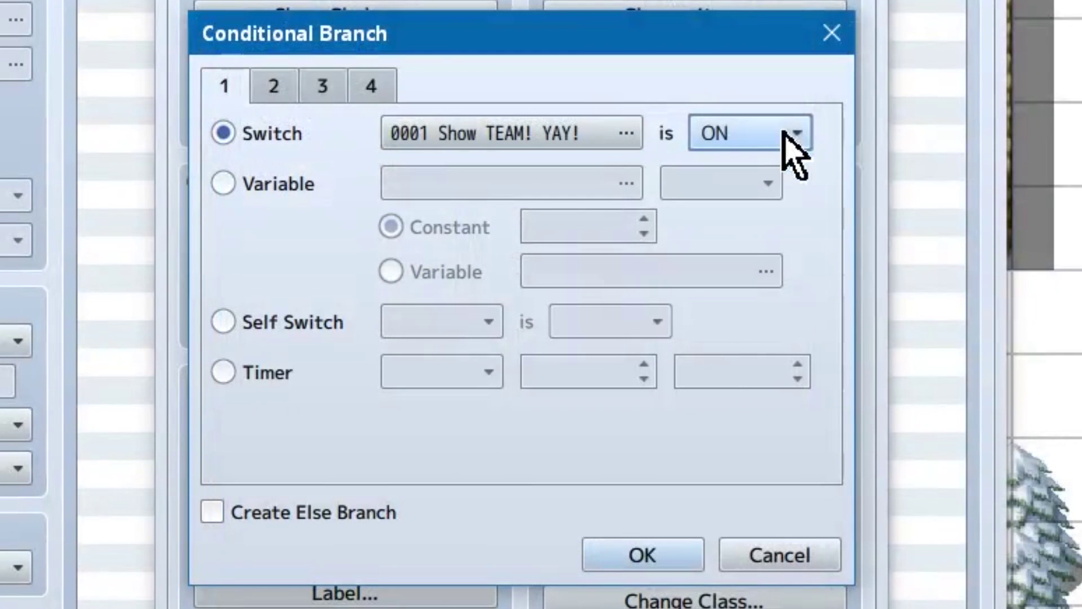
Try a variable condition: Plot equals, toggling Variable/Constant and setting Constant 0.
{"action": "left_click", "coordinate": [277, 186]}
{"action": "left_click", "coordinate": [757, 194]}
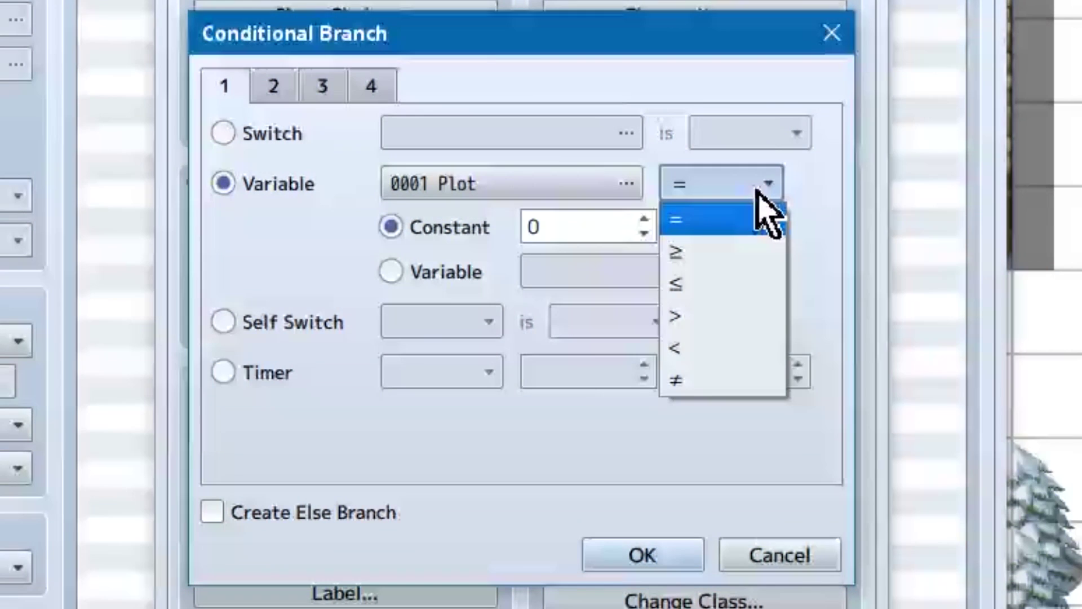
{"action": "left_click", "coordinate": [758, 193]}
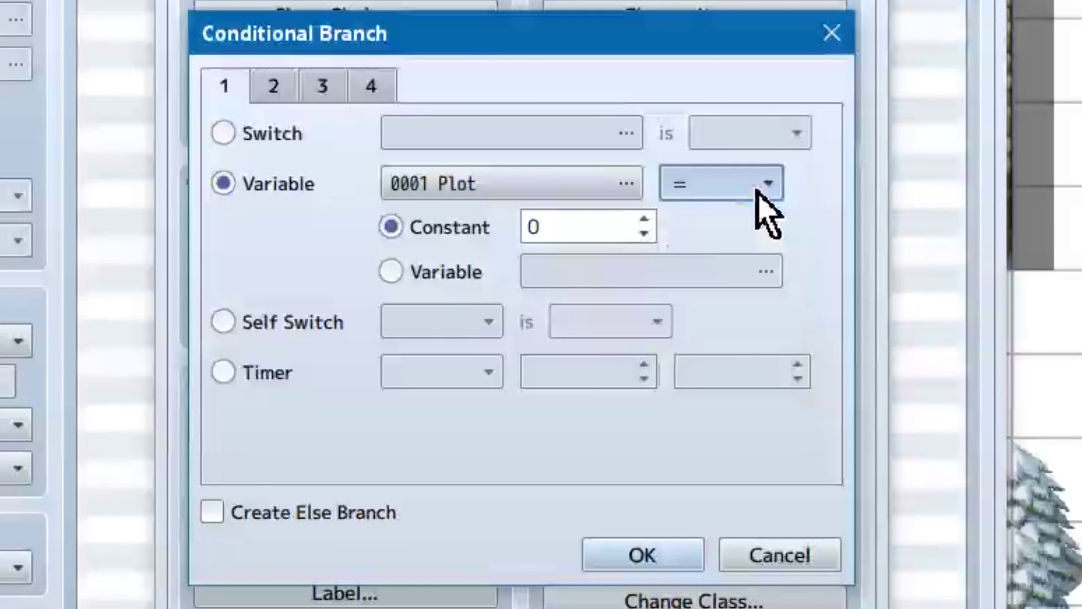
{"action": "left_click", "coordinate": [422, 274]}
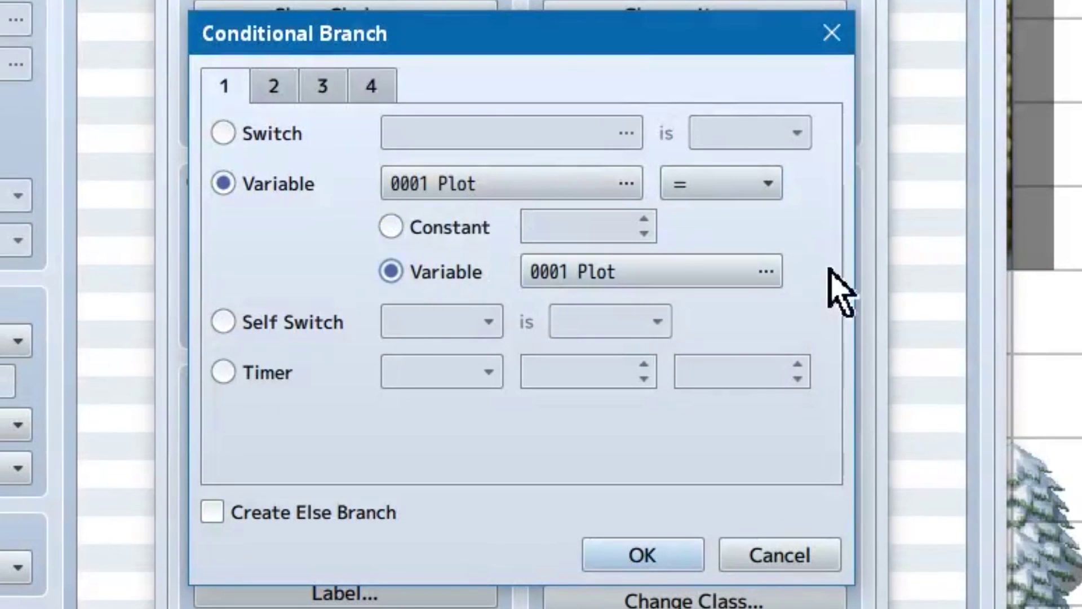
{"action": "left_click", "coordinate": [449, 218]}
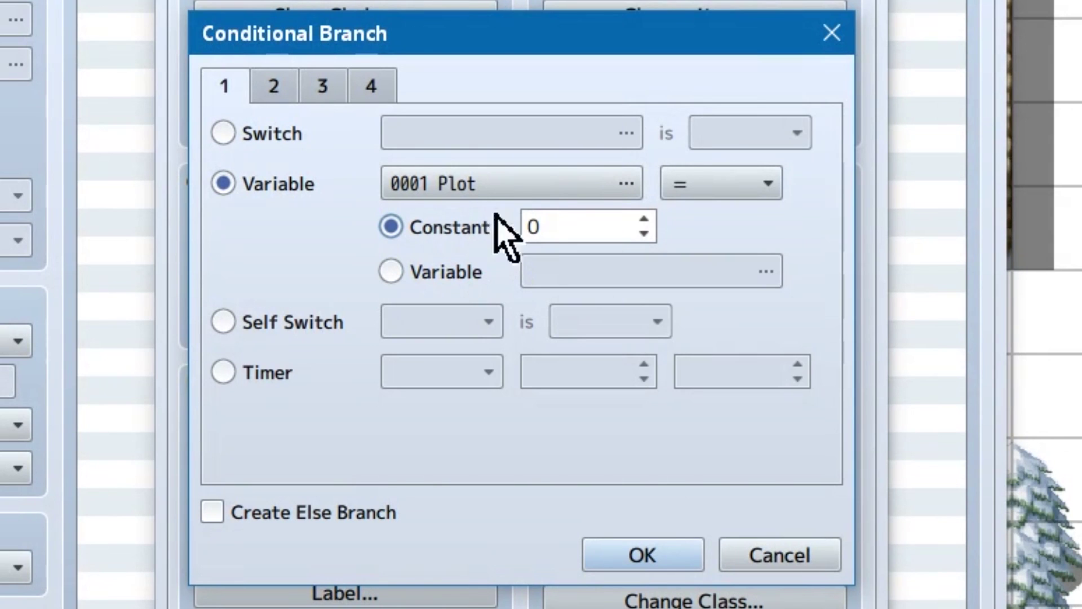
{"action": "double_click", "coordinate": [565, 226]}
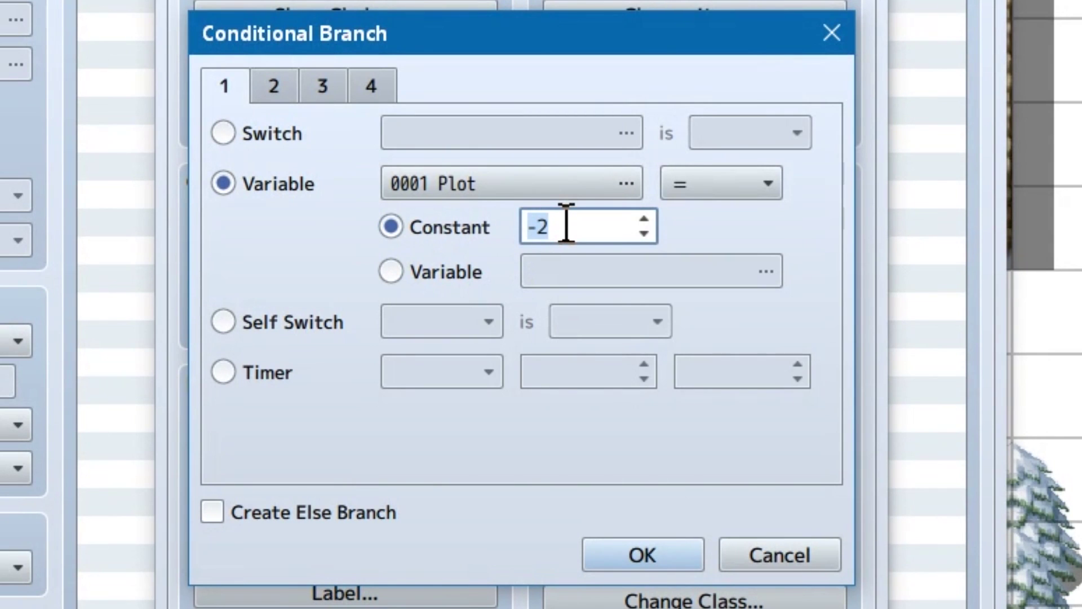
{"action": "scroll", "coordinate": [566, 224], "scroll_direction": "up", "scroll_amount": 6}
{"action": "scroll", "coordinate": [568, 226], "scroll_direction": "down", "scroll_amount": 1}
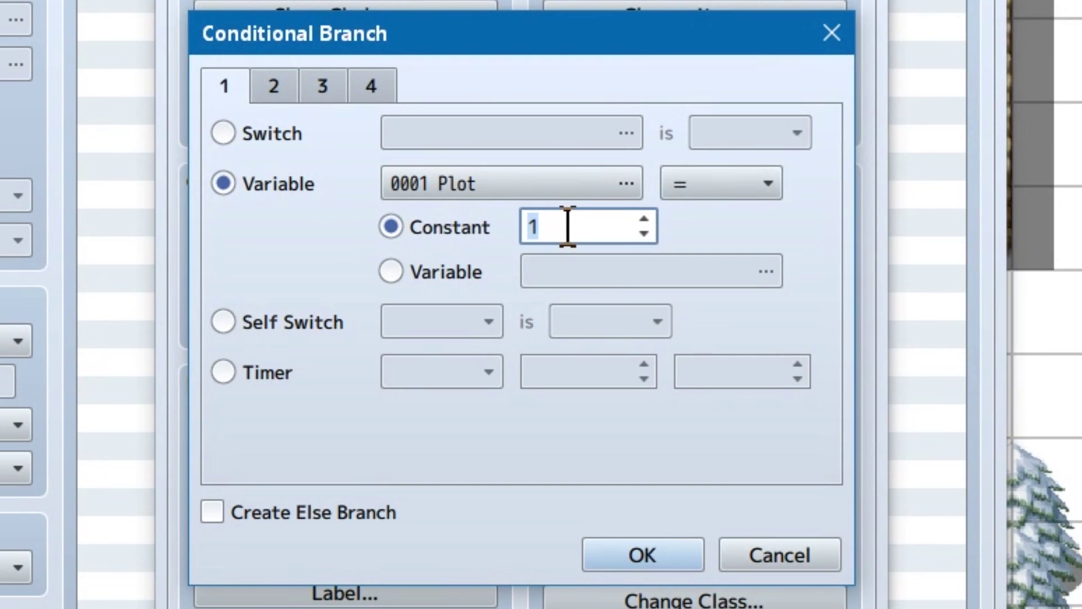
{"action": "scroll", "coordinate": [568, 226], "scroll_direction": "down", "scroll_amount": 1}
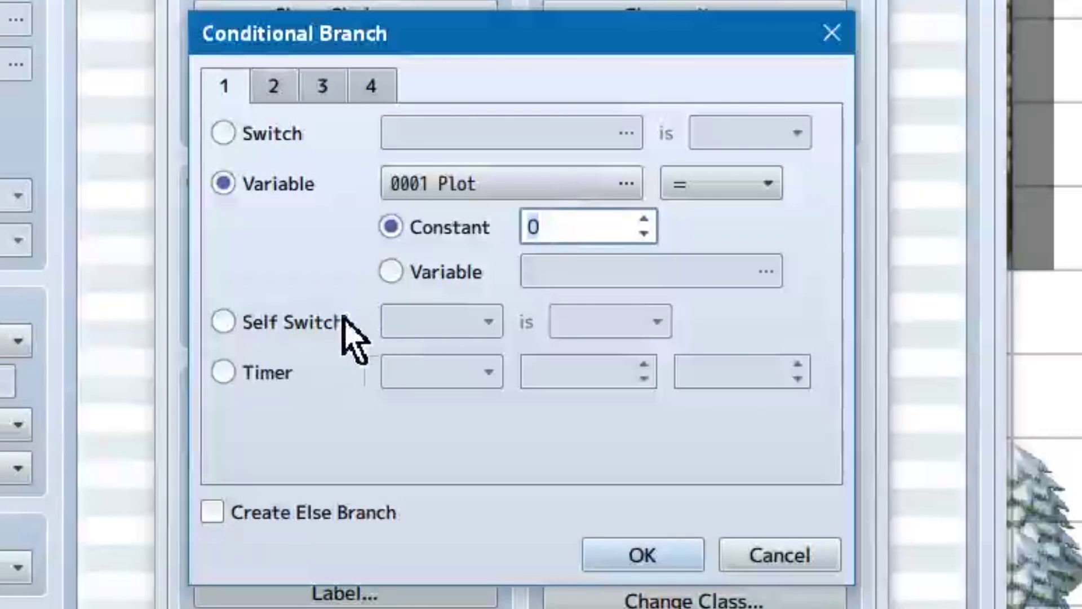
Try a Self Switch A is ON condition.
{"action": "left_click", "coordinate": [311, 323]}
{"action": "left_click", "coordinate": [450, 330]}
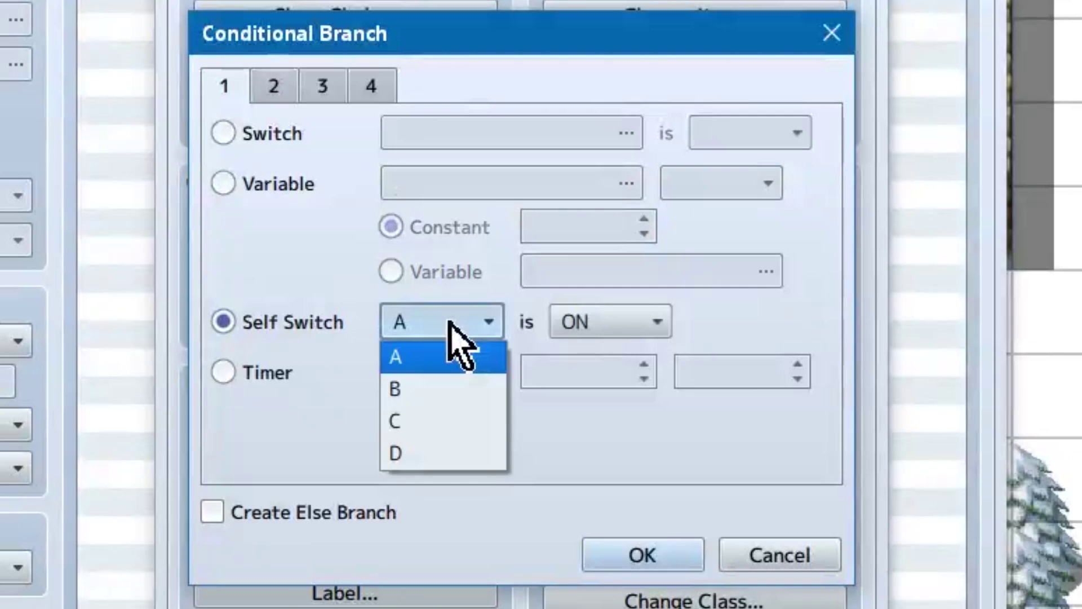
{"action": "left_click", "coordinate": [451, 329]}
{"action": "left_click", "coordinate": [617, 326]}
{"action": "left_click", "coordinate": [623, 334]}
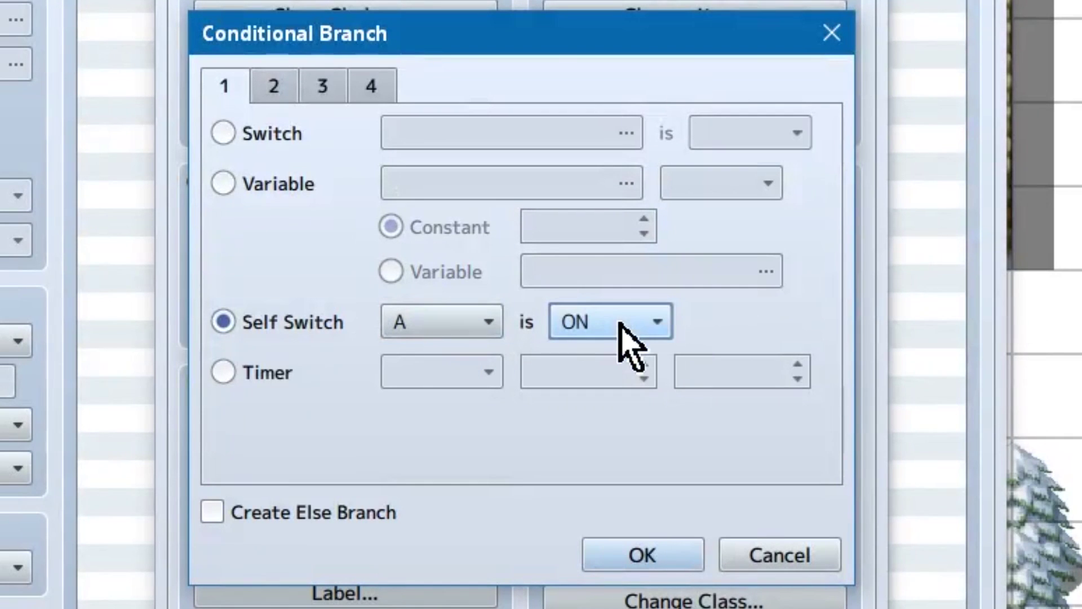
Try a Timer ≥ condition with its minutes and seconds values, then view actor conditions.
{"action": "left_click", "coordinate": [249, 373]}
{"action": "left_click", "coordinate": [489, 395]}
{"action": "left_click", "coordinate": [487, 410]}
{"action": "left_click", "coordinate": [595, 386]}
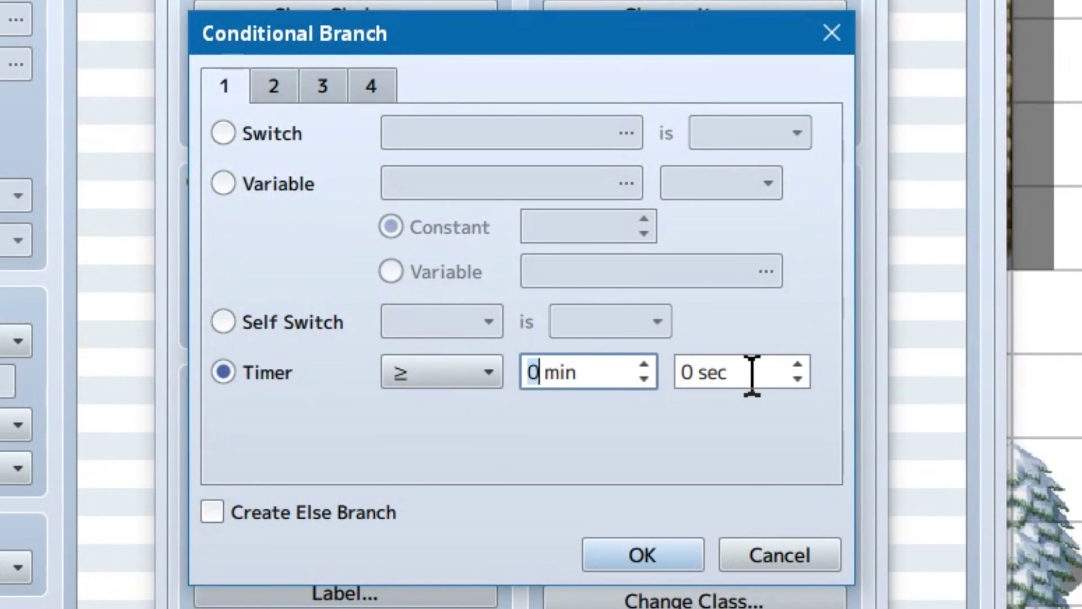
{"action": "left_click", "coordinate": [760, 375]}
{"action": "left_click", "coordinate": [274, 86]}
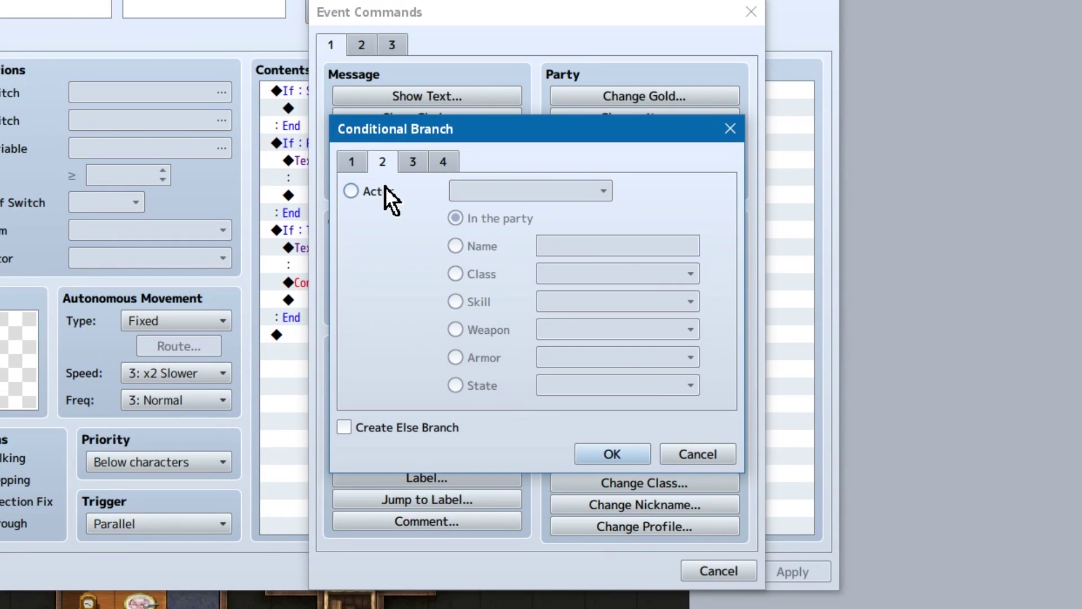
Make the condition check actor Akira, trying and then clearing the Name option.
{"action": "left_click", "coordinate": [382, 193]}
{"action": "left_click", "coordinate": [577, 193]}
{"action": "left_click", "coordinate": [578, 192]}
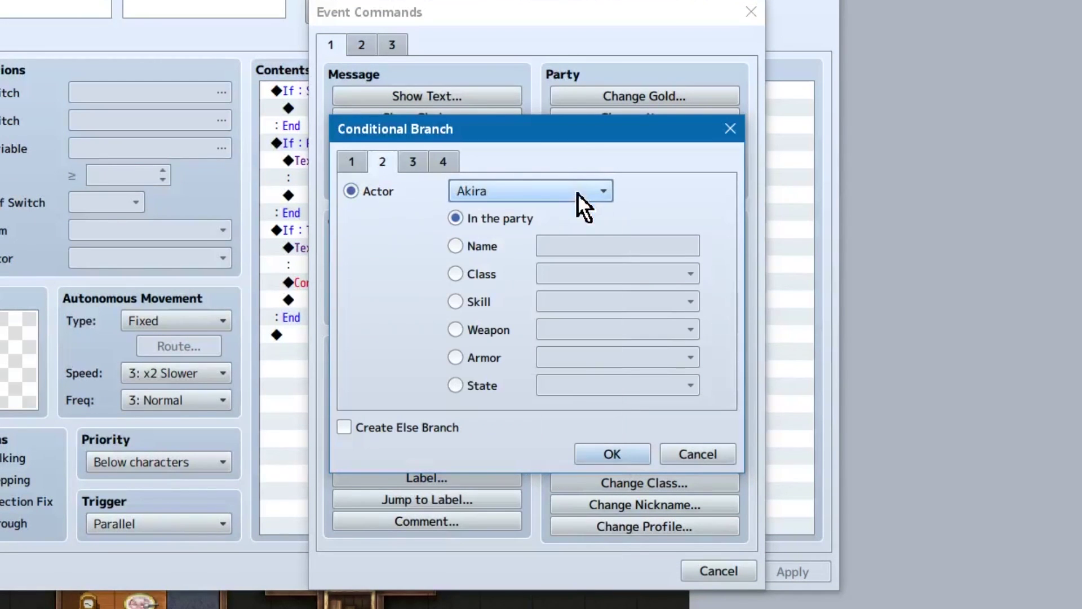
{"action": "left_click", "coordinate": [485, 245]}
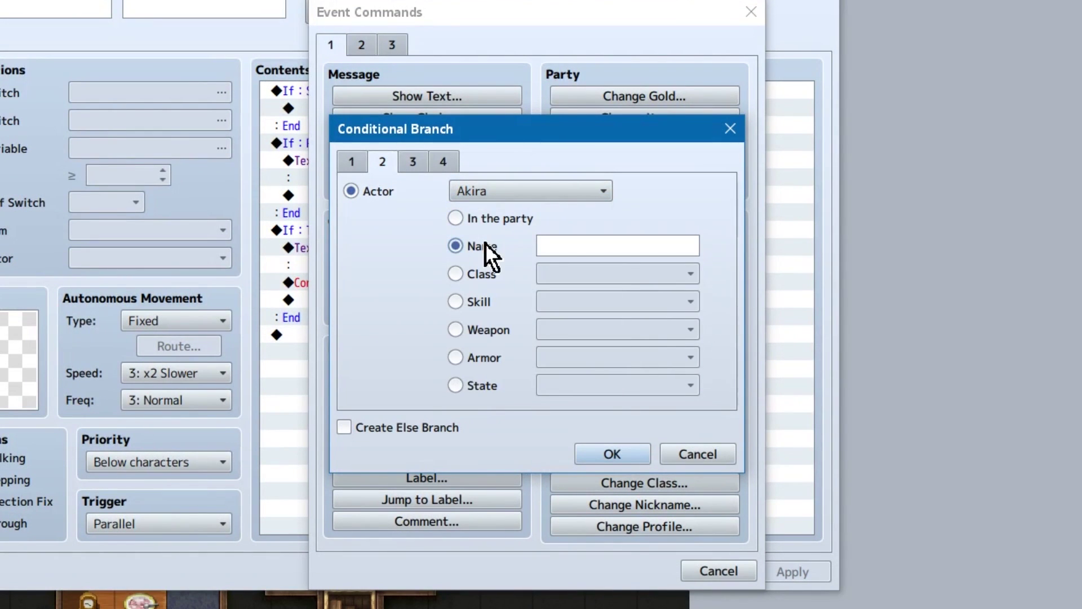
{"action": "left_click", "coordinate": [575, 246]}
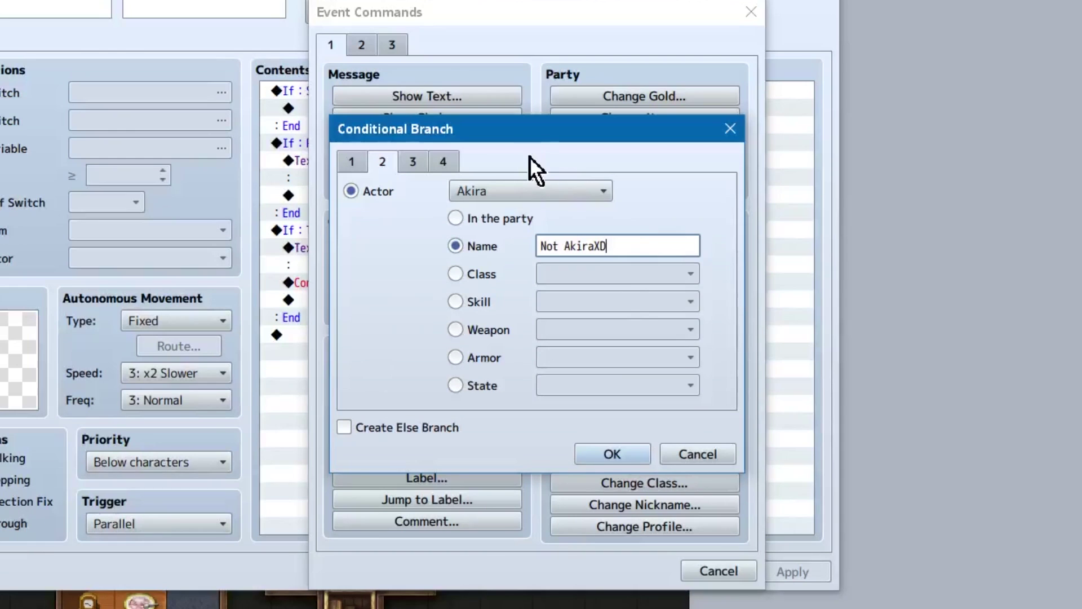
{"action": "key", "text": "ctrl+a"}
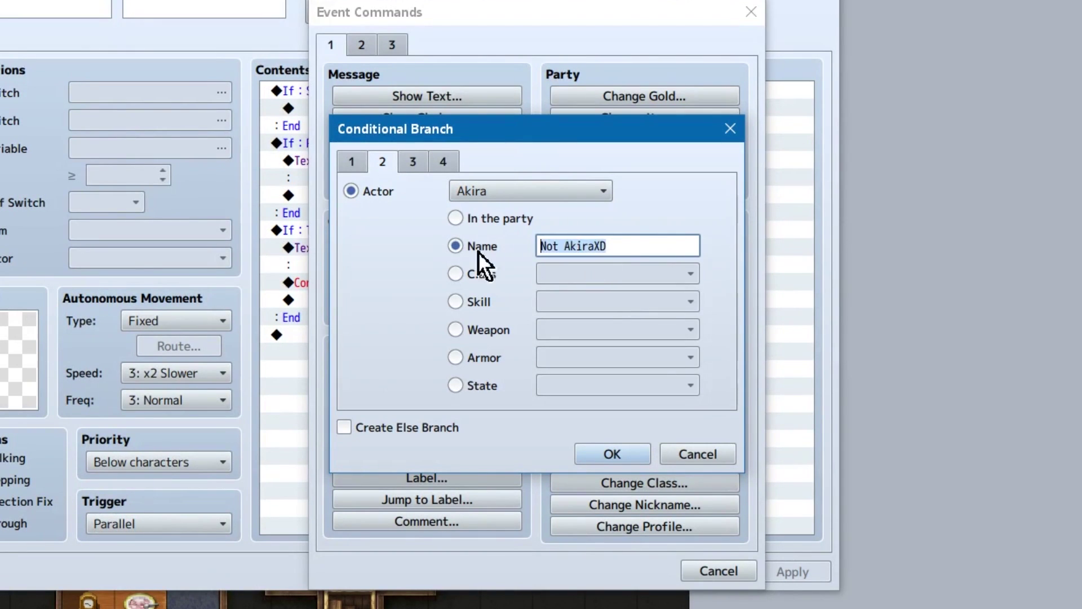
{"action": "key", "text": "BackSpace"}
Try Class Hero and Skill, then choose State Knockout and tick Create Else Branch.
{"action": "left_click", "coordinate": [465, 278]}
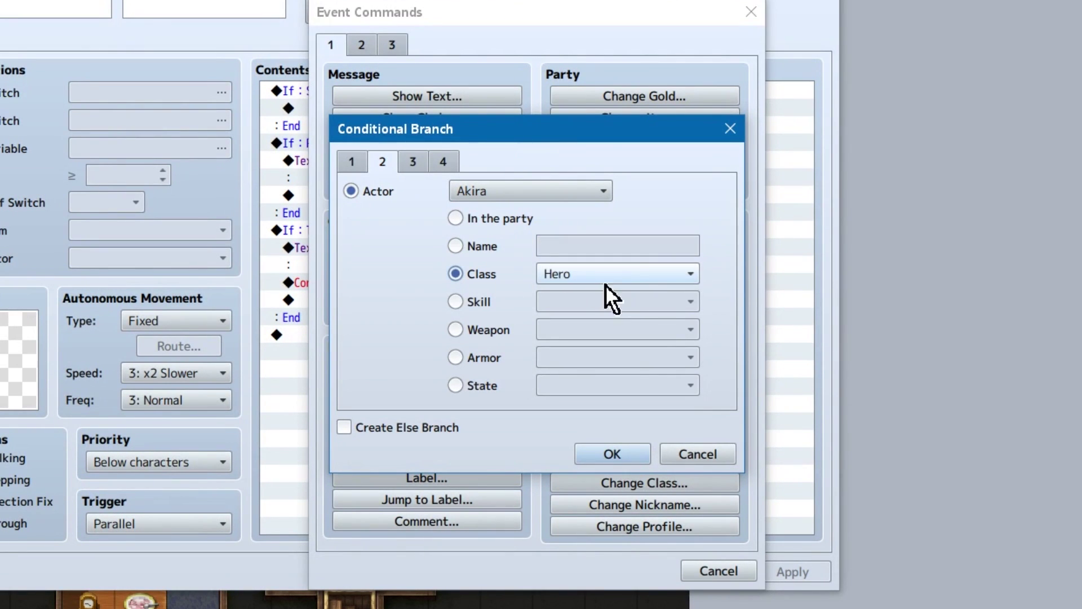
{"action": "left_click", "coordinate": [642, 266]}
{"action": "left_click", "coordinate": [500, 309]}
{"action": "left_click", "coordinate": [500, 309]}
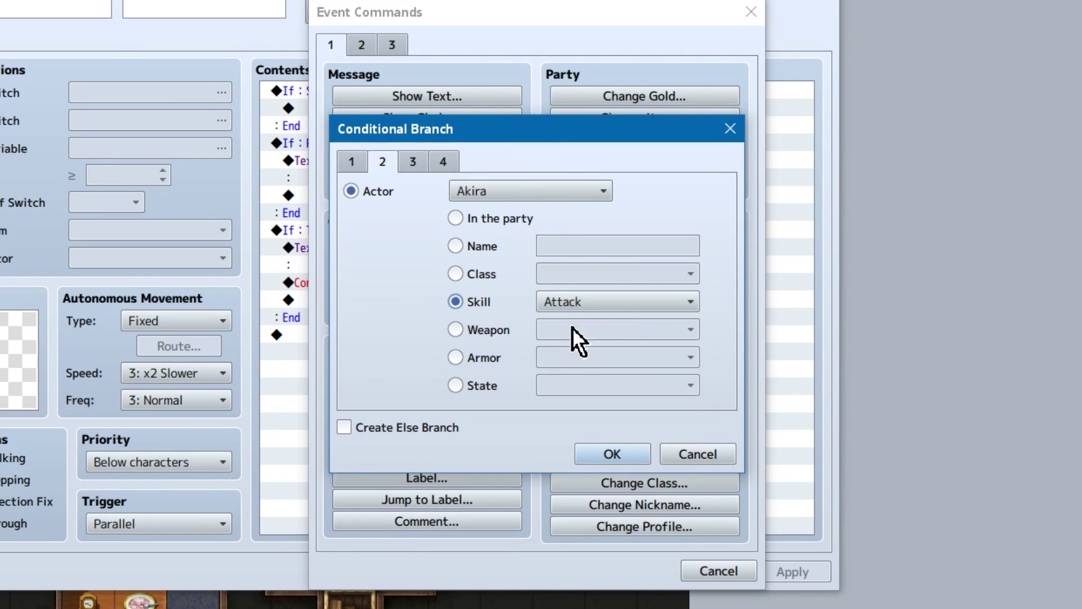
{"action": "left_click", "coordinate": [639, 304]}
{"action": "scroll", "coordinate": [648, 310], "scroll_direction": "down", "scroll_amount": 5}
{"action": "left_click", "coordinate": [456, 386]}
{"action": "left_click", "coordinate": [398, 429]}
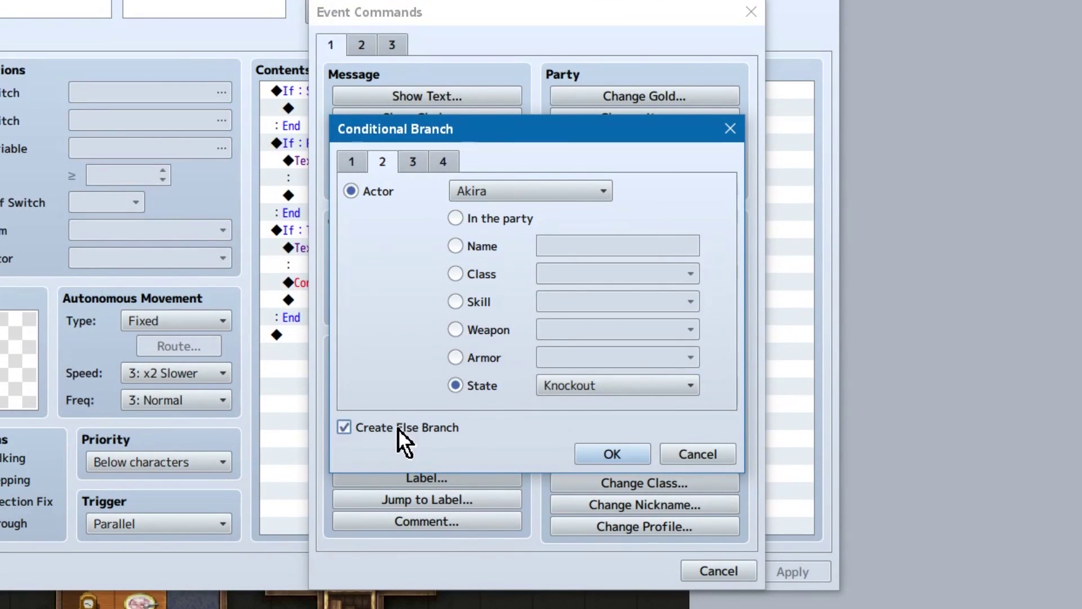
{"action": "left_click", "coordinate": [399, 428]}
Untick the else branch and set an Enemy #1 is in State Knockout condition.
{"action": "left_click", "coordinate": [398, 429]}
{"action": "left_click", "coordinate": [398, 429]}
{"action": "left_click", "coordinate": [413, 161]}
{"action": "left_click", "coordinate": [384, 194]}
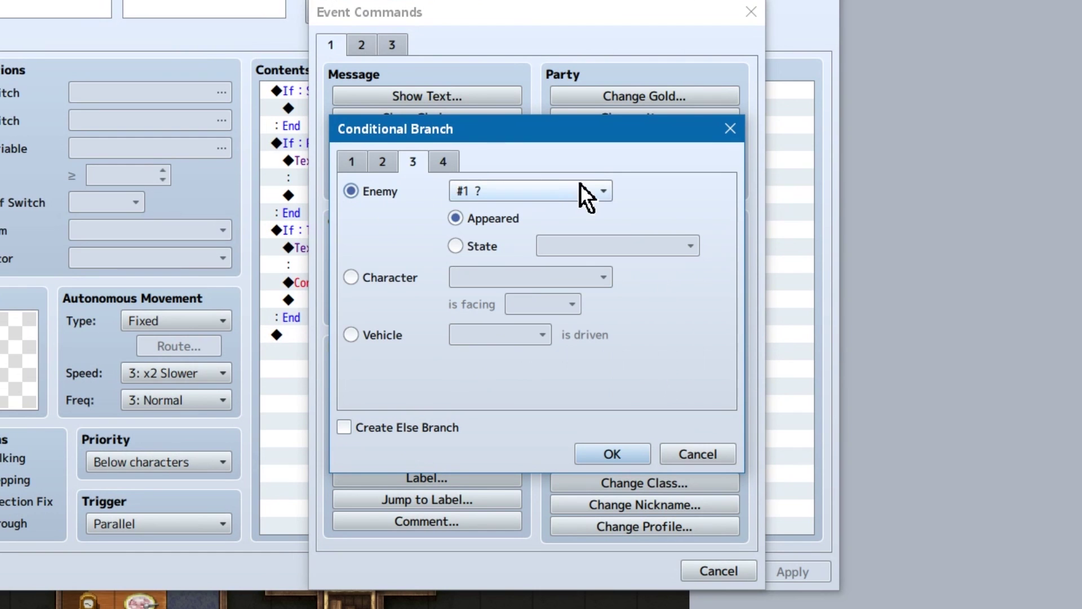
{"action": "left_click", "coordinate": [495, 249]}
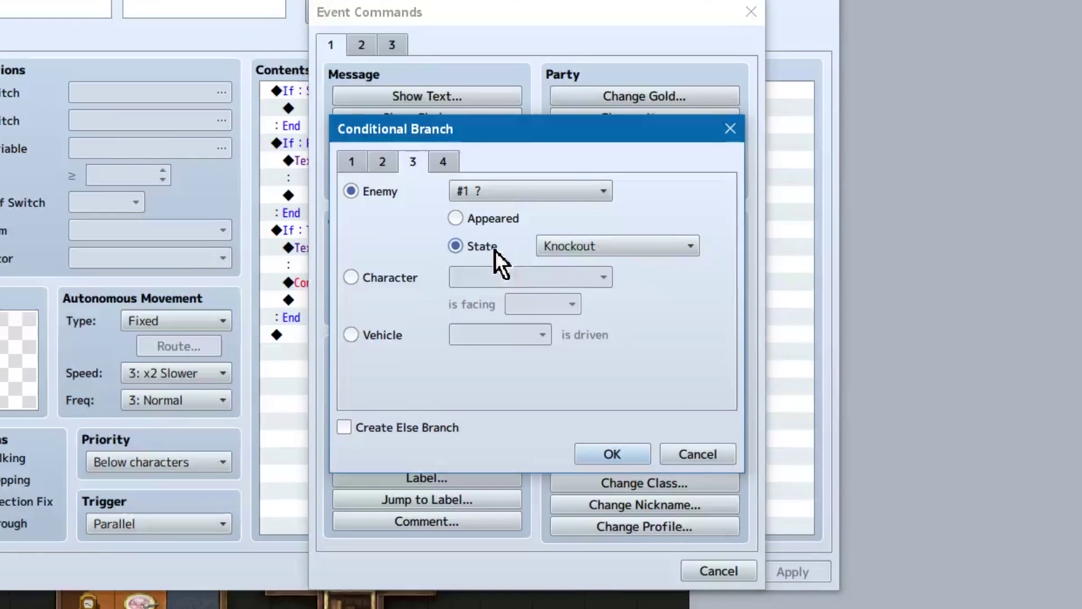
{"action": "left_click", "coordinate": [618, 253]}
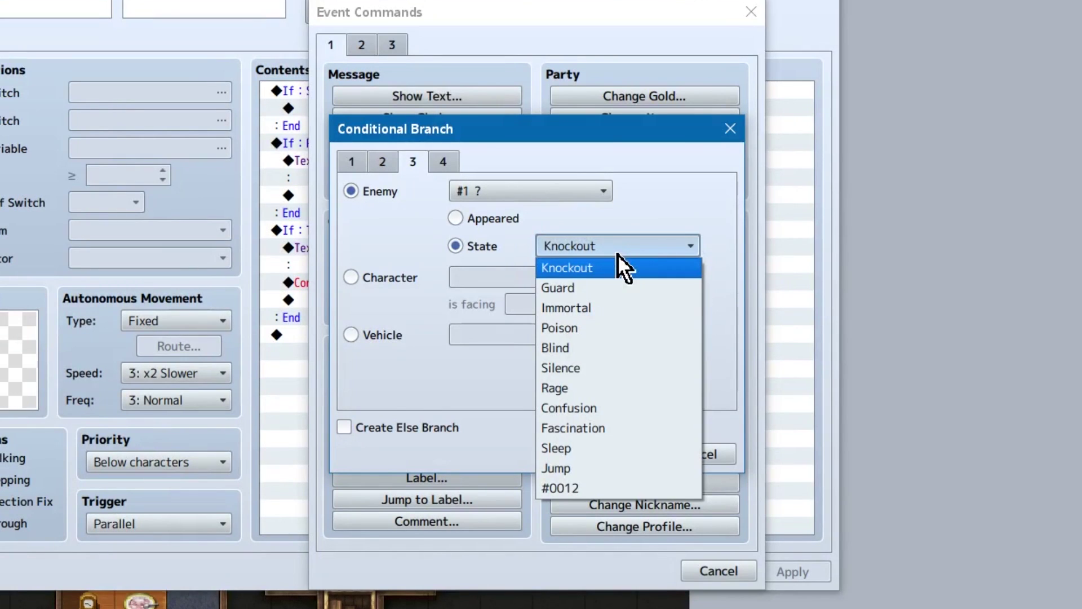
{"action": "left_click", "coordinate": [618, 255]}
Try Character Player facing Down, then the Vehicle condition with its vehicle list.
{"action": "left_click", "coordinate": [390, 277]}
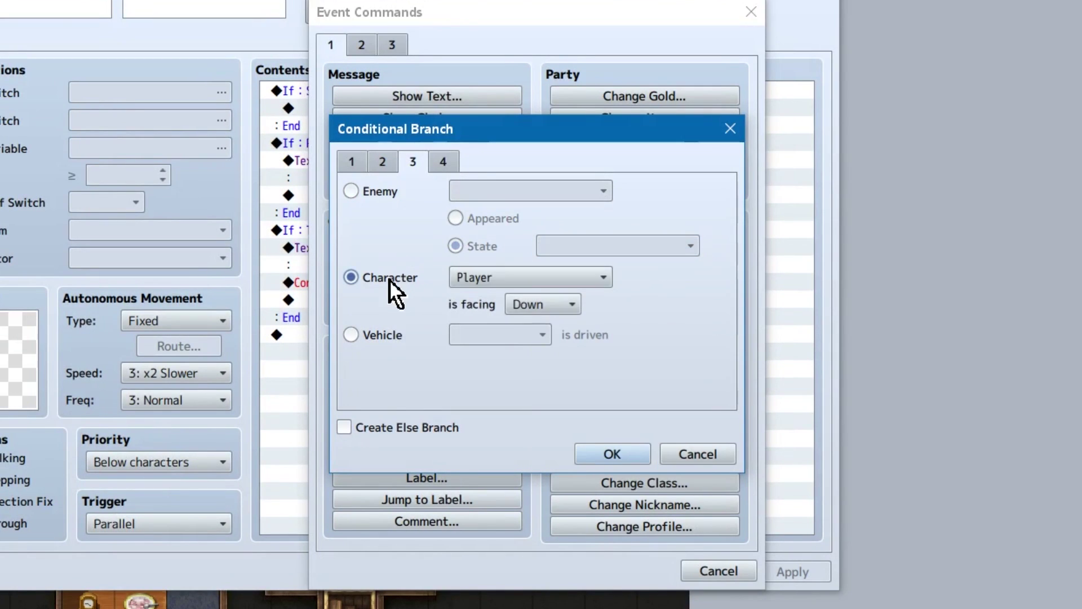
{"action": "left_click", "coordinate": [578, 277]}
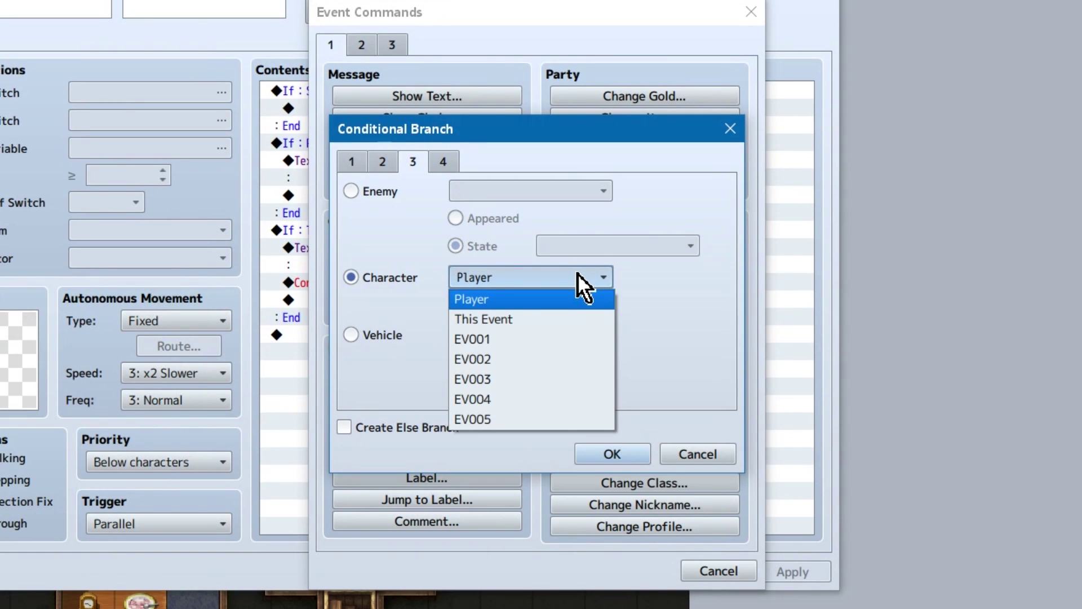
{"action": "left_click", "coordinate": [590, 292]}
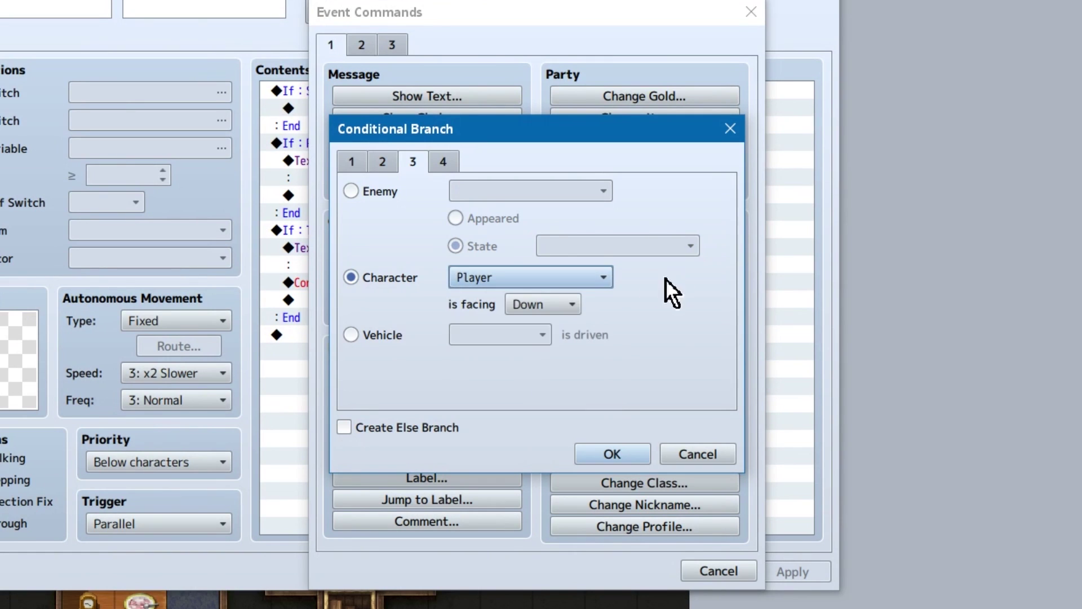
{"action": "left_click", "coordinate": [571, 304]}
{"action": "left_click", "coordinate": [569, 299]}
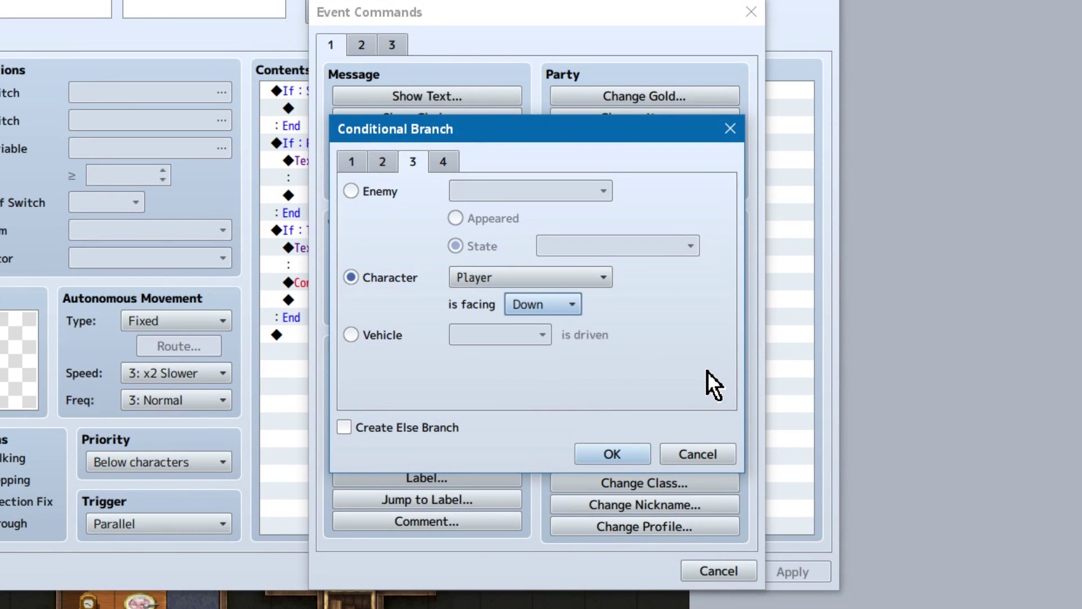
{"action": "left_click", "coordinate": [351, 335]}
{"action": "left_click", "coordinate": [515, 335]}
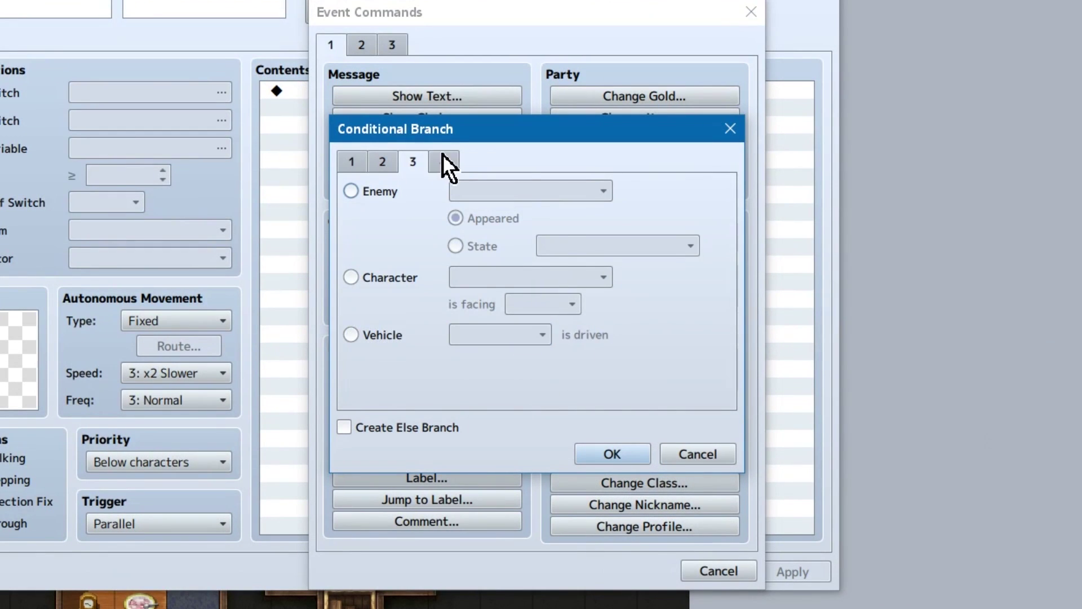
Try the Gold comparison and Item conditions on tab 4.
{"action": "left_click", "coordinate": [443, 162]}
{"action": "left_click", "coordinate": [368, 192]}
{"action": "left_click", "coordinate": [517, 190]}
{"action": "left_click", "coordinate": [507, 207]}
{"action": "left_click", "coordinate": [375, 222]}
{"action": "left_click", "coordinate": [515, 224]}
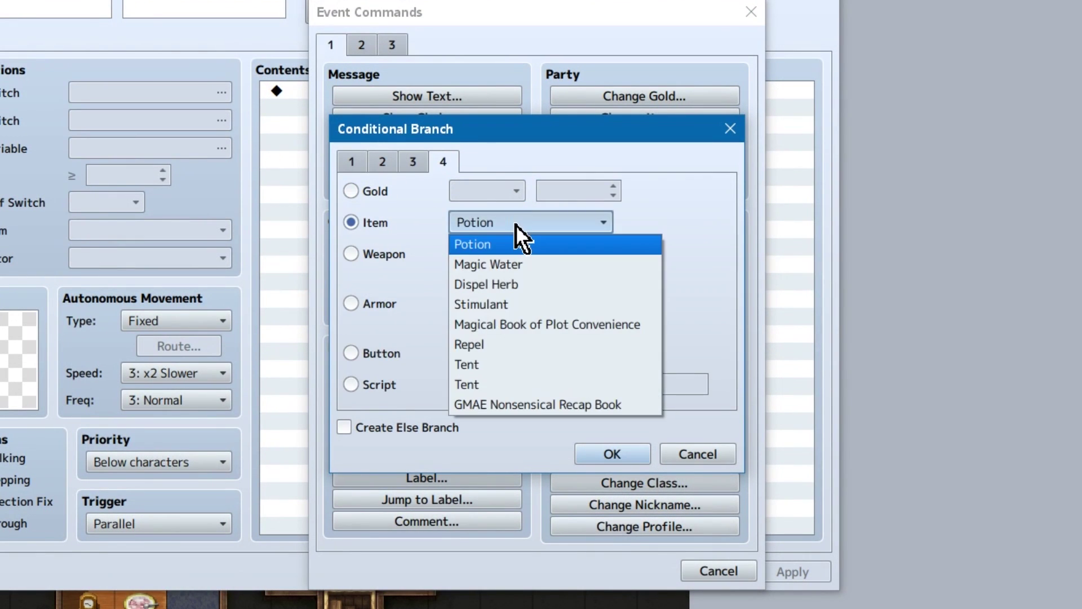
Try Weapon Copper Sword, toggling Include Equipment, then the Armor condition.
{"action": "left_click", "coordinate": [375, 255]}
{"action": "left_click", "coordinate": [530, 253]}
{"action": "left_click", "coordinate": [657, 334]}
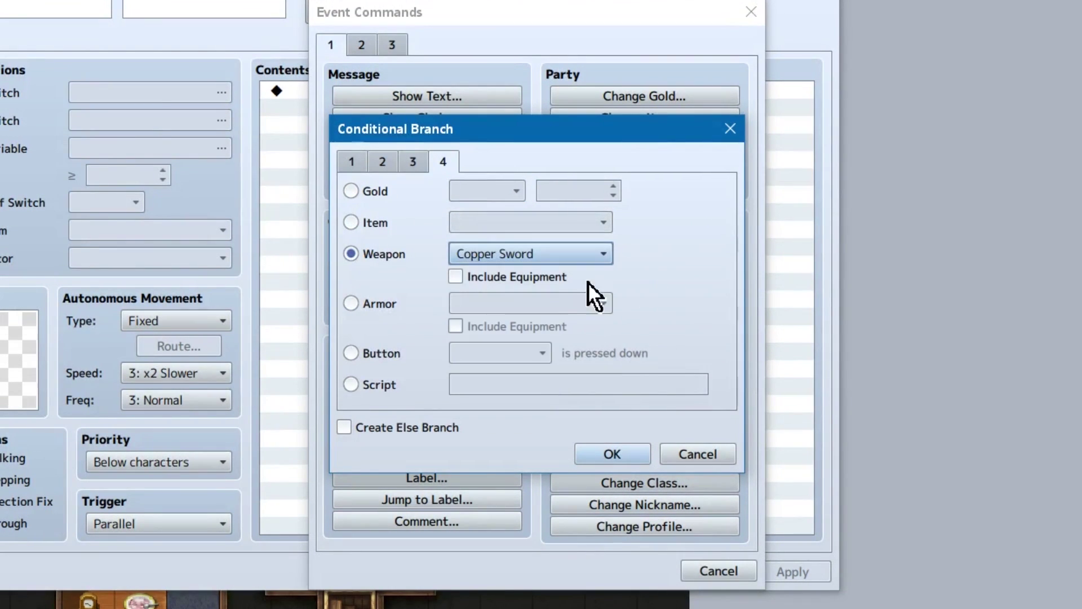
{"action": "left_click", "coordinate": [545, 280]}
{"action": "left_click", "coordinate": [545, 280]}
{"action": "left_click", "coordinate": [548, 304]}
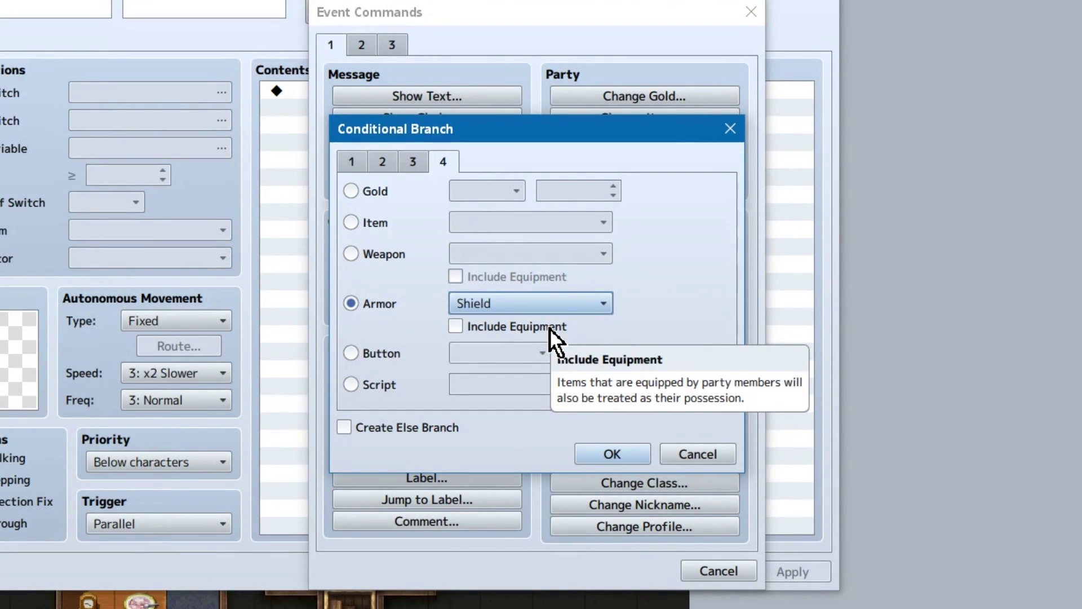
Try Button and Script conditions, cancel the branch, and add a Loop instead.
{"action": "left_click", "coordinate": [377, 358]}
{"action": "left_click", "coordinate": [519, 345]}
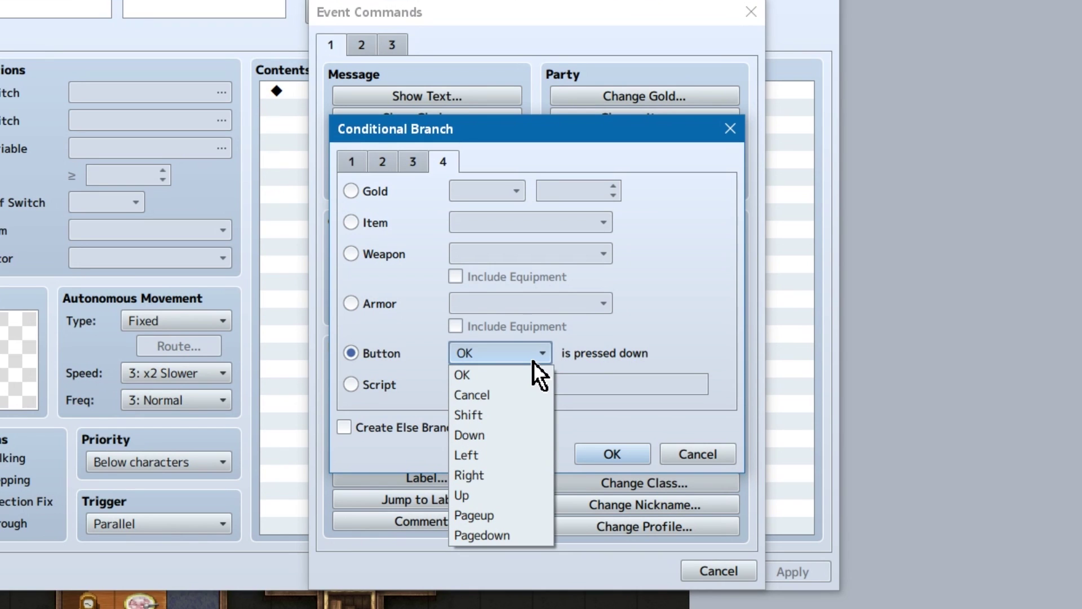
{"action": "left_click", "coordinate": [477, 389]}
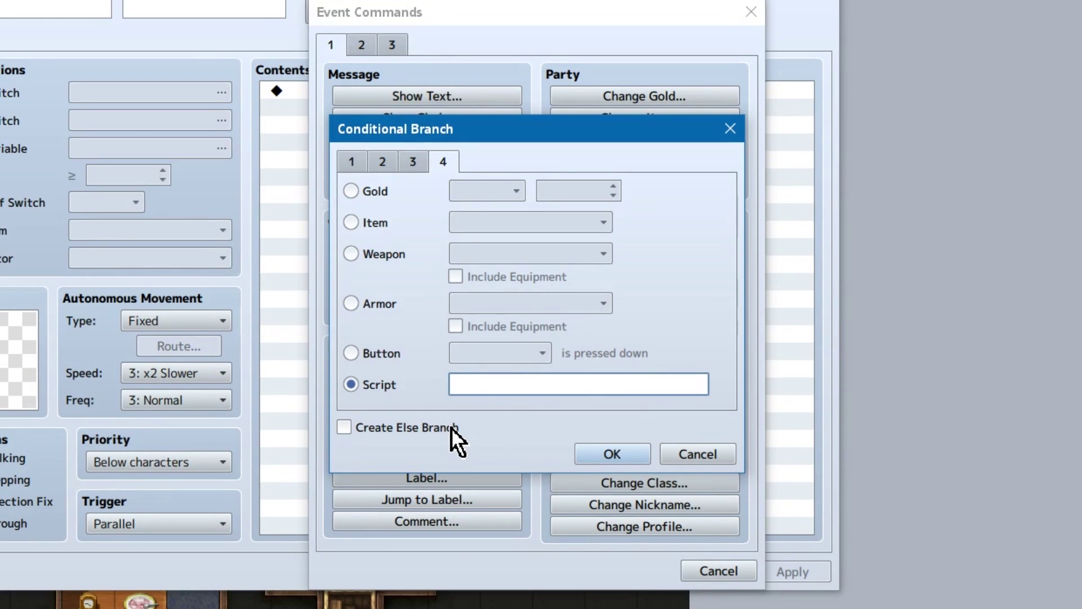
{"action": "left_click", "coordinate": [699, 454]}
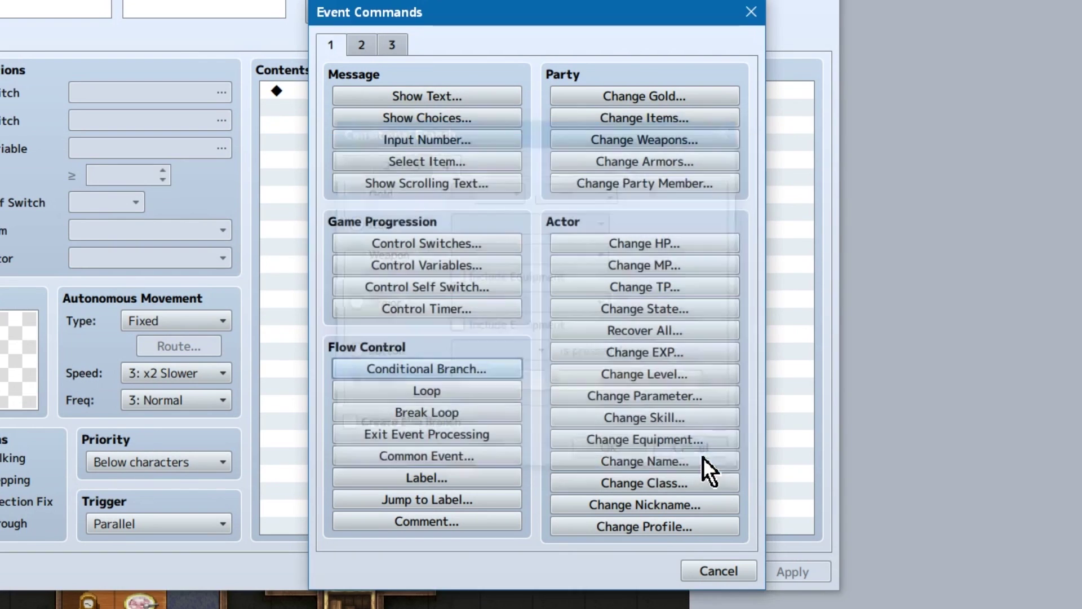
{"action": "left_click", "coordinate": [503, 387]}
Add a Break Loop command under When Ok! inside the loop.
{"action": "left_click", "coordinate": [427, 91]}
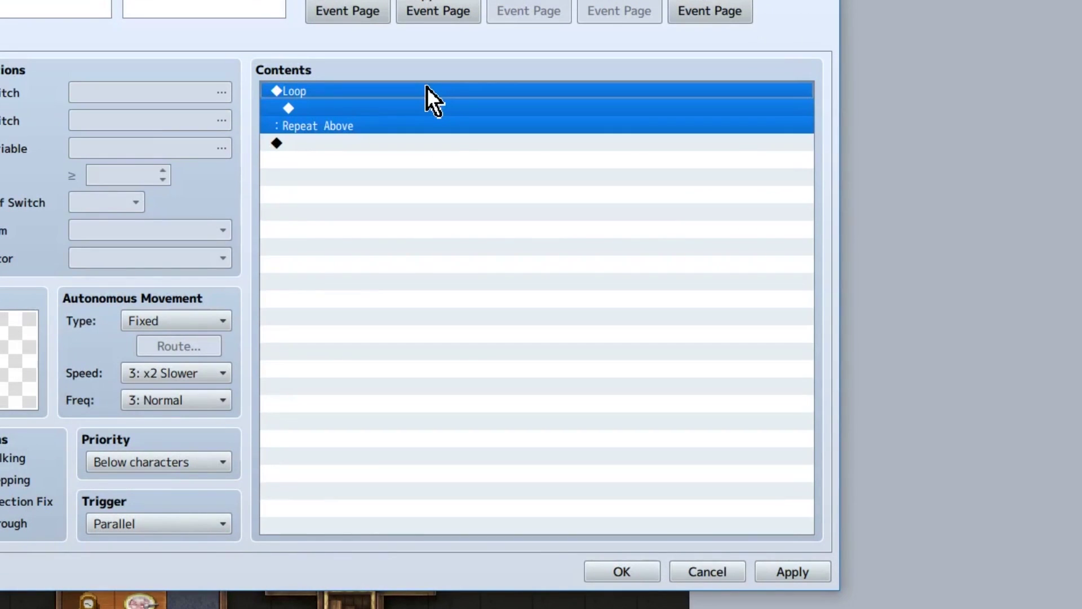
{"action": "left_click", "coordinate": [412, 113]}
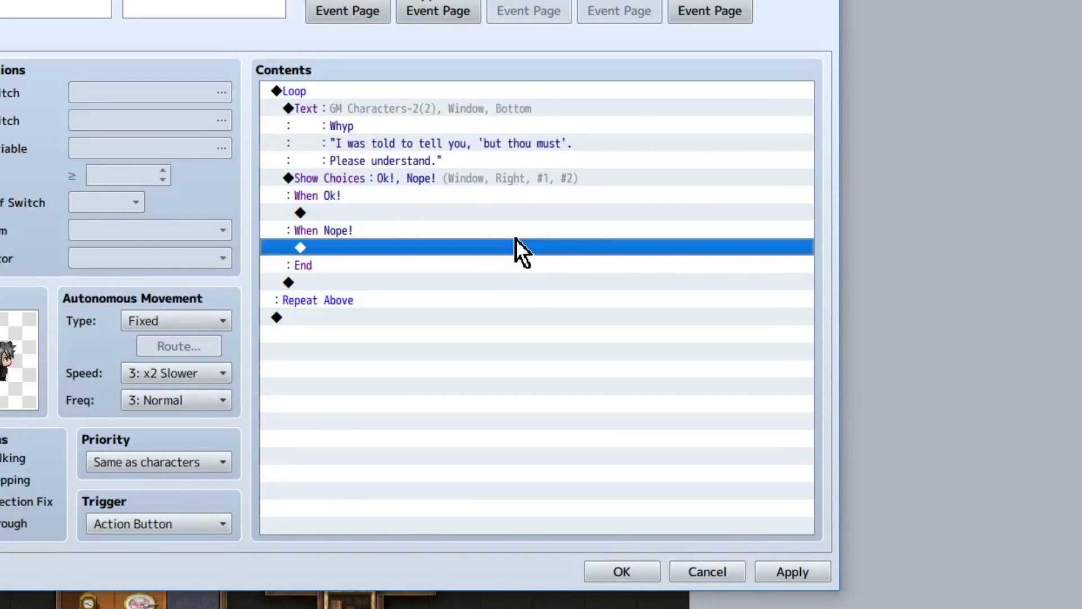
{"action": "double_click", "coordinate": [517, 247]}
{"action": "left_click", "coordinate": [427, 412]}
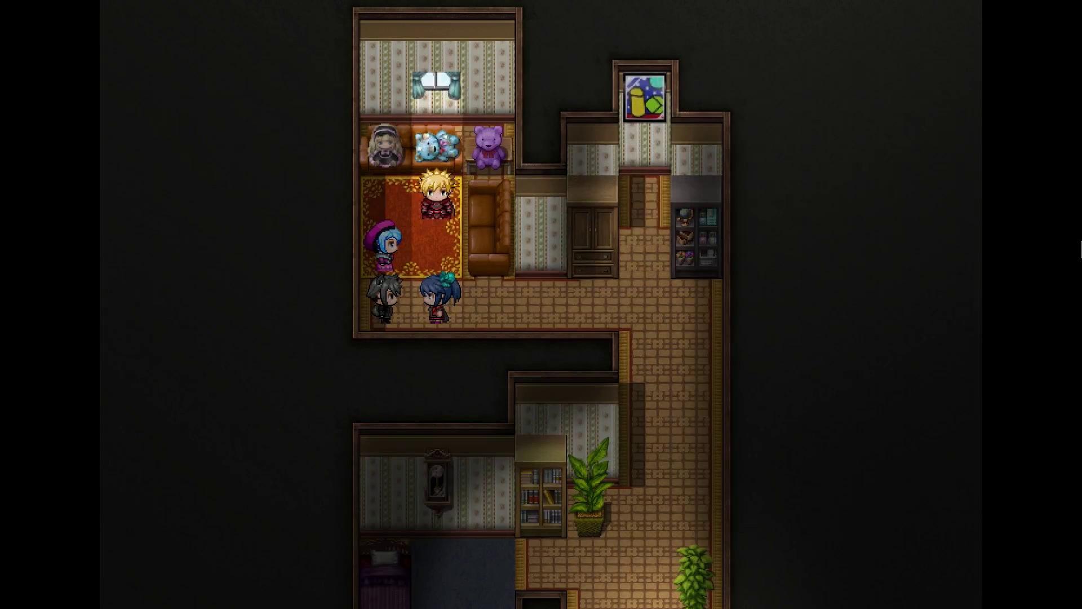
Playtest, answering Nope! to repeat the dialogue, then Ok! so the character walks away.
{"action": "key", "text": "Return"}
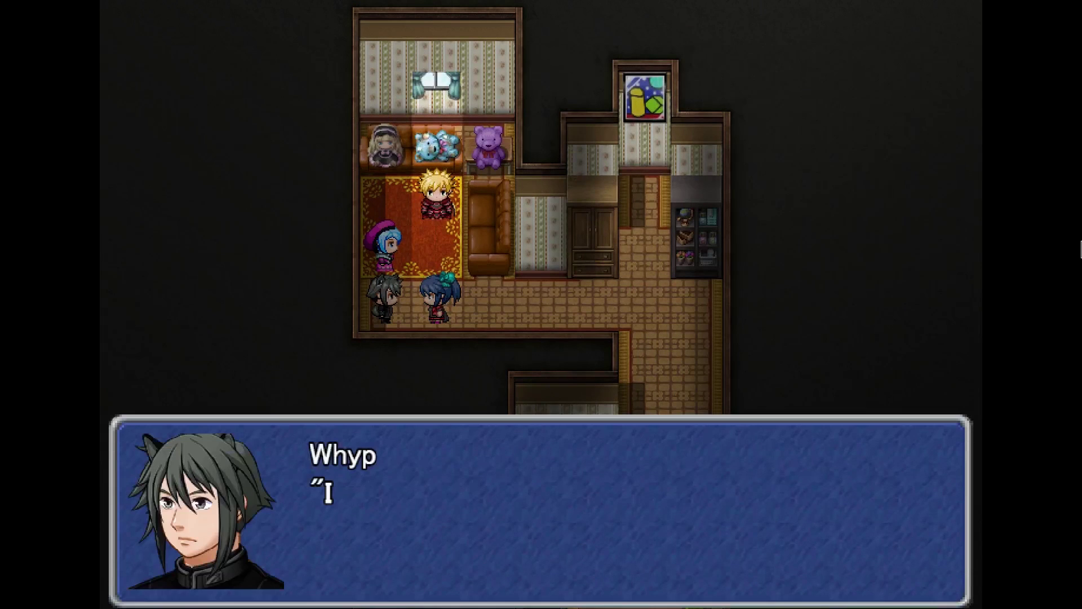
{"action": "key", "text": "Down"}
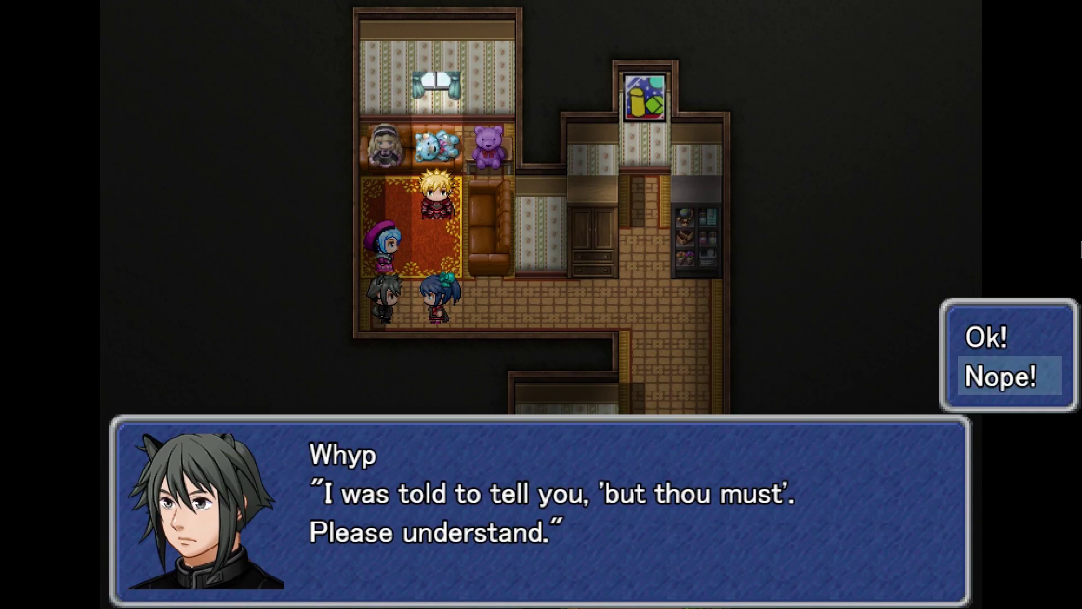
{"action": "key", "text": "Return"}
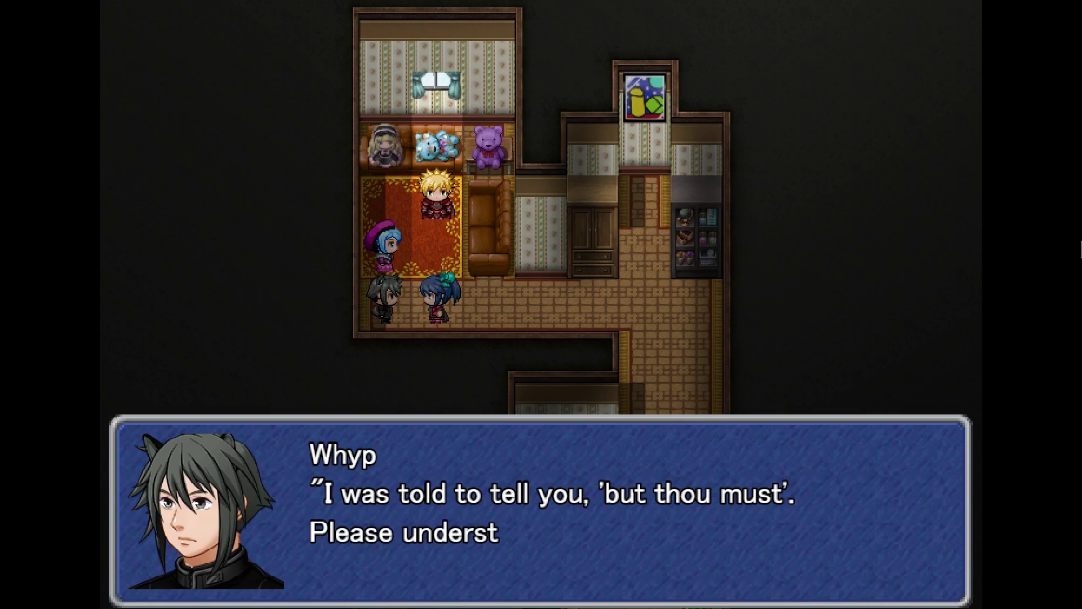
{"action": "key", "text": "Return"}
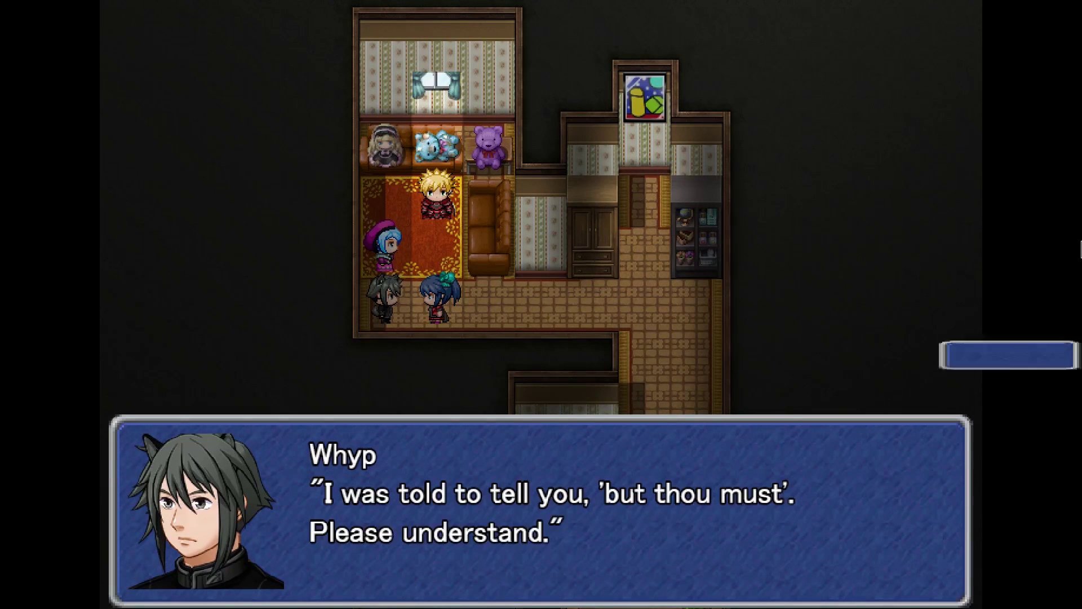
{"action": "key", "text": "Return"}
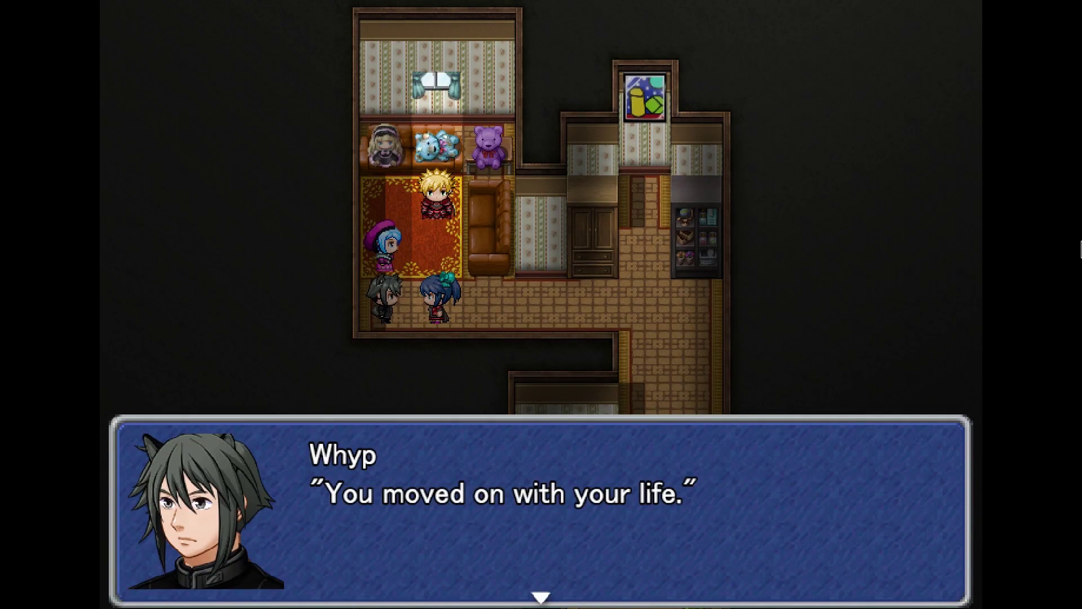
{"action": "key", "text": "Return"}
{"action": "key", "text": "Right"}
{"action": "key", "text": "Down"}
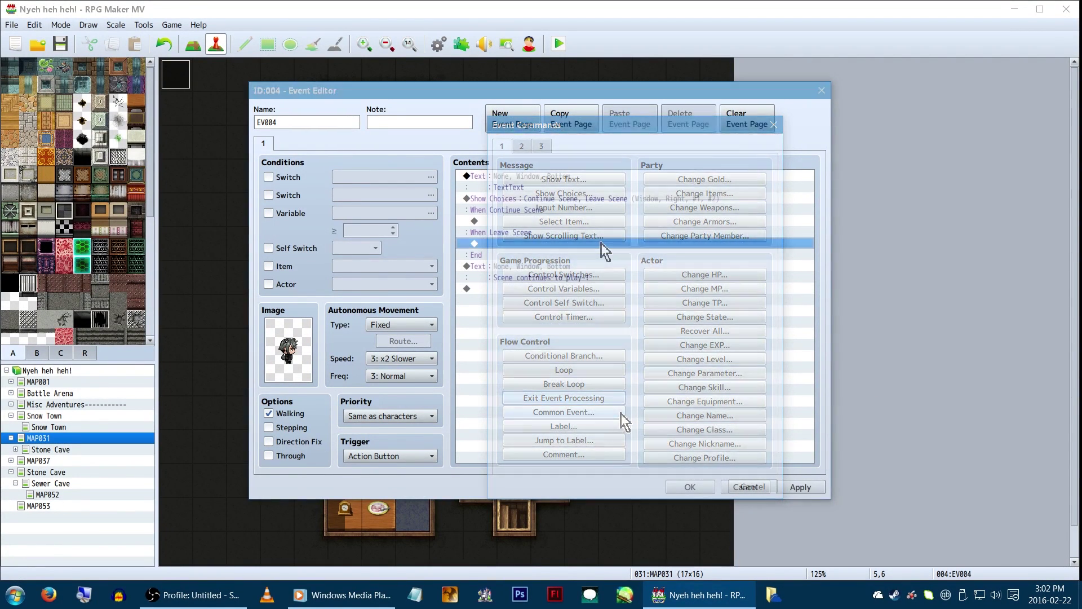
Add Exit Event Processing under When Leave Scene and playtest both choices.
{"action": "double_click", "coordinate": [600, 243]}
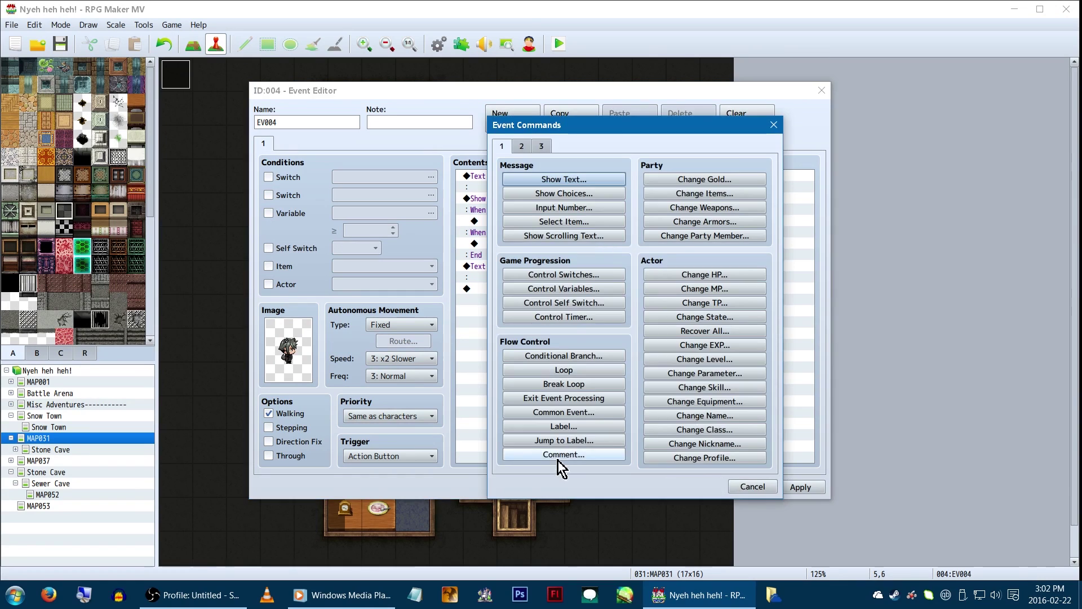
{"action": "left_click", "coordinate": [603, 403]}
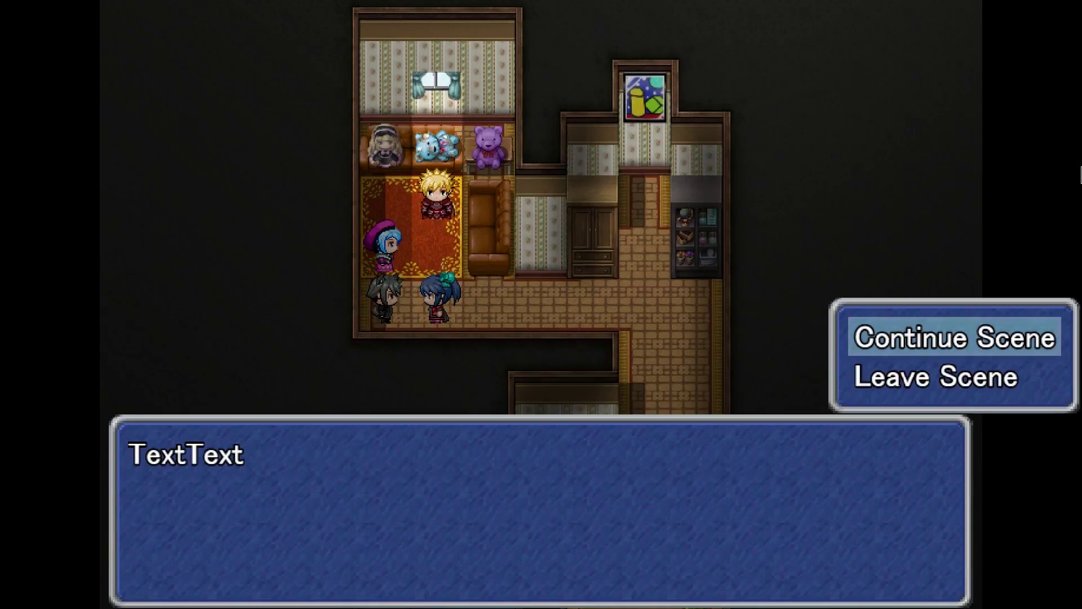
{"action": "key", "text": "Return"}
{"action": "key", "text": "Return"}
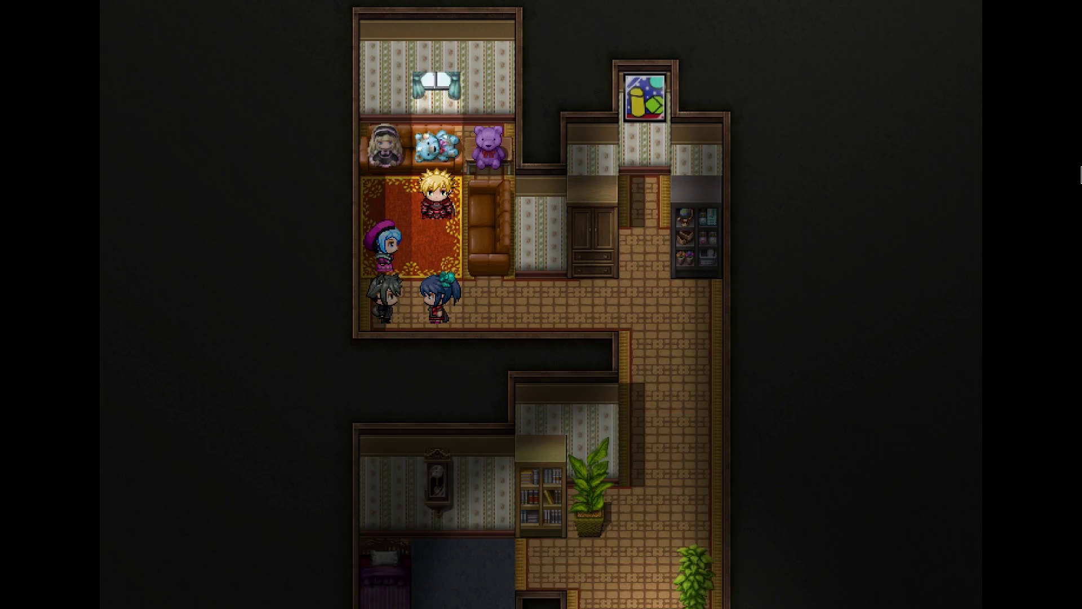
{"action": "key", "text": "Down"}
{"action": "key", "text": "Return"}
{"action": "key", "text": "Right"}
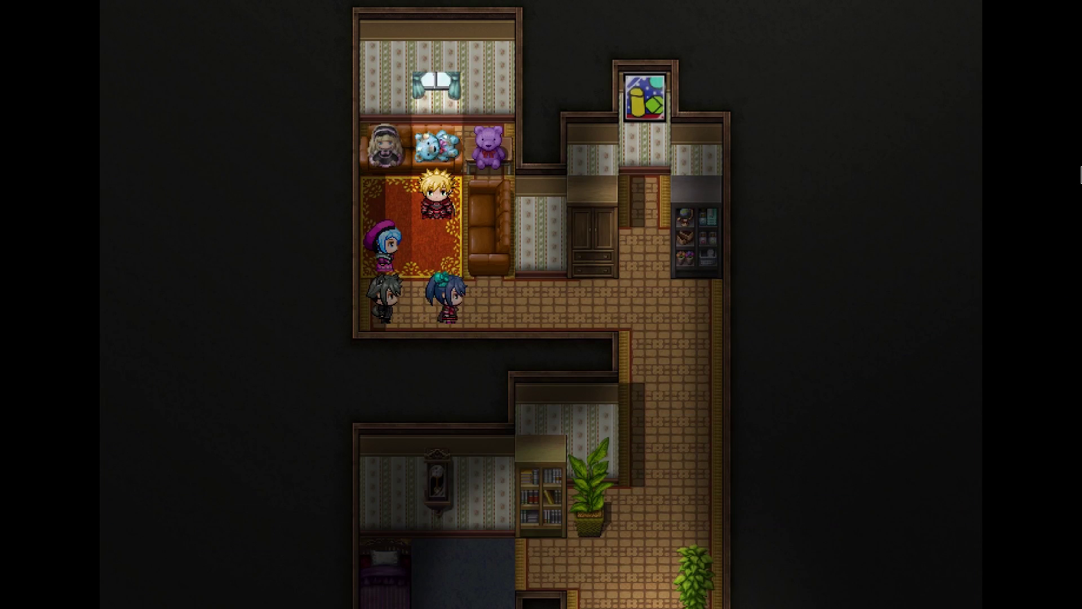
{"action": "key", "text": "Left"}
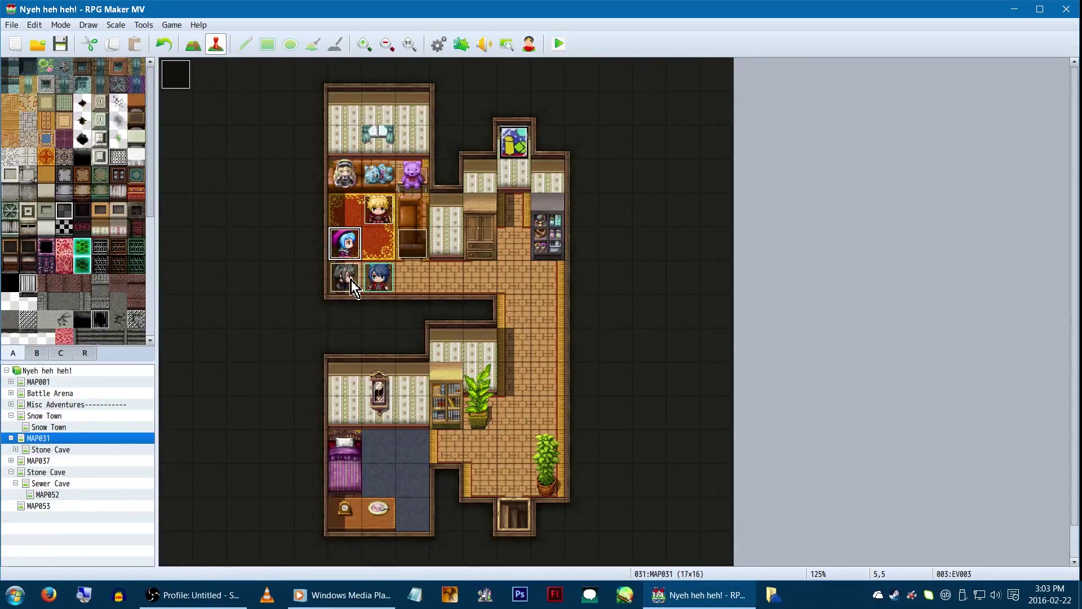
Delete all commands from the grey-haired character's event EV004.
{"action": "double_click", "coordinate": [349, 280]}
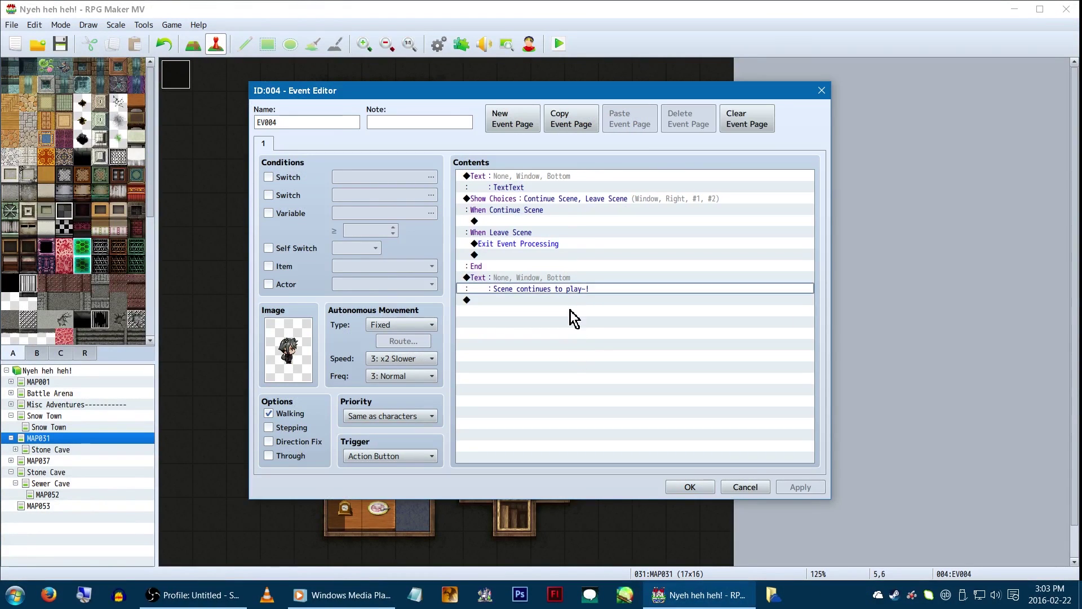
{"action": "left_click_drag", "start_coordinate": [574, 319], "coordinate": [576, 145]}
{"action": "key", "text": "Delete"}
{"action": "double_click", "coordinate": [558, 226]}
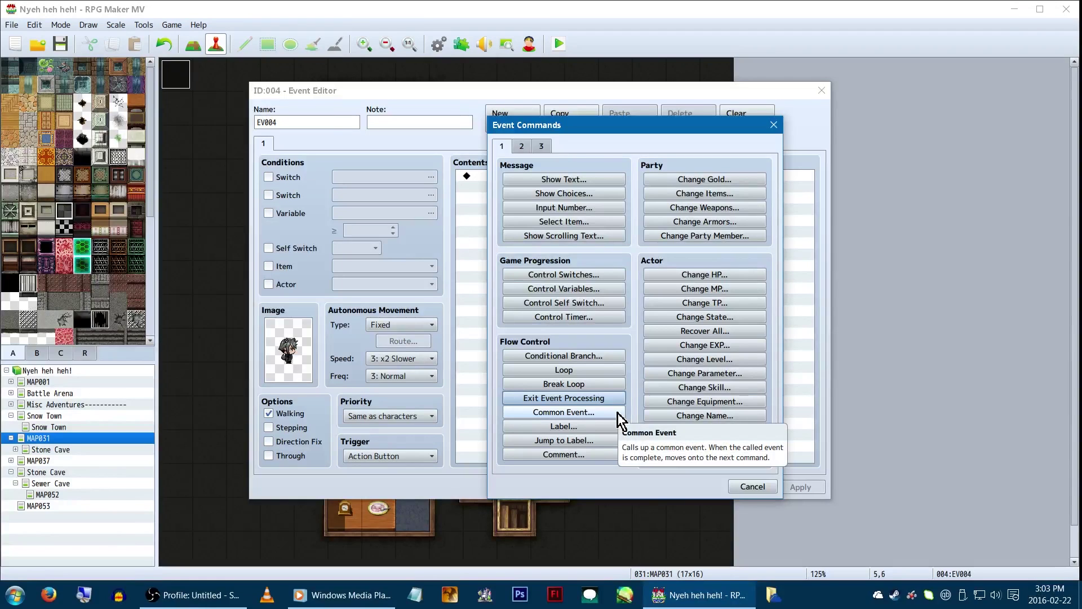
Review the Reset GXF common event's commands in the Database.
{"action": "left_click", "coordinate": [619, 416]}
{"action": "left_click", "coordinate": [632, 310]}
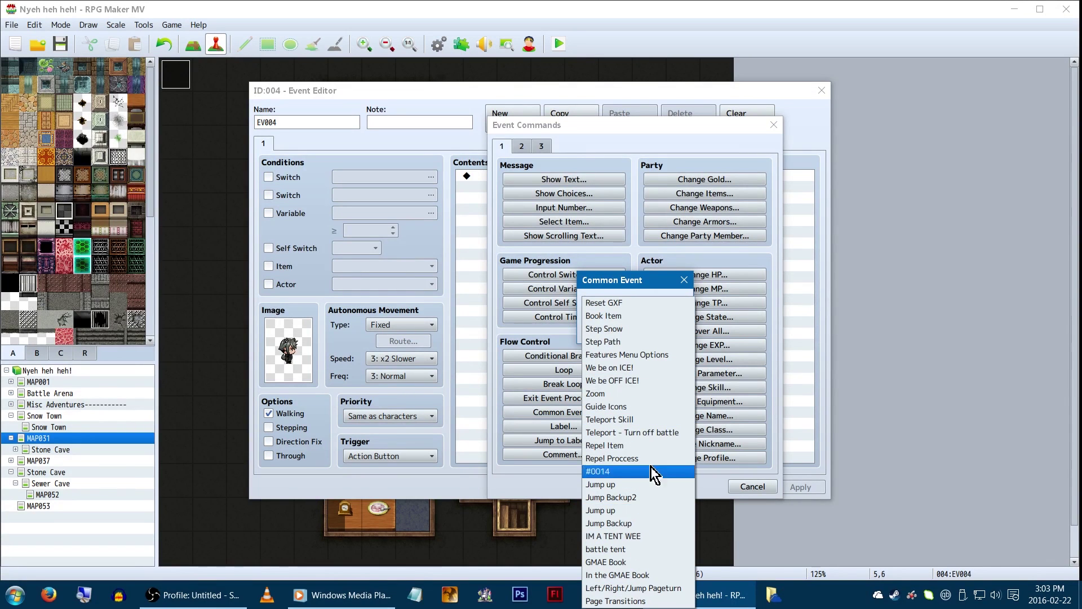
{"action": "left_click", "coordinate": [724, 332]}
{"action": "key", "text": "Escape"}
{"action": "key", "text": "Escape"}
{"action": "key", "text": "Escape"}
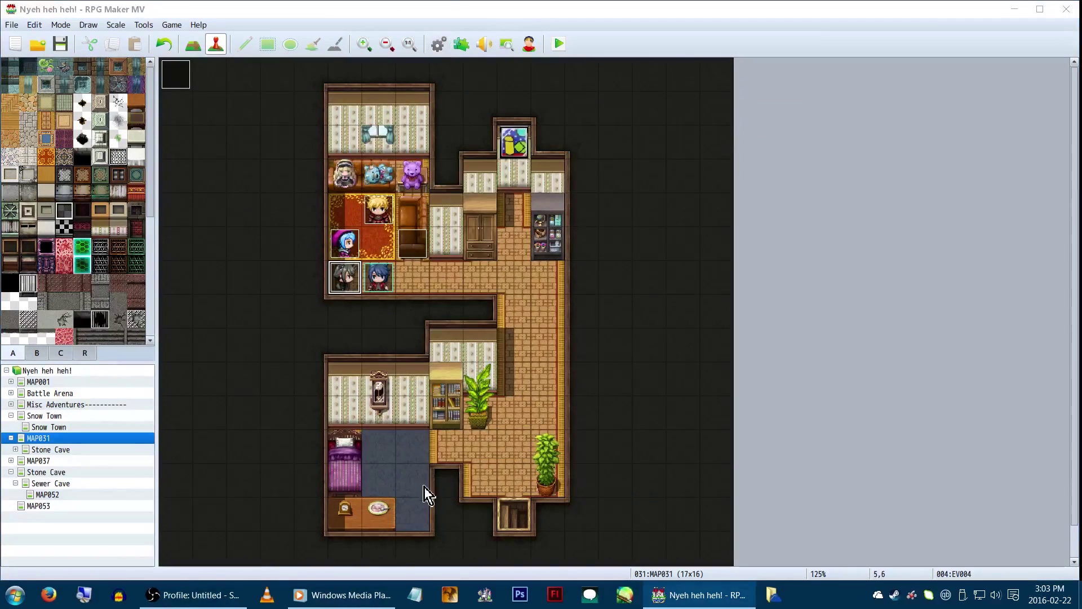
{"action": "key", "text": "F9"}
{"action": "left_click_drag", "start_coordinate": [446, 190], "coordinate": [680, 419]}
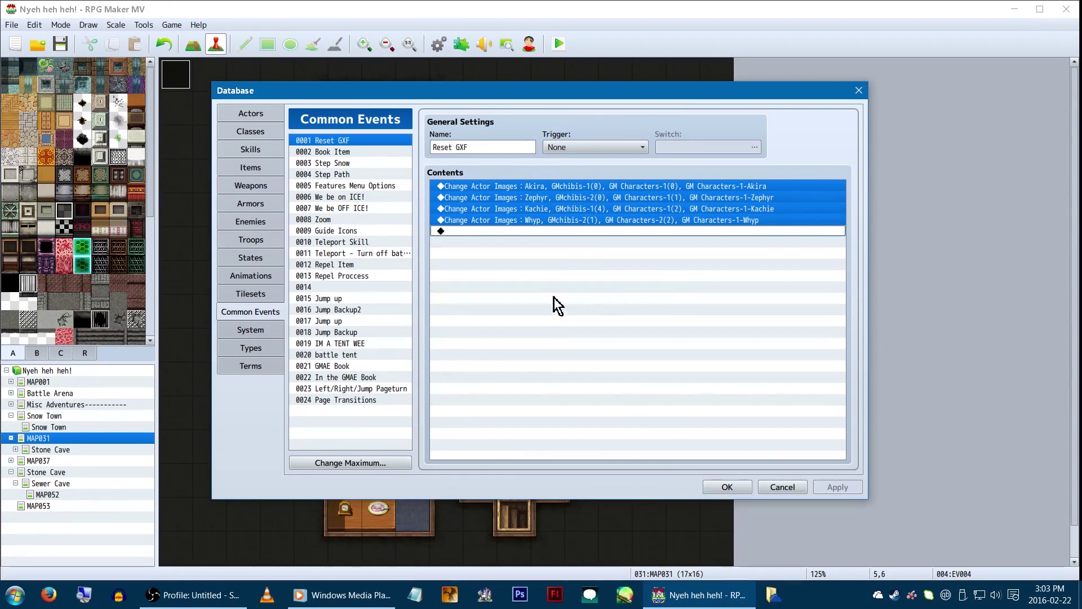
{"action": "left_click", "coordinate": [733, 490]}
Add a Common Event call to Reset GXF in EV004.
{"action": "key", "text": "Return"}
{"action": "double_click", "coordinate": [509, 176]}
{"action": "left_click", "coordinate": [542, 147]}
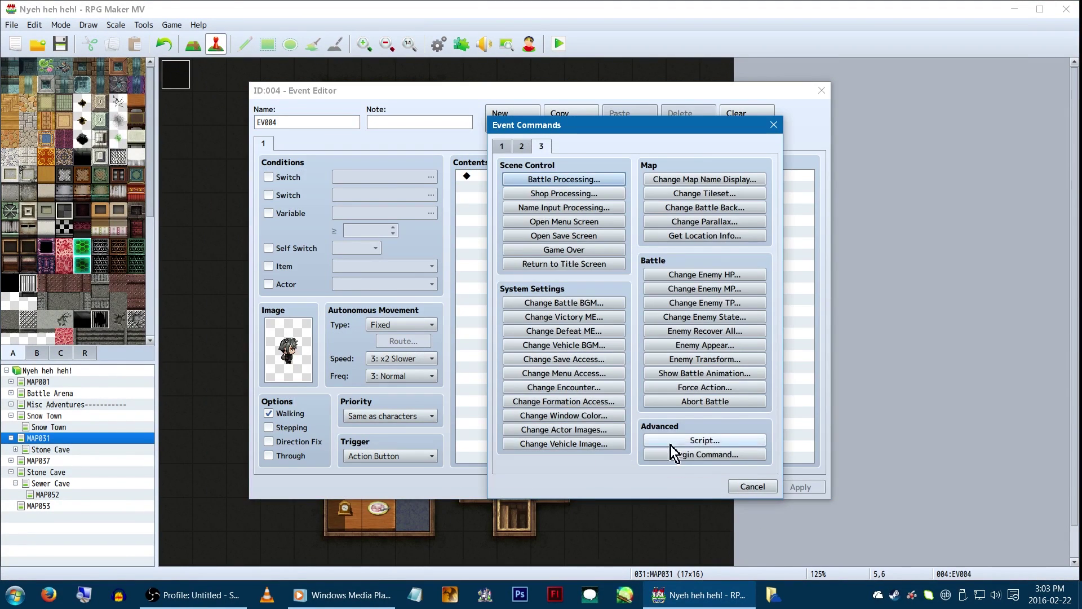
{"action": "left_click", "coordinate": [501, 146]}
{"action": "left_click", "coordinate": [564, 412]}
{"action": "left_click", "coordinate": [627, 328]}
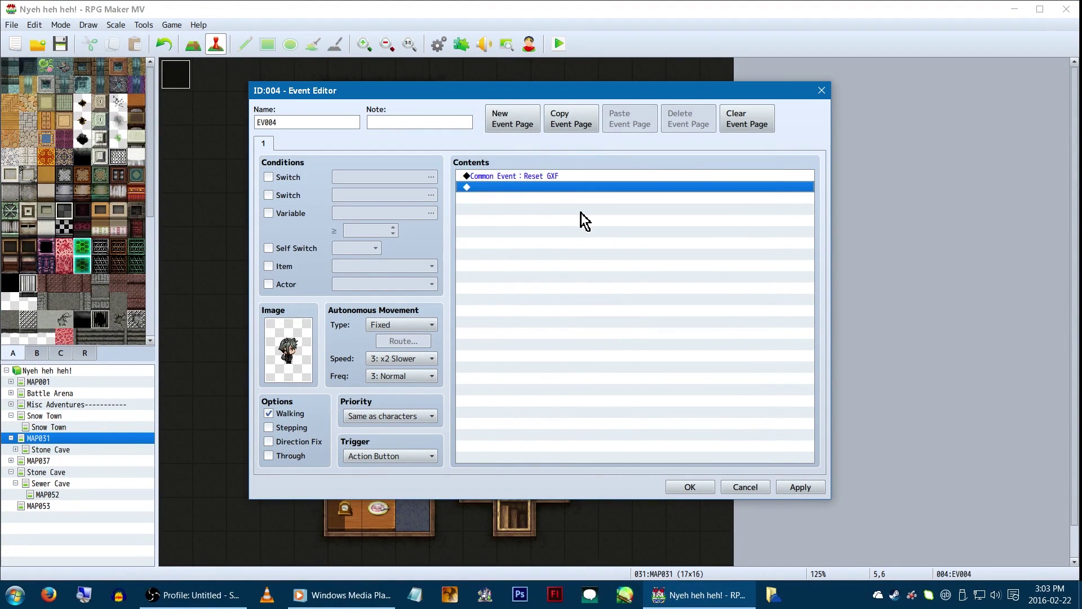
Start adding a Label command to EV004.
{"action": "double_click", "coordinate": [581, 213]}
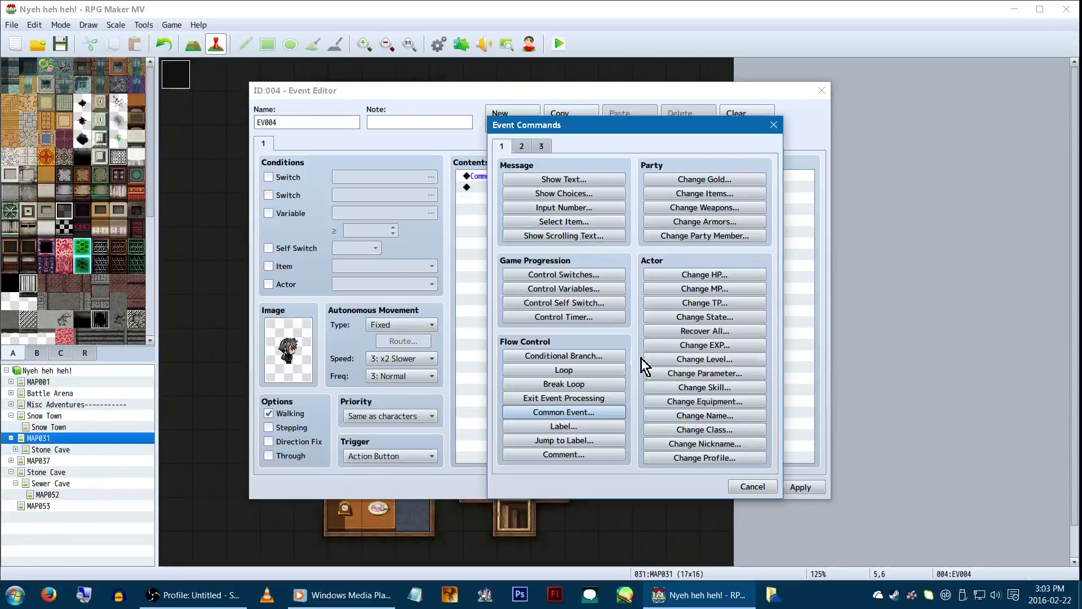
{"action": "left_click", "coordinate": [747, 483]}
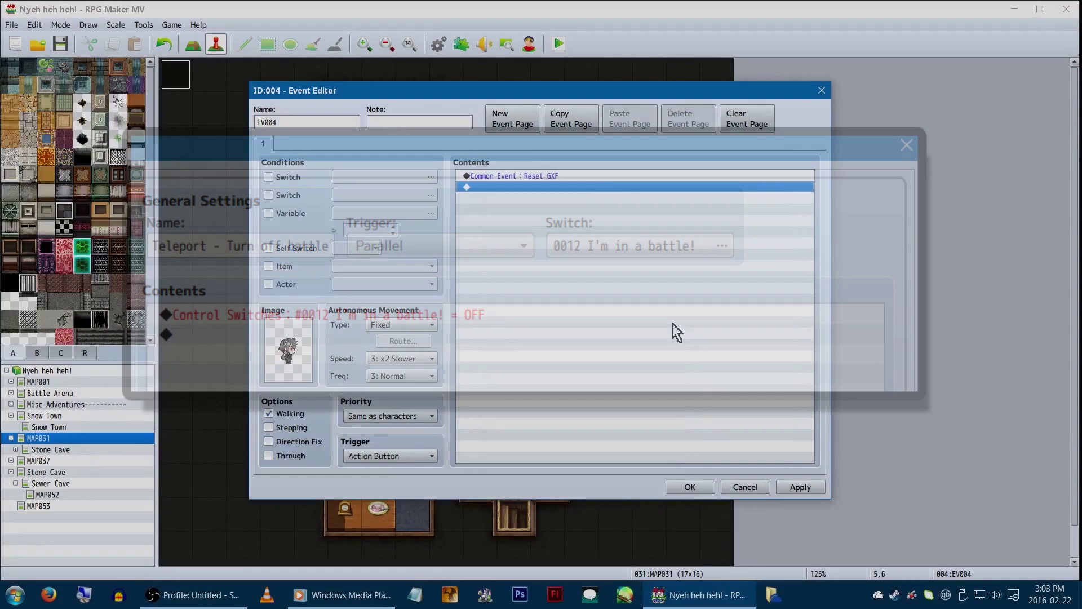
{"action": "double_click", "coordinate": [673, 323]}
{"action": "left_click", "coordinate": [595, 424]}
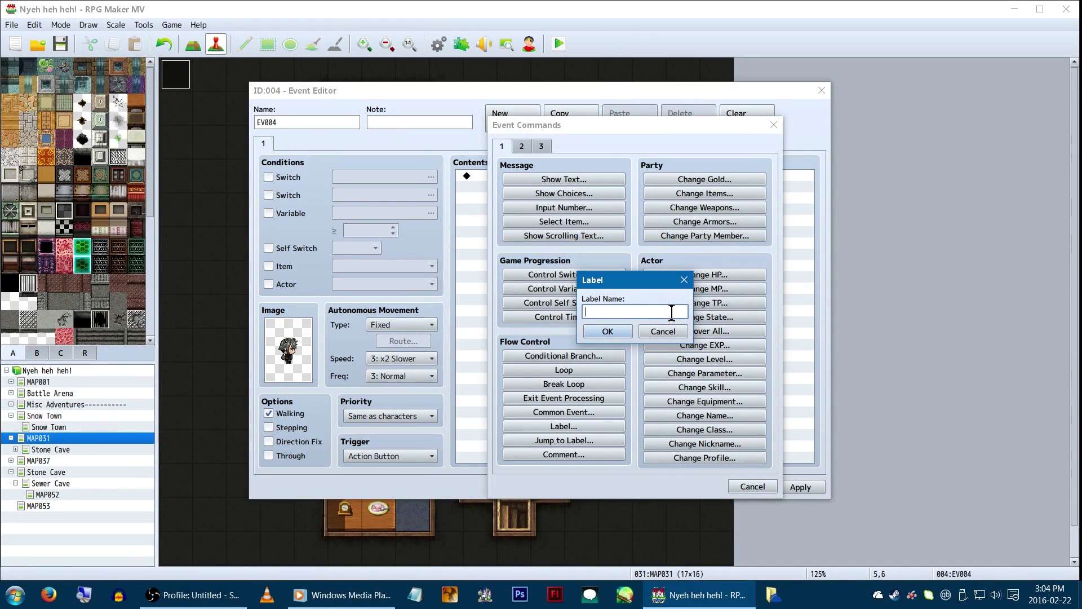
Add a Jump to Label START under each of the three When No branches and save.
{"action": "key", "text": "Return"}
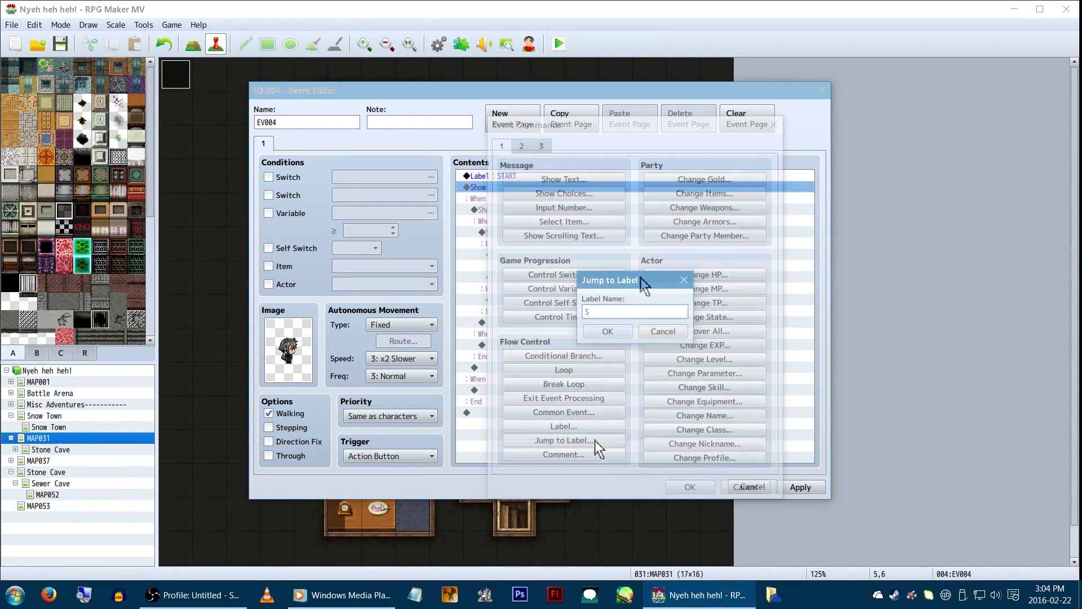
{"action": "type", "text": "START"}
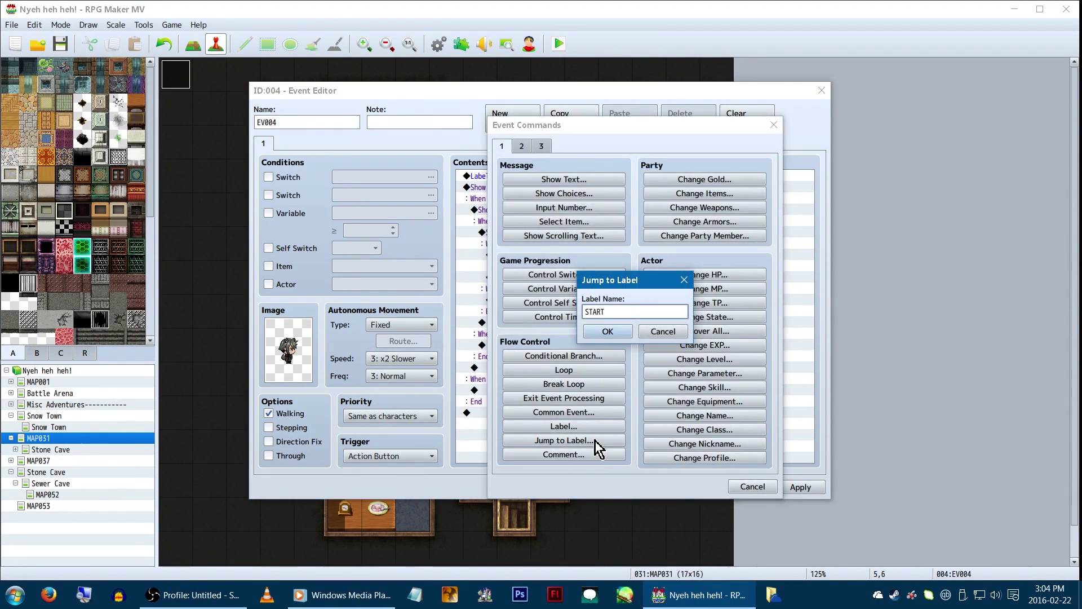
{"action": "key", "text": "Return"}
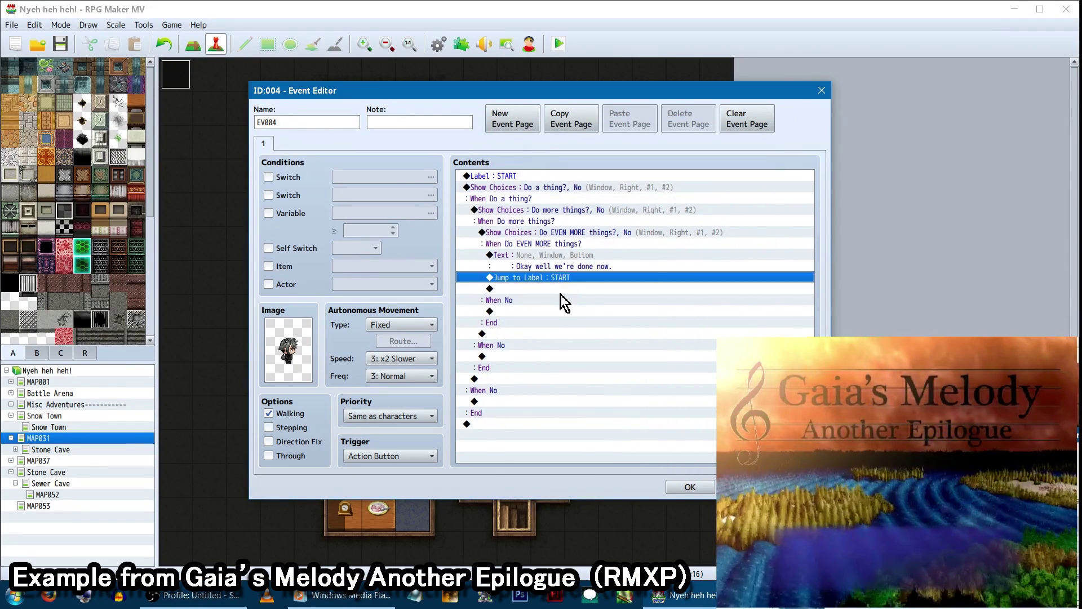
{"action": "left_click", "coordinate": [546, 311]}
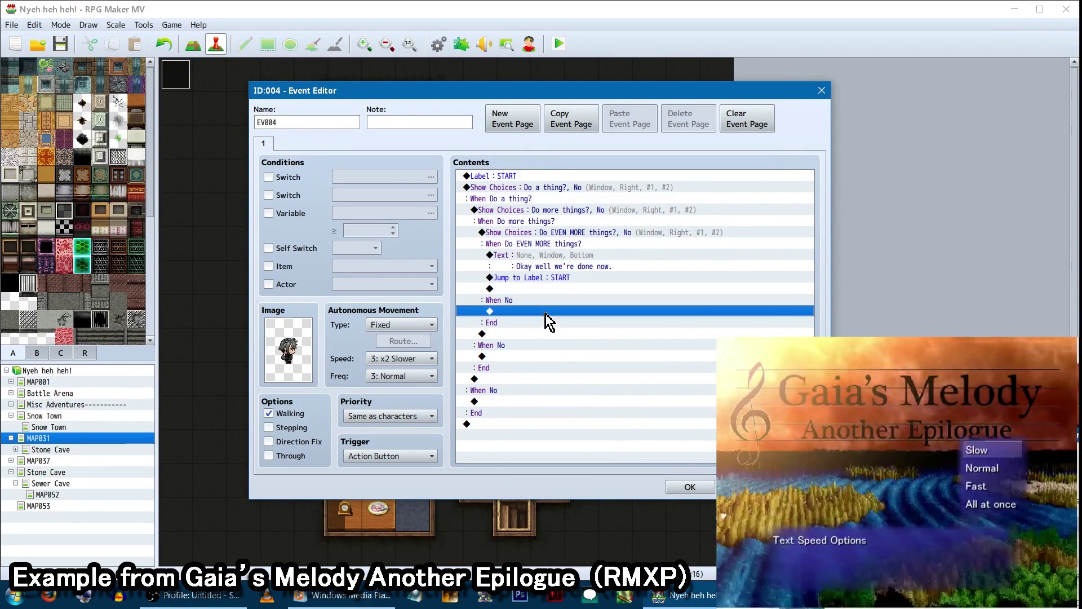
{"action": "key", "text": "ctrl+v"}
{"action": "left_click", "coordinate": [524, 368]}
{"action": "key", "text": "ctrl+v"}
{"action": "left_click", "coordinate": [510, 427]}
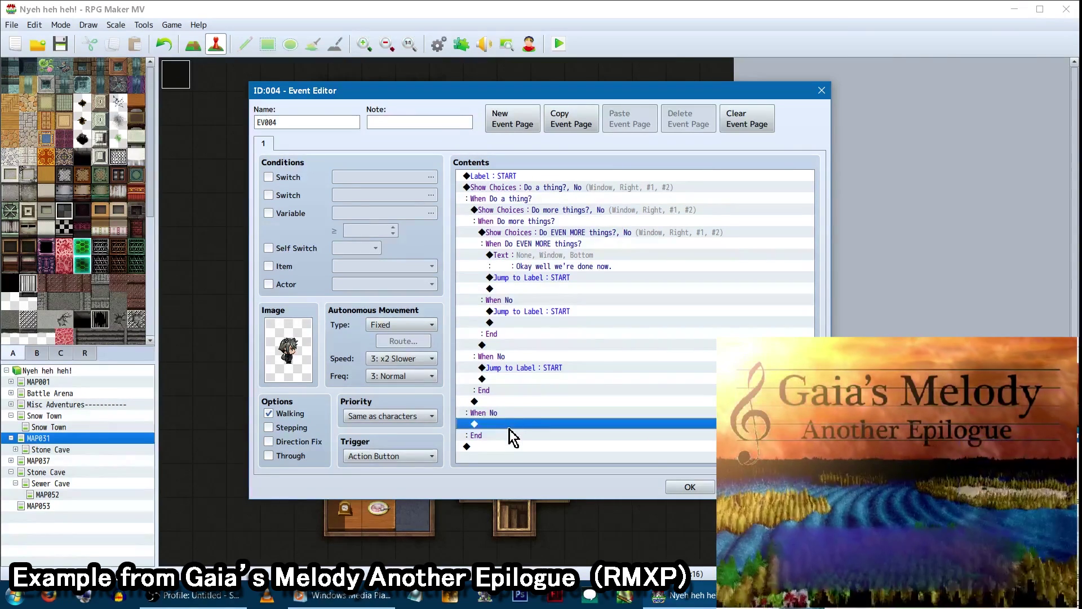
{"action": "key", "text": "ctrl+v"}
{"action": "key", "text": "Return"}
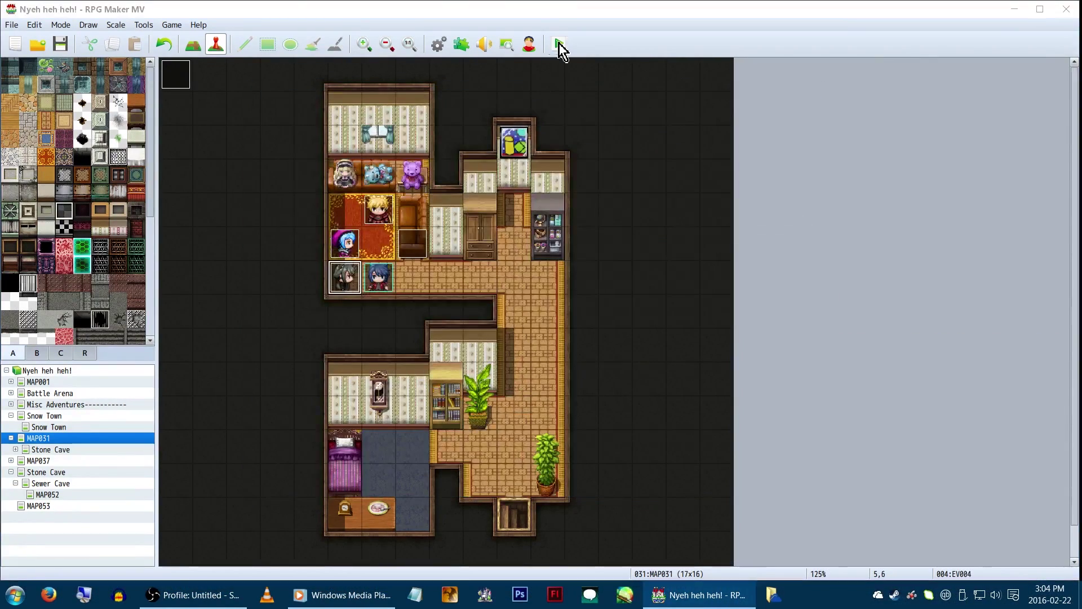
Playtest the game and answer the nested choices through to Do EVEN MORE things?
{"action": "left_click", "coordinate": [559, 42]}
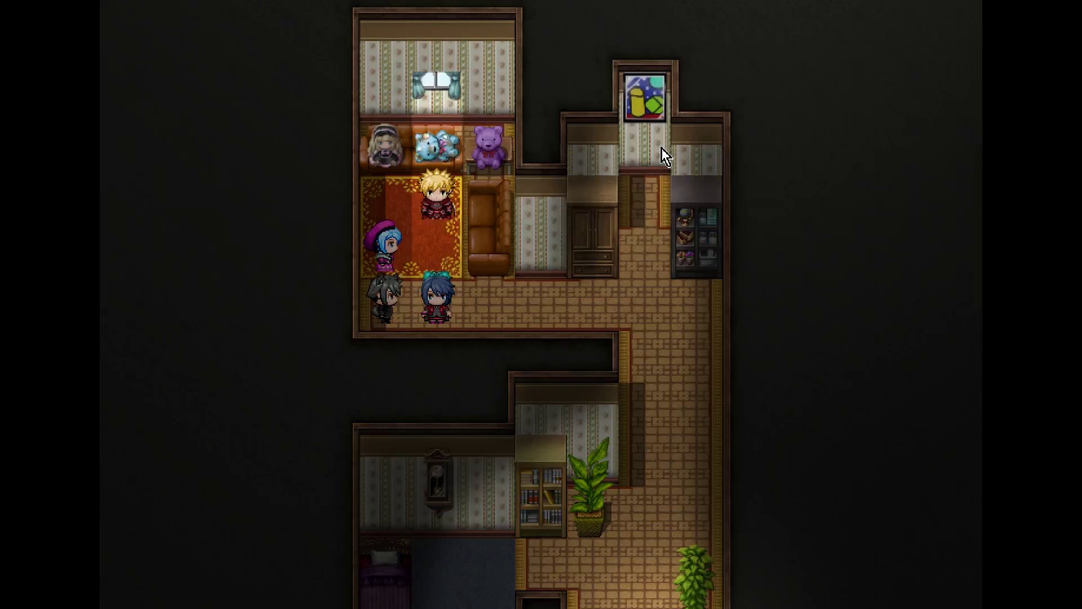
{"action": "key", "text": "Down"}
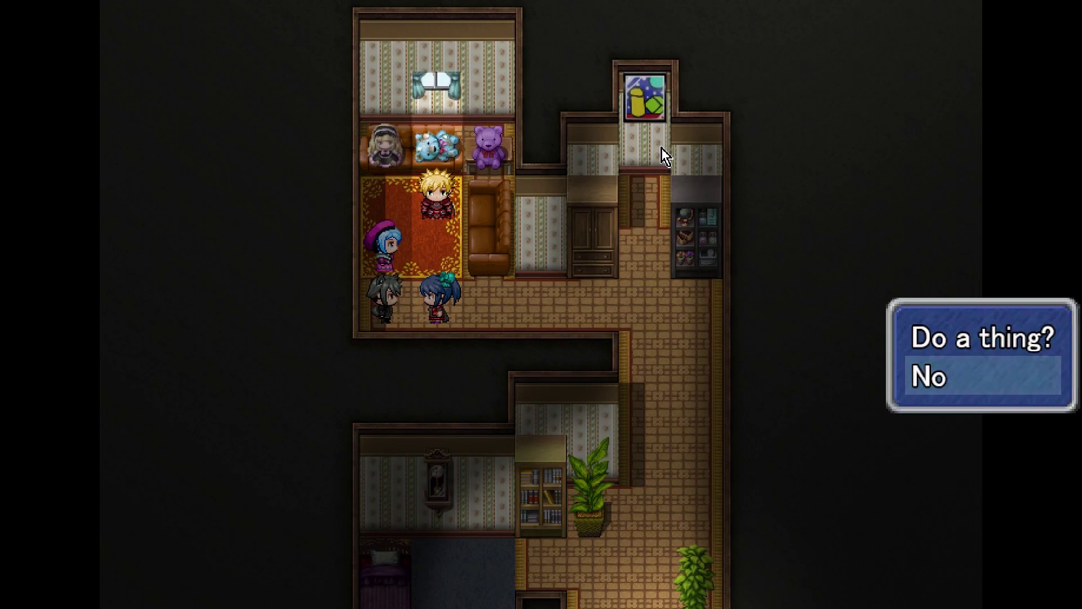
{"action": "key", "text": "Up"}
{"action": "key", "text": "Return"}
{"action": "key", "text": "Return"}
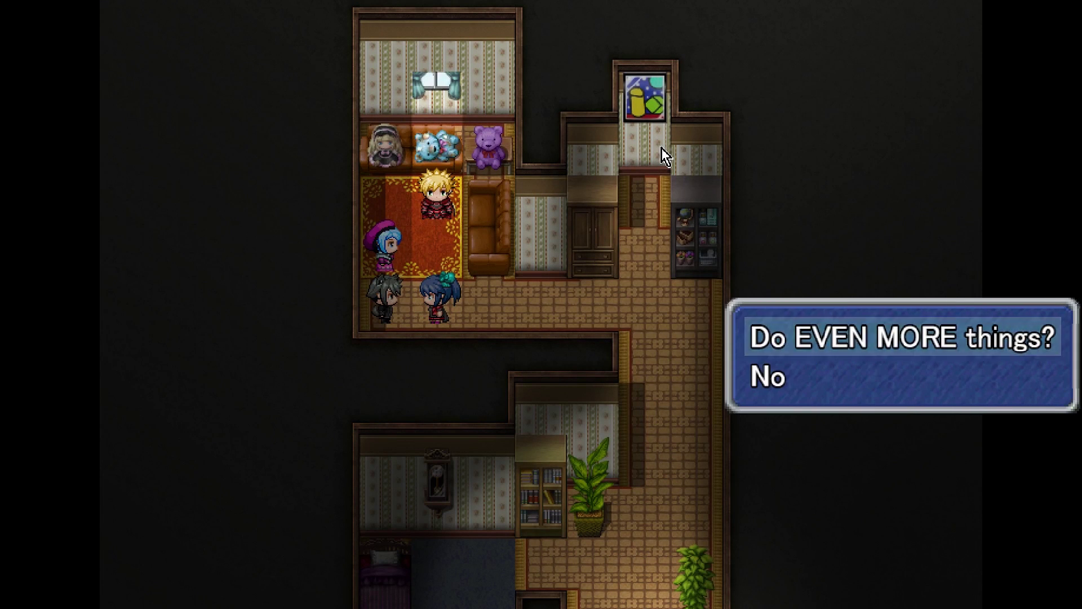
{"action": "key", "text": "Return"}
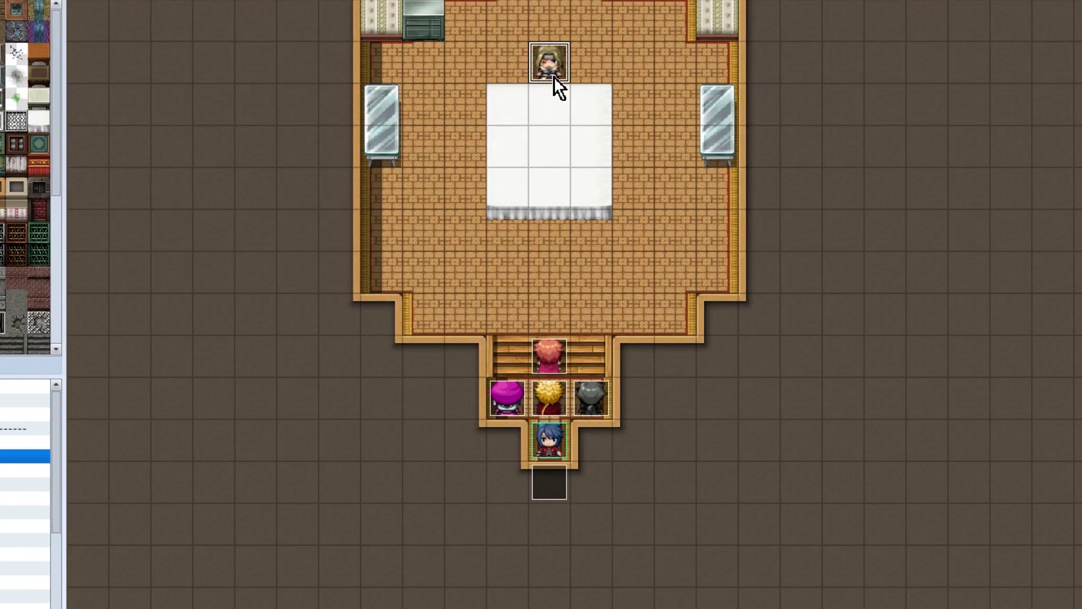
Test-run all of the elder event's commands and advance through the cutscene dialogue.
{"action": "double_click", "coordinate": [551, 62]}
{"action": "key", "text": "ctrl+a"}
{"action": "right_click", "coordinate": [586, 167]}
{"action": "left_click", "coordinate": [660, 301]}
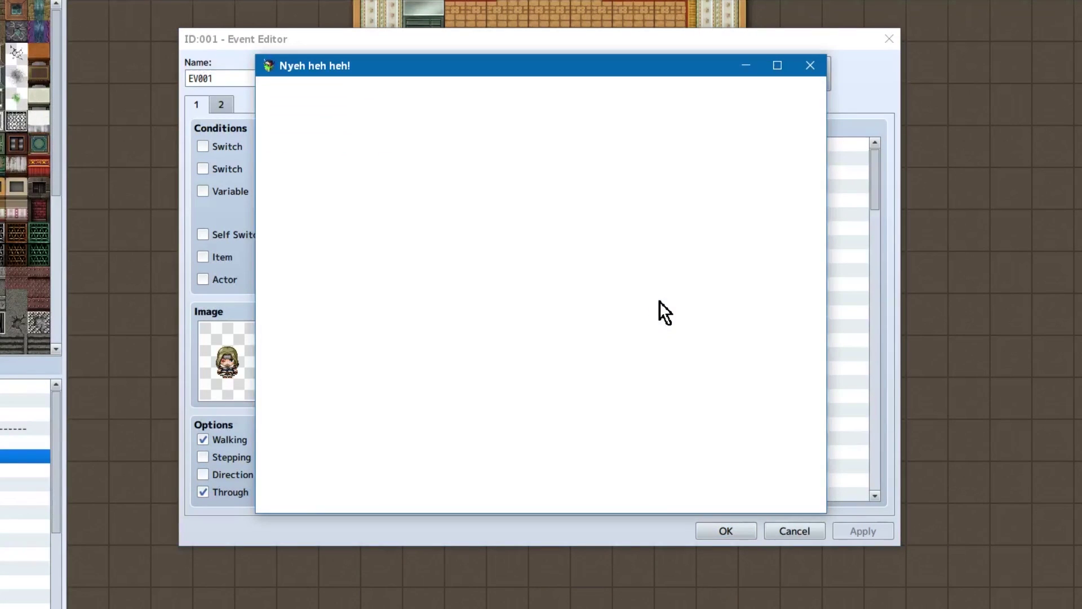
{"action": "key", "text": "Return"}
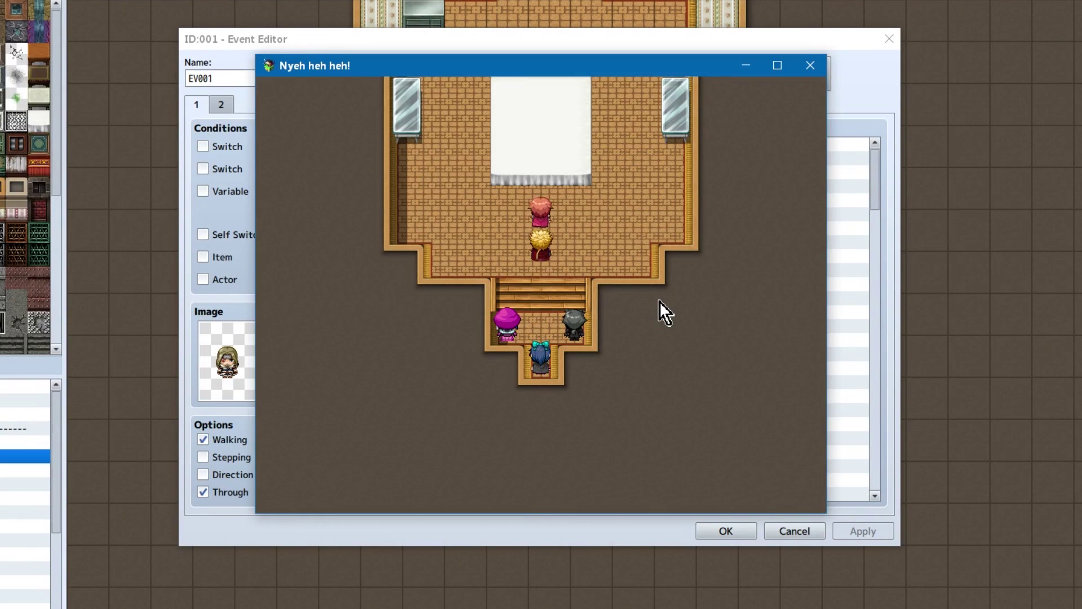
{"action": "key", "text": "Return"}
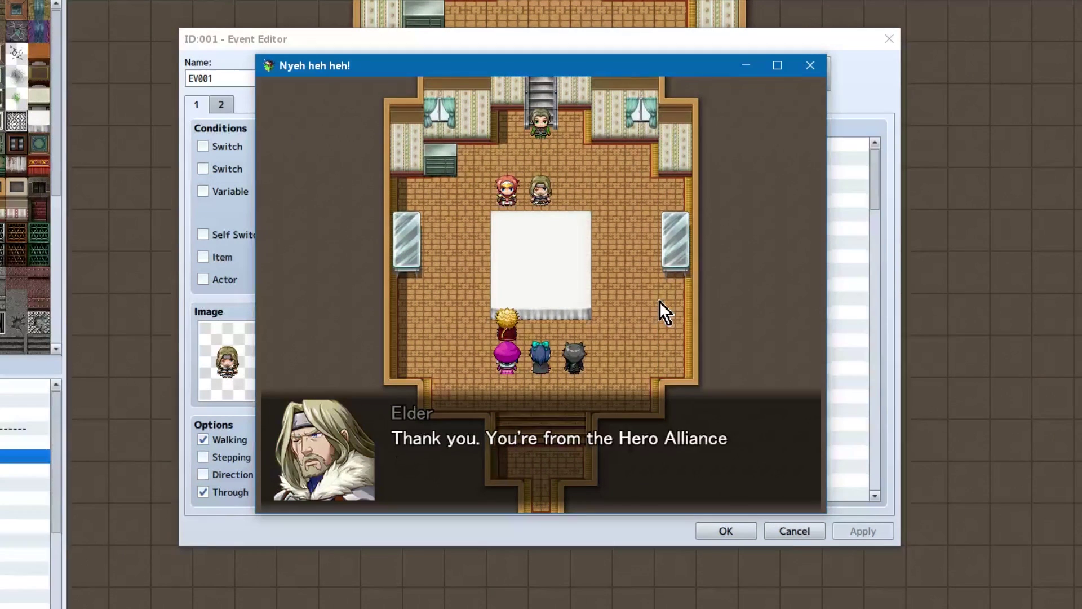
{"action": "key", "text": "Return"}
{"action": "key", "text": "Return"}
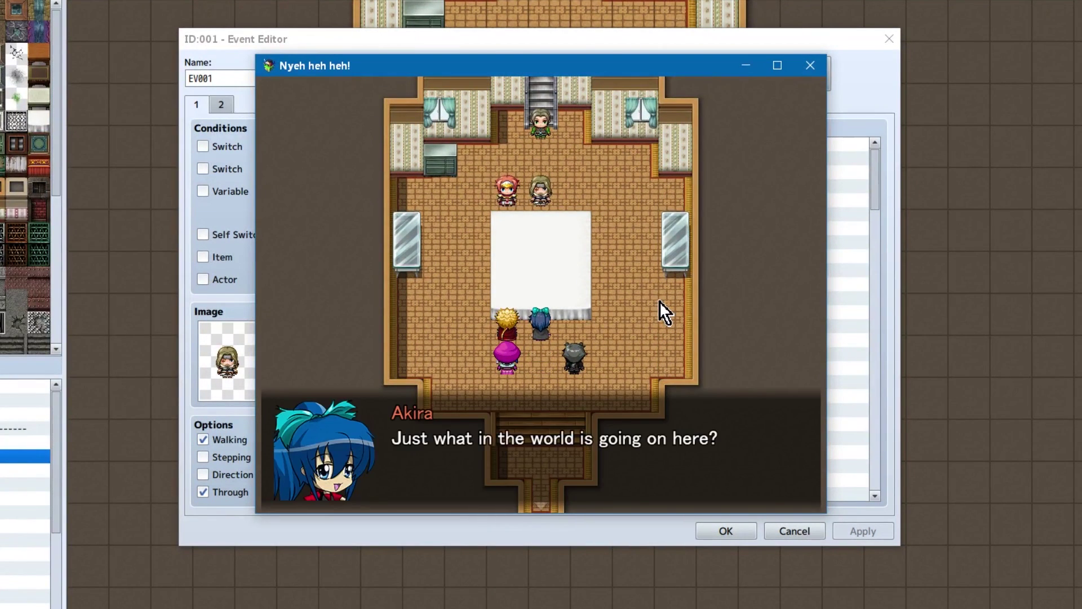
{"action": "key", "text": "Return"}
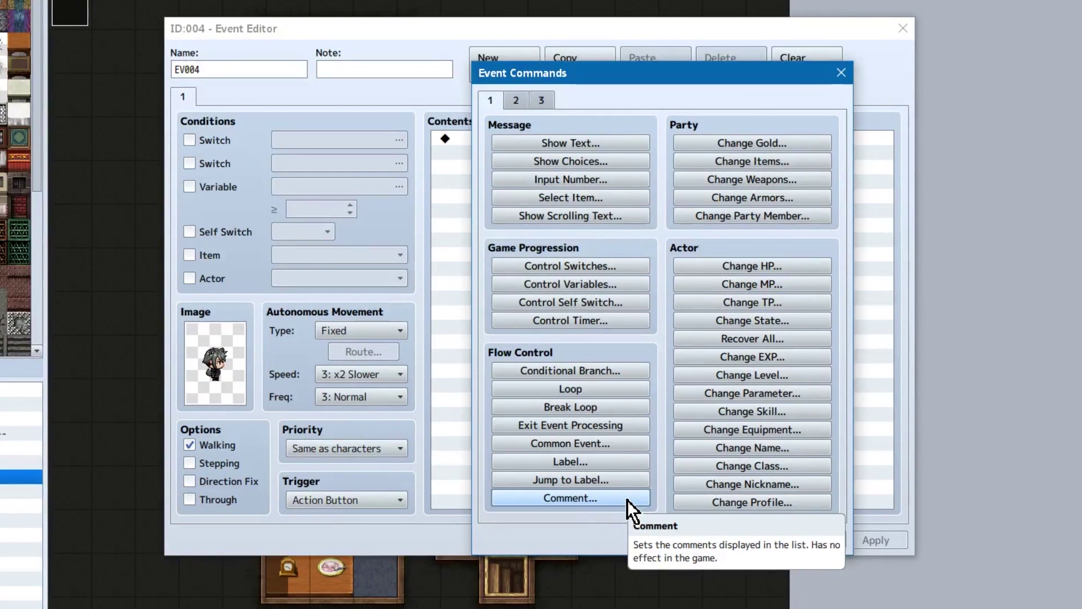
Insert a comment in EV004 reminding the author to add the postponed scene later.
{"action": "left_click", "coordinate": [627, 500]}
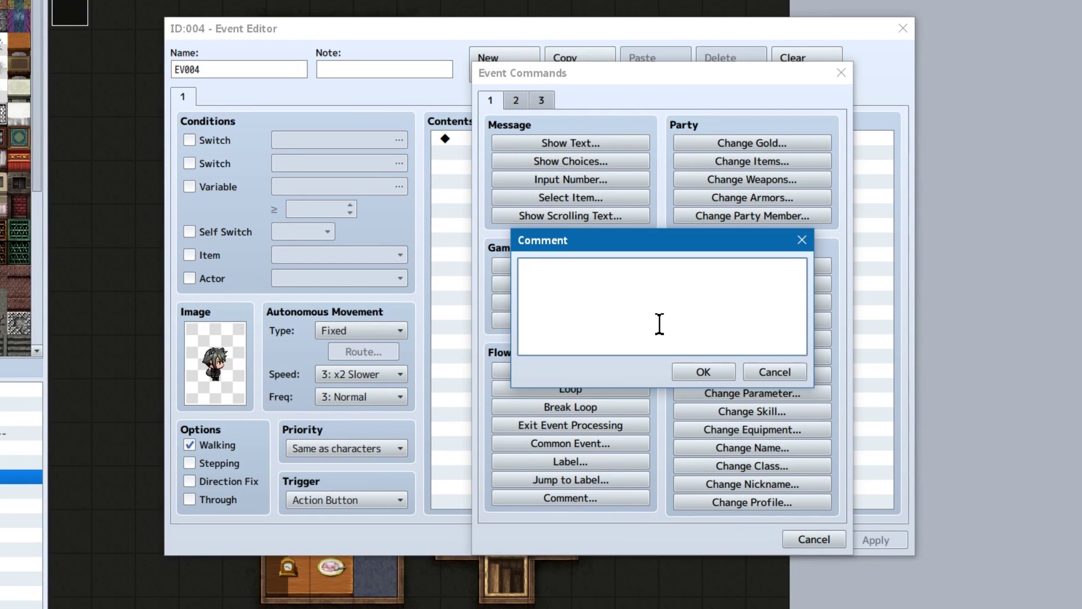
{"action": "type", "text": "~Remember to add in that one sce"}
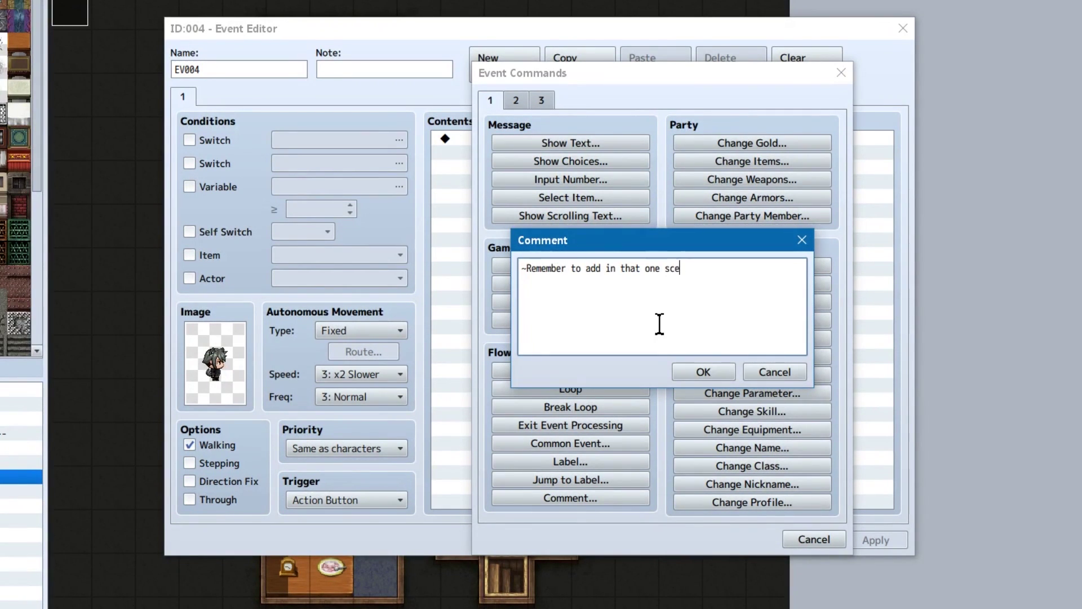
{"action": "type", "text": "at you're too lazy t do right now, okay echo?"}
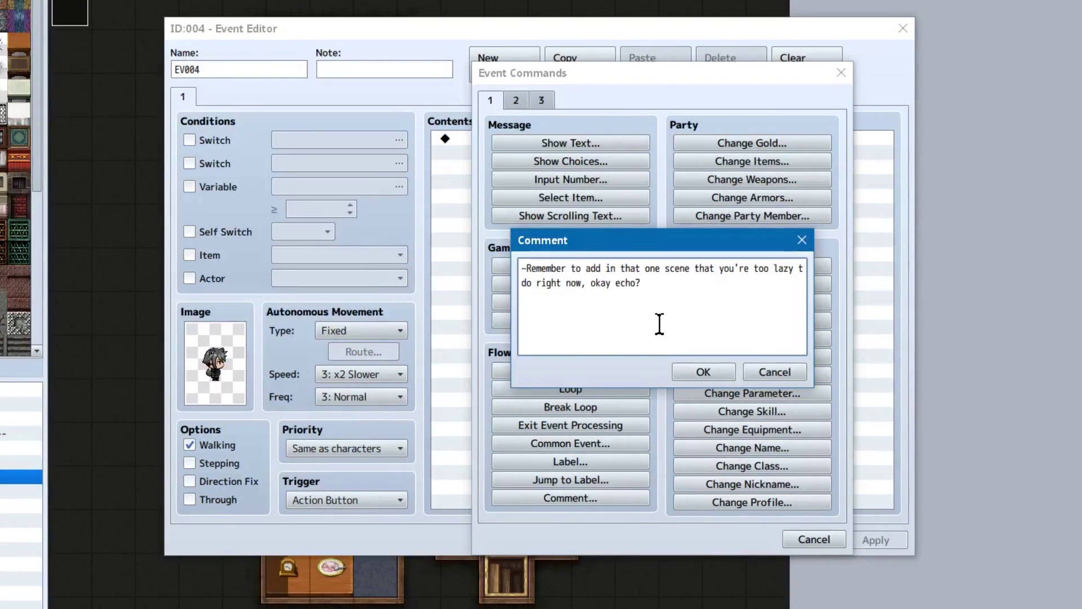
{"action": "key", "text": "ctrl+Return"}
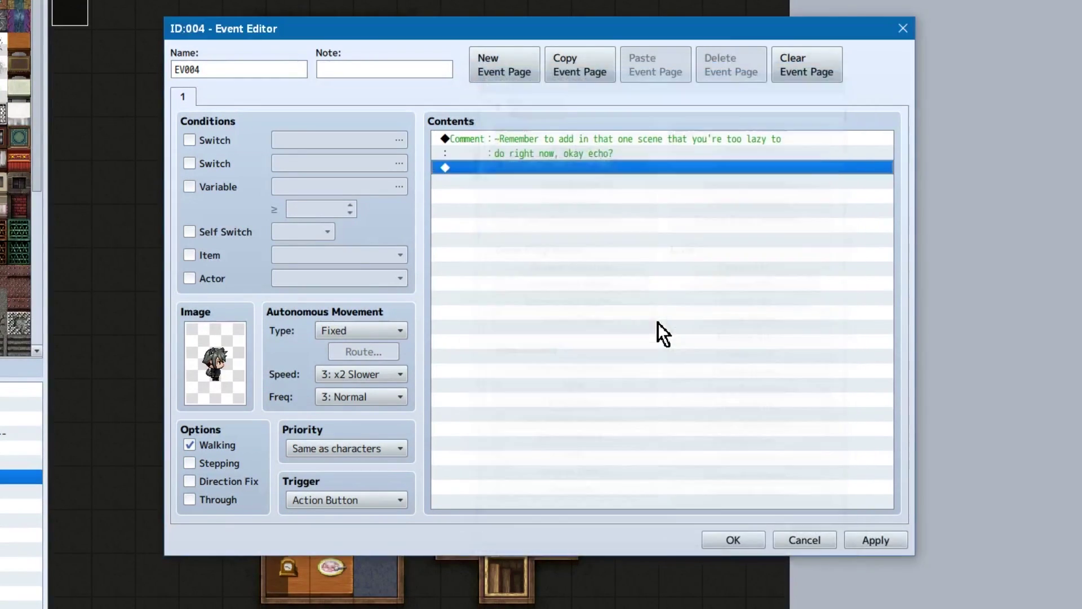
{"action": "key", "text": "Return"}
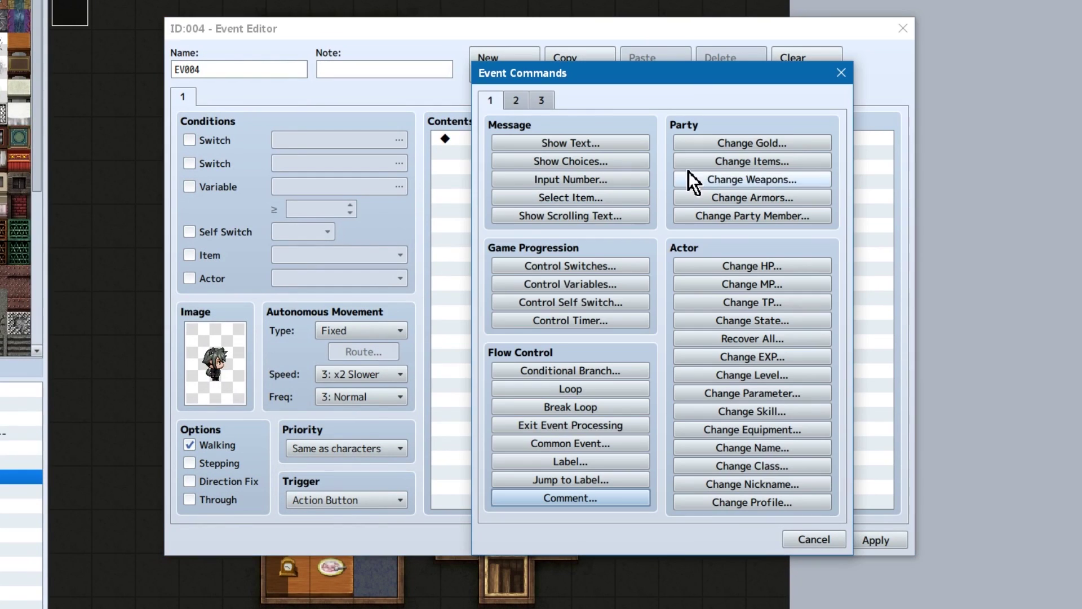
{"action": "left_click", "coordinate": [789, 144]}
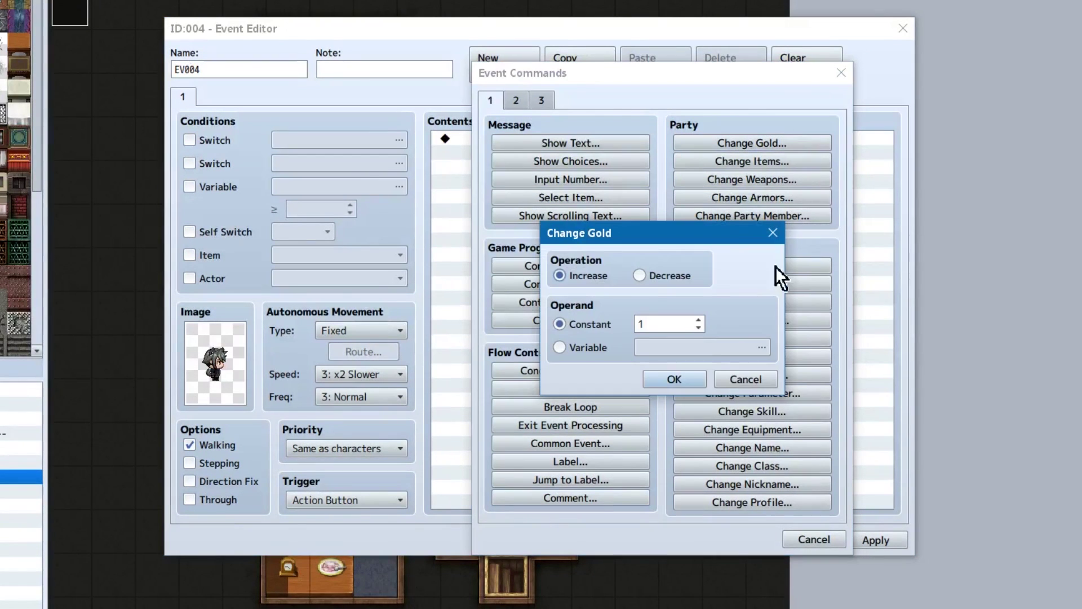
{"action": "left_click", "coordinate": [596, 348]}
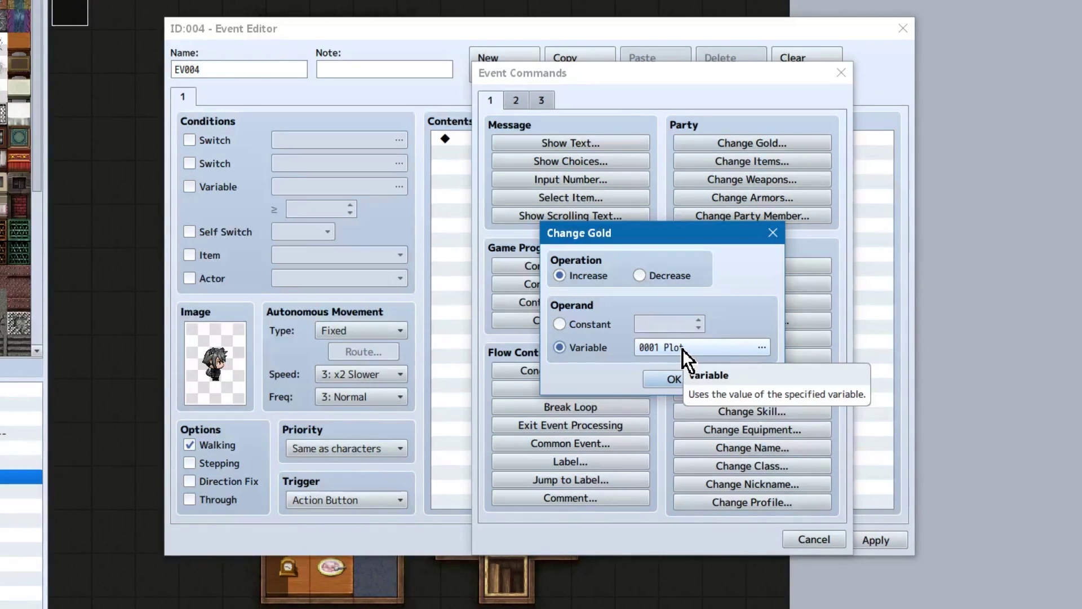
{"action": "key", "text": "Escape"}
{"action": "left_click", "coordinate": [814, 160]}
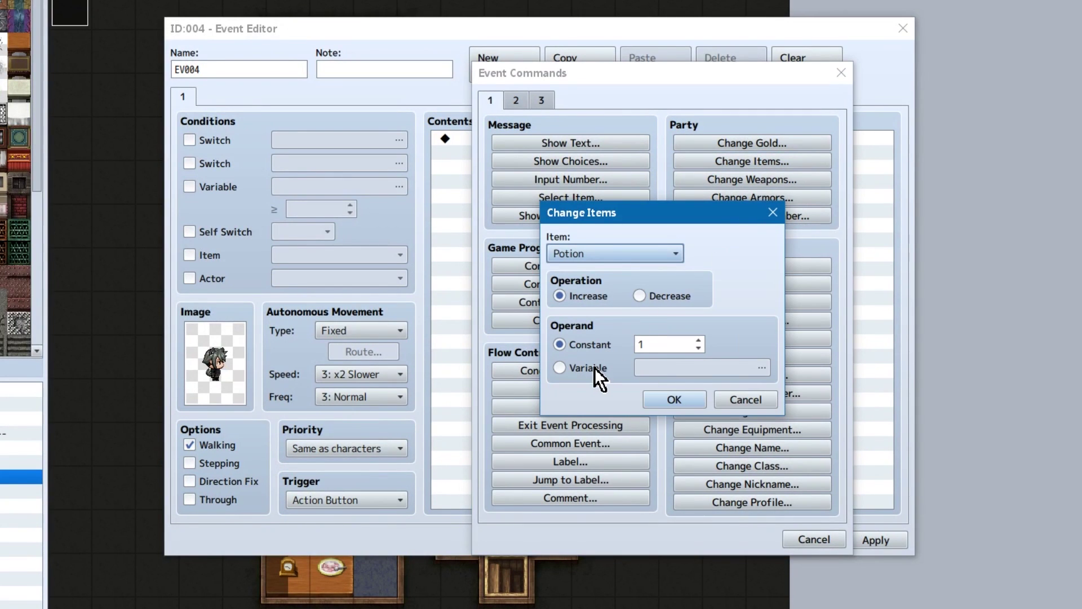
{"action": "scroll", "coordinate": [651, 251], "scroll_direction": "down", "scroll_amount": 5}
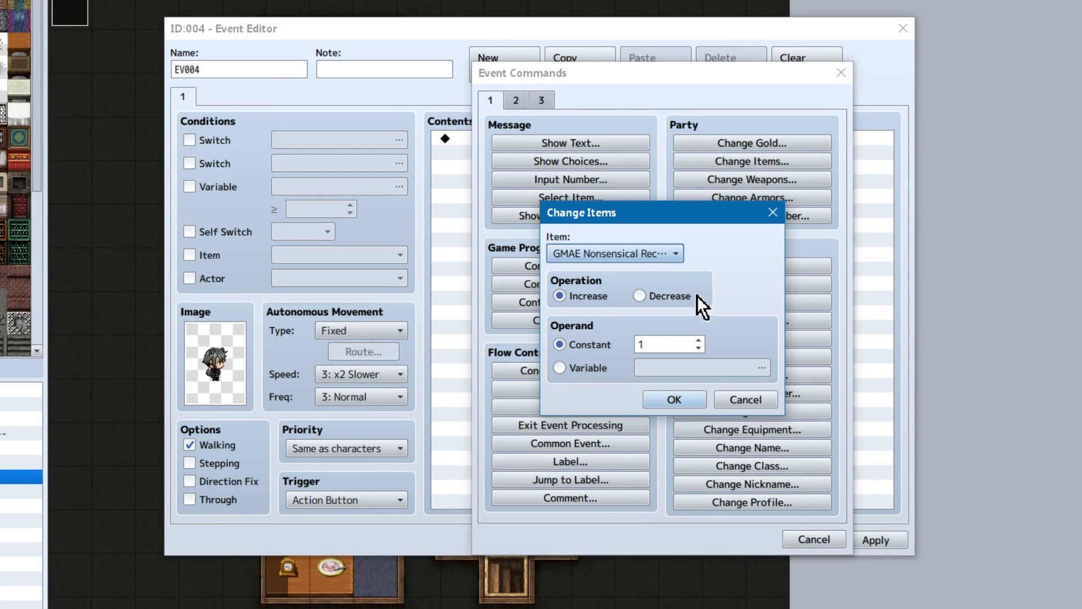
{"action": "scroll", "coordinate": [665, 253], "scroll_direction": "up", "scroll_amount": 5}
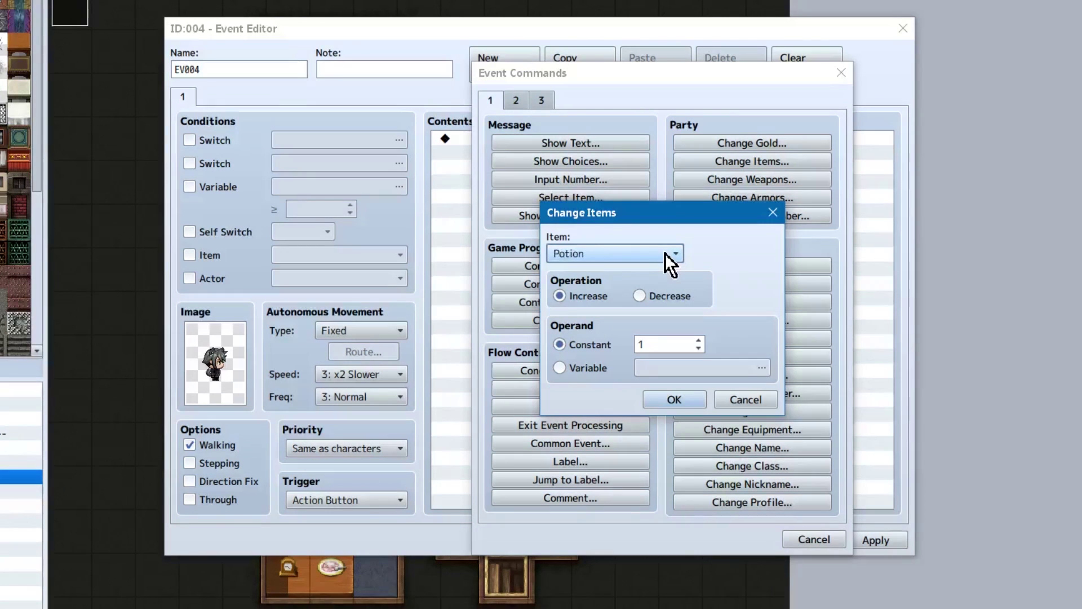
{"action": "left_click", "coordinate": [756, 399]}
{"action": "left_click", "coordinate": [802, 179]}
{"action": "left_click", "coordinate": [639, 286]}
{"action": "left_click", "coordinate": [559, 357]}
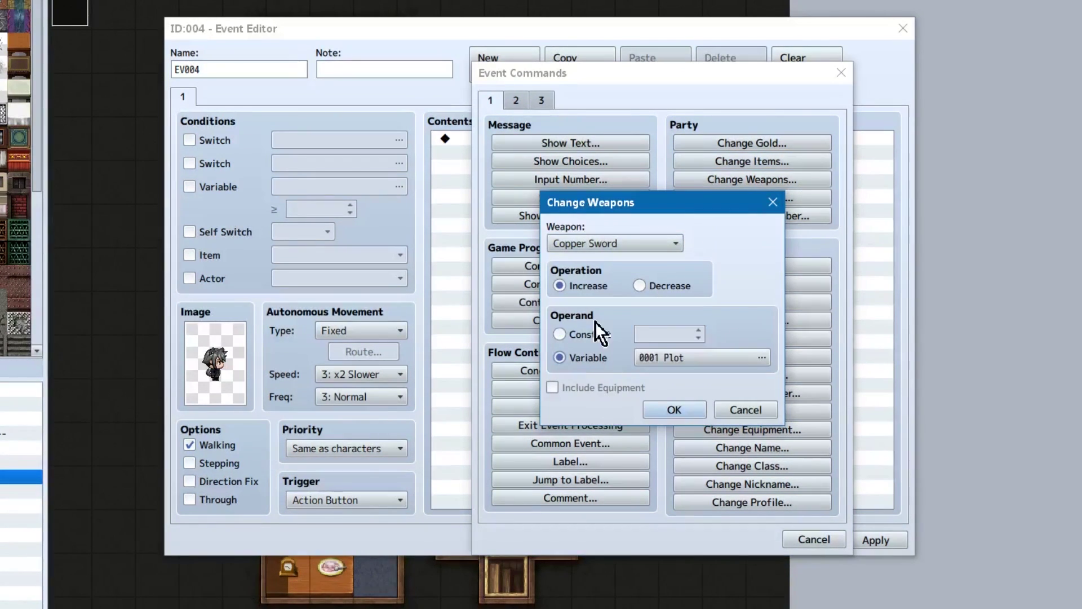
{"action": "left_click", "coordinate": [558, 334]}
{"action": "left_click", "coordinate": [609, 388]}
{"action": "left_click", "coordinate": [610, 388]}
{"action": "left_click", "coordinate": [745, 410]}
{"action": "left_click", "coordinate": [752, 197]}
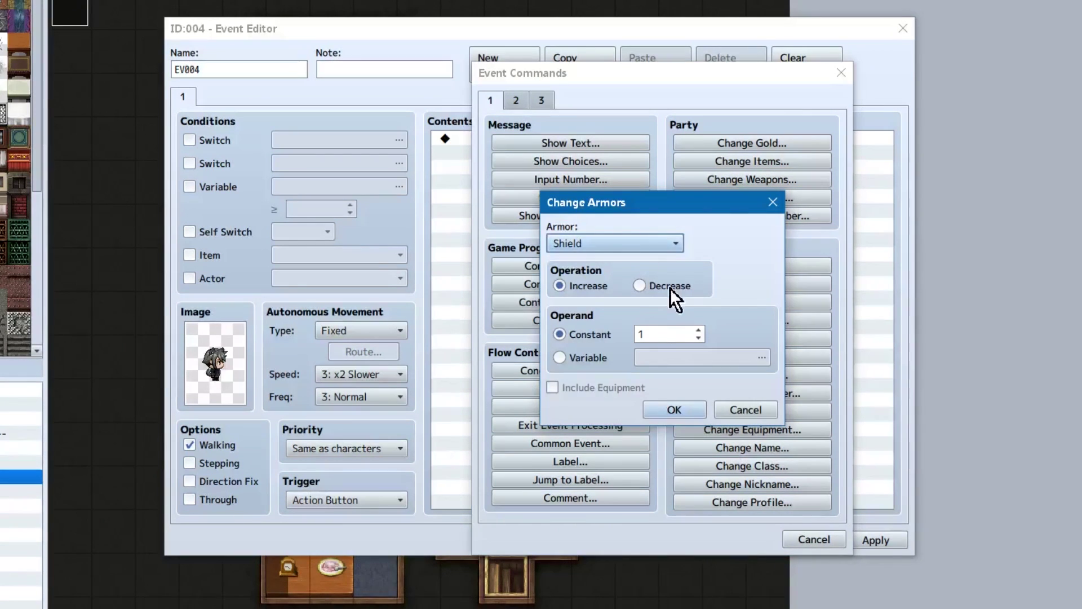
{"action": "left_click", "coordinate": [732, 408]}
{"action": "left_click", "coordinate": [787, 216]}
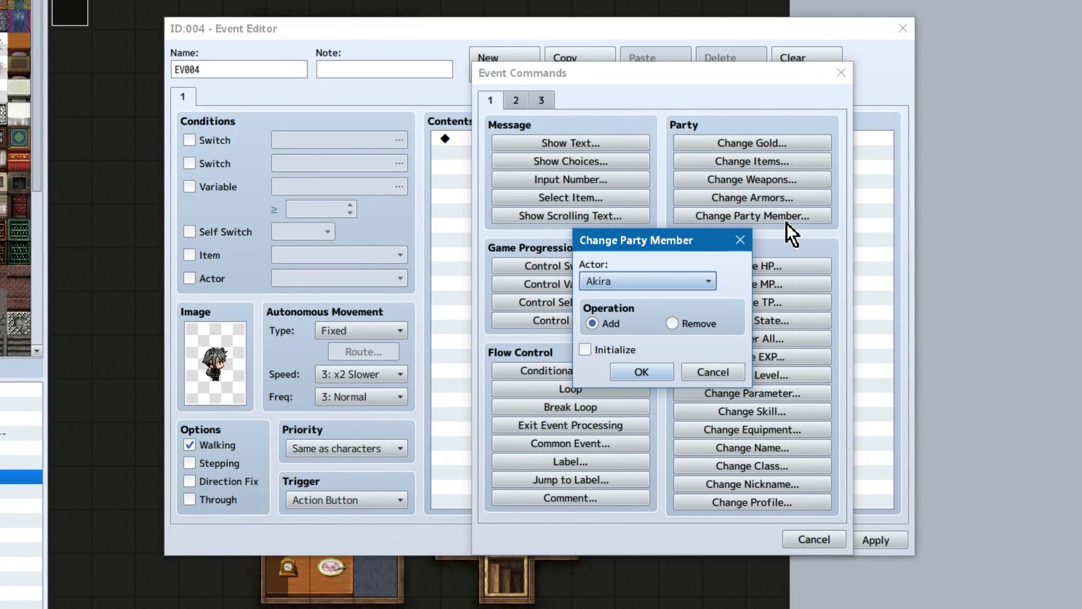
{"action": "left_click", "coordinate": [616, 349]}
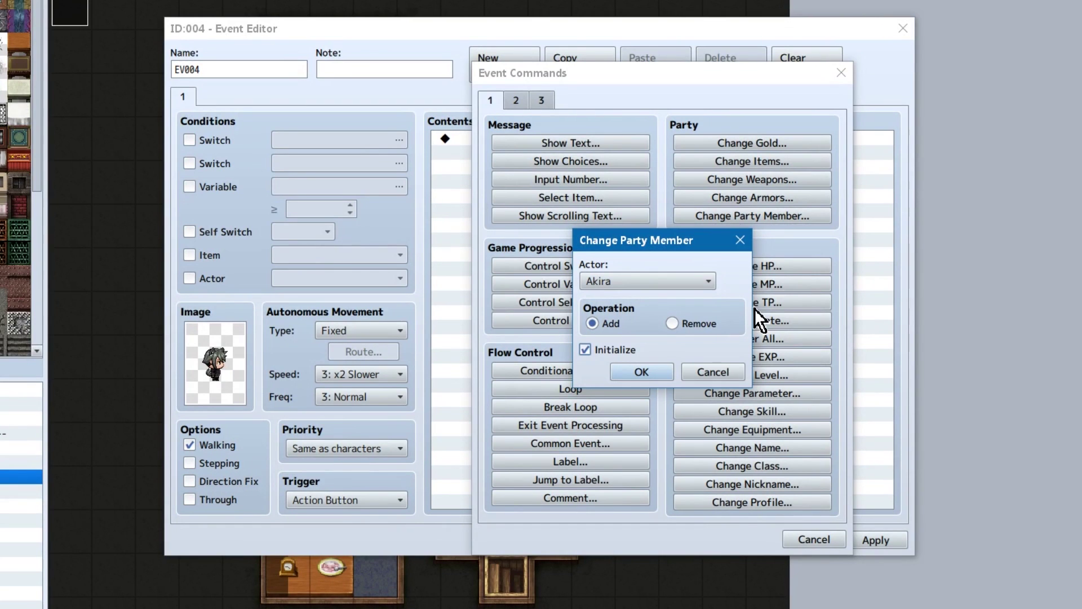
{"action": "left_click", "coordinate": [623, 351]}
{"action": "left_click", "coordinate": [712, 372]}
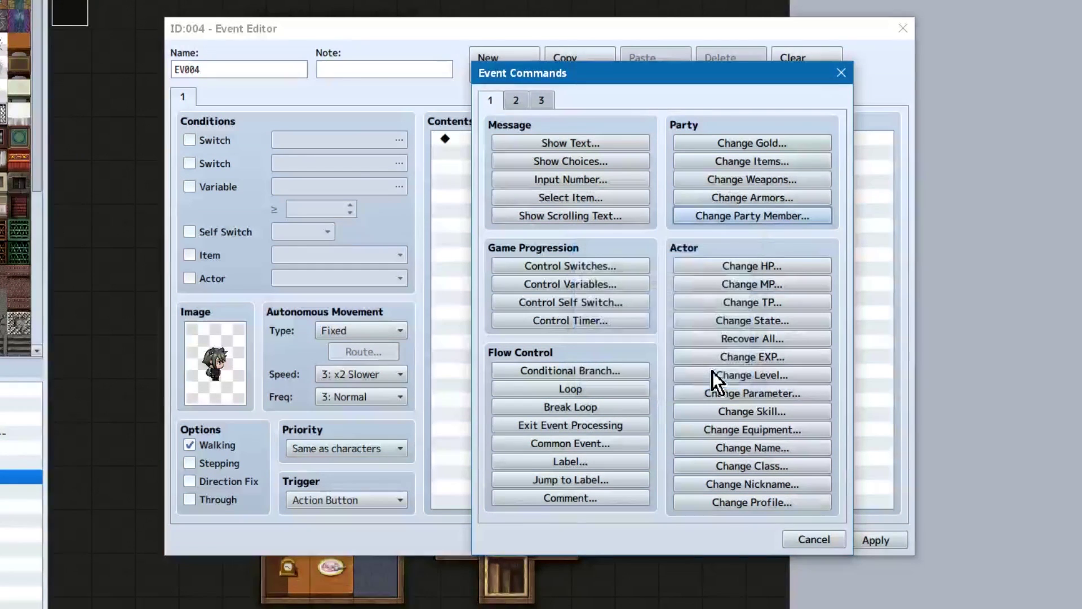
Try Change HP options (Entire Party, variable amount, decrease, knockout) and cancel it.
{"action": "left_click", "coordinate": [798, 261]}
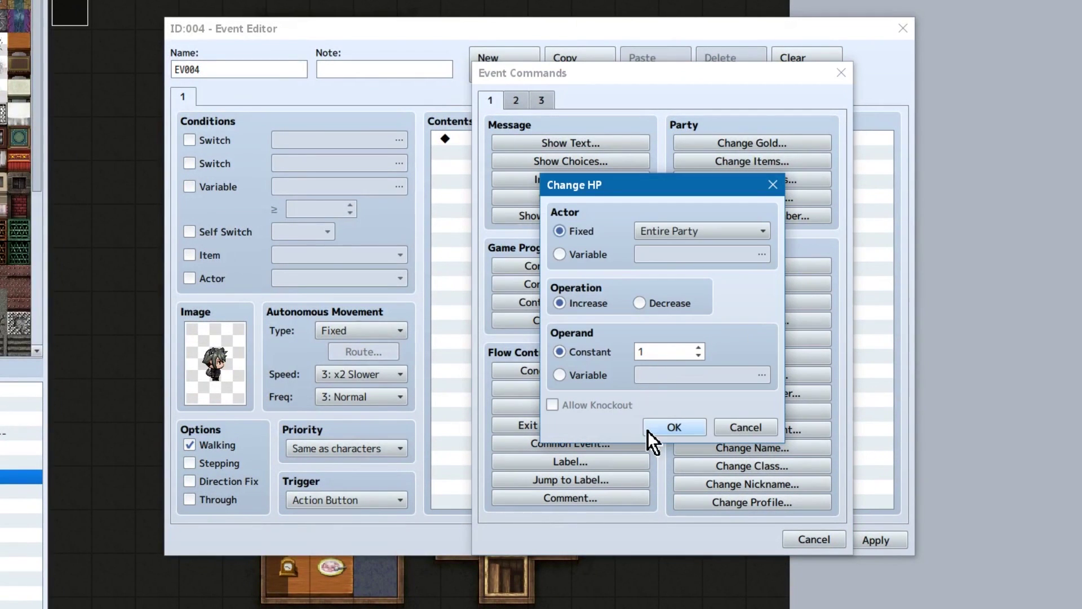
{"action": "left_click", "coordinate": [680, 227]}
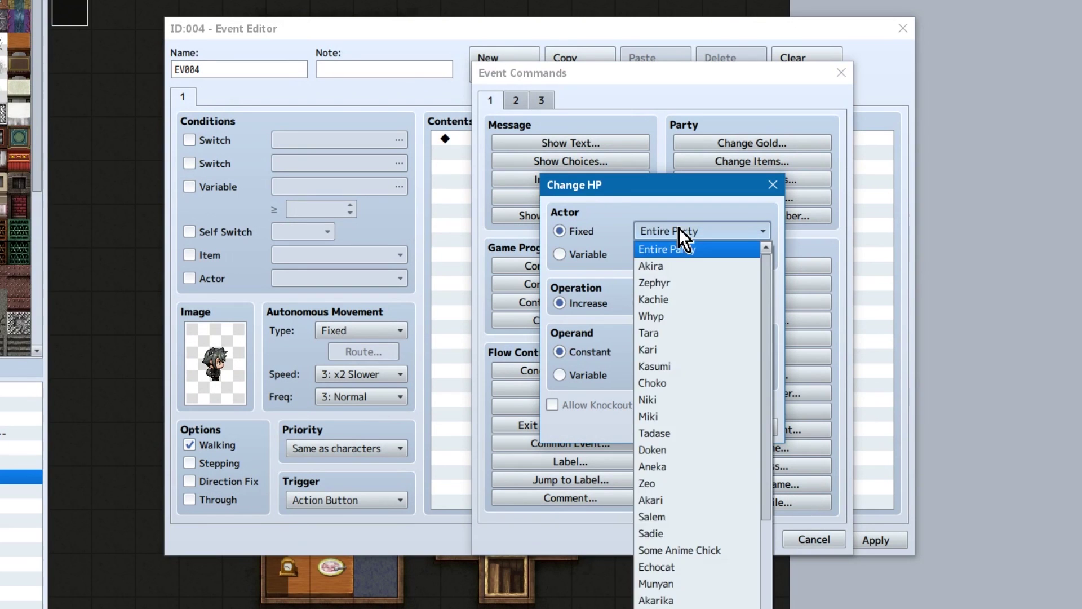
{"action": "left_click", "coordinate": [679, 227]}
{"action": "left_click", "coordinate": [586, 259]}
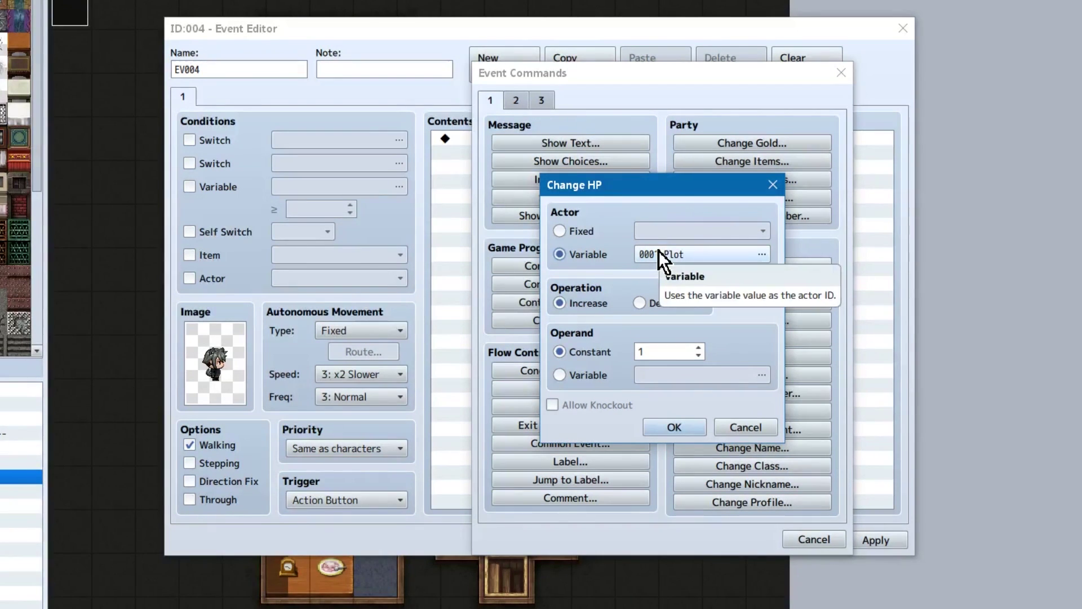
{"action": "left_click", "coordinate": [596, 231]}
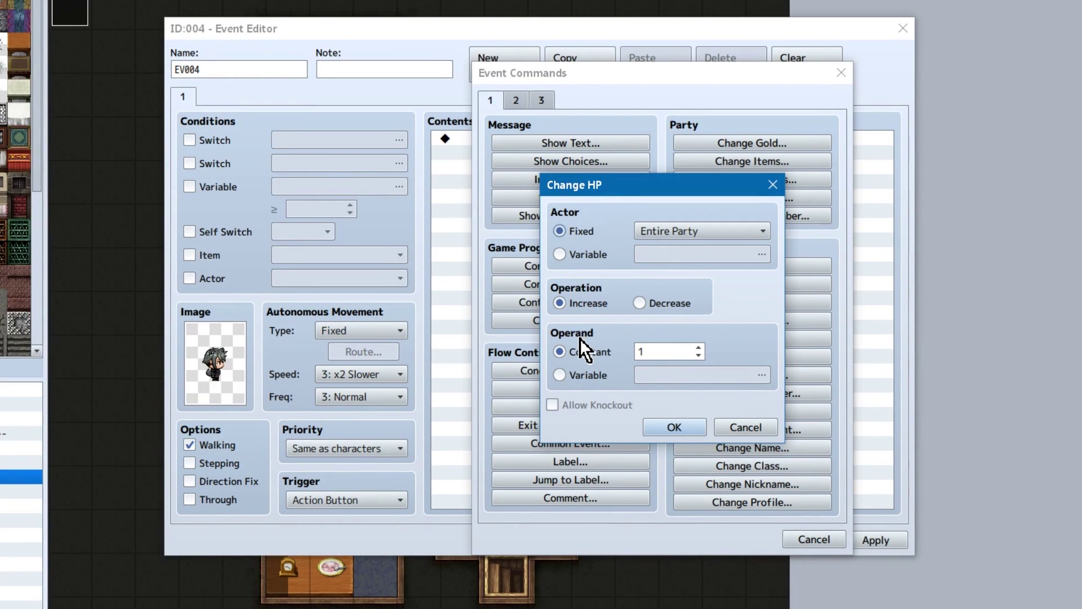
{"action": "left_click", "coordinate": [696, 233]}
{"action": "left_click", "coordinate": [697, 233]}
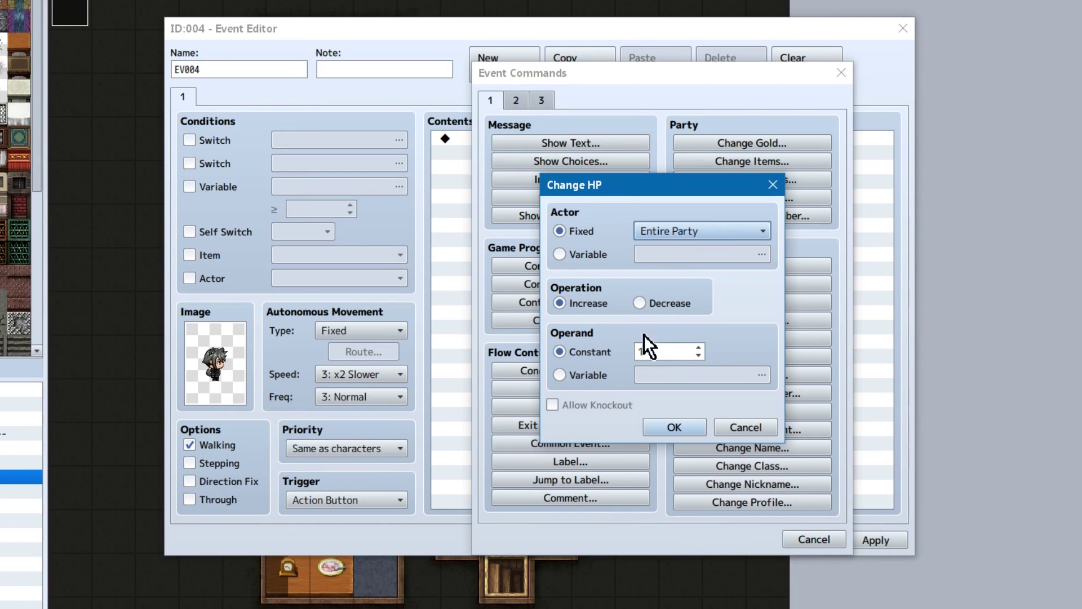
{"action": "left_click", "coordinate": [588, 376]}
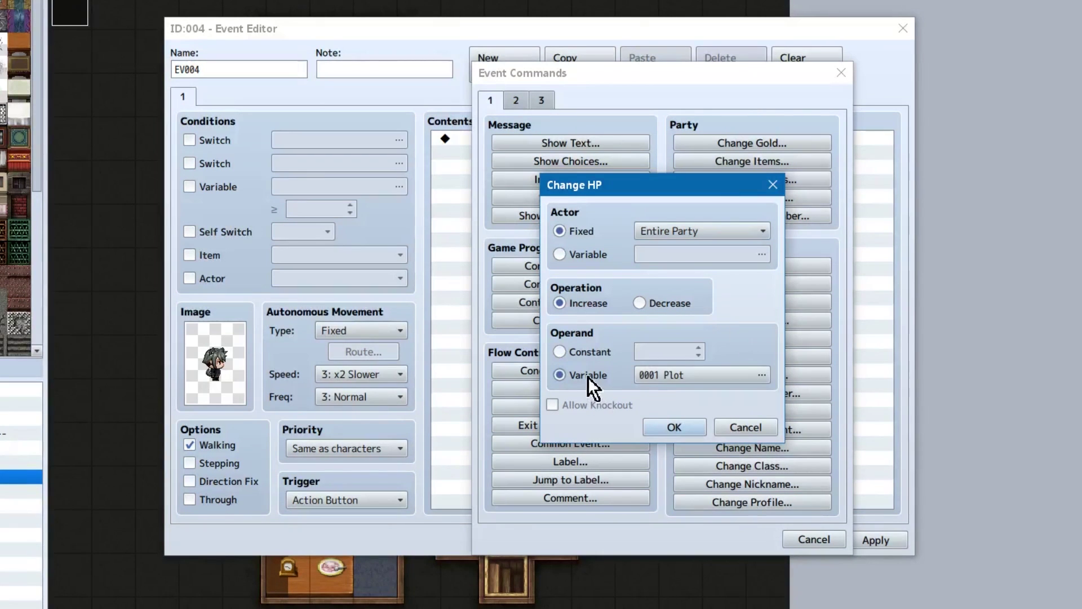
{"action": "left_click", "coordinate": [664, 309]}
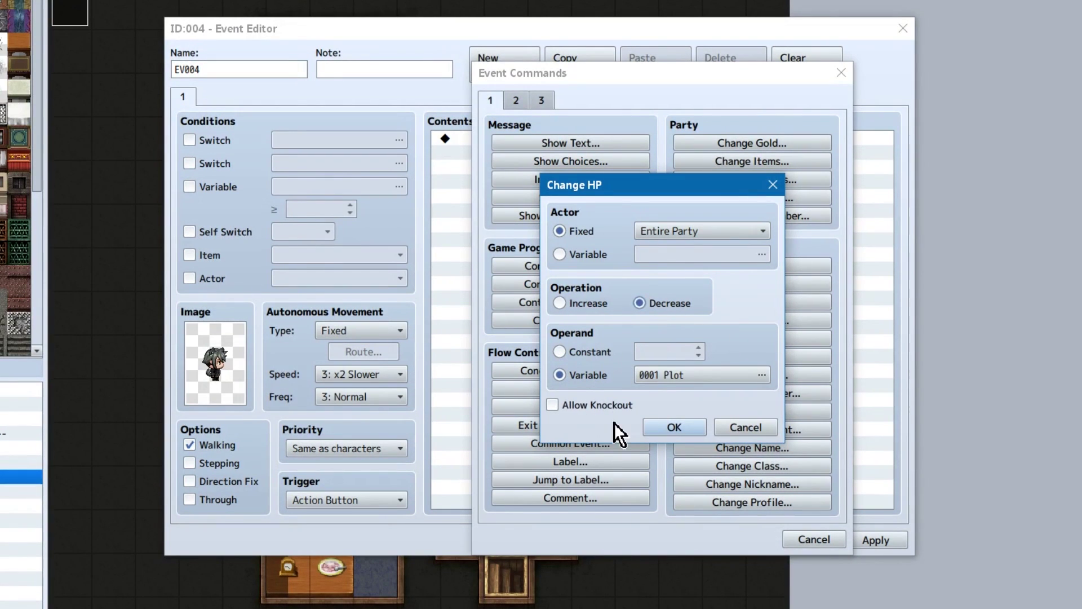
{"action": "left_click", "coordinate": [614, 408]}
{"action": "left_click", "coordinate": [615, 409]}
{"action": "left_click", "coordinate": [746, 430]}
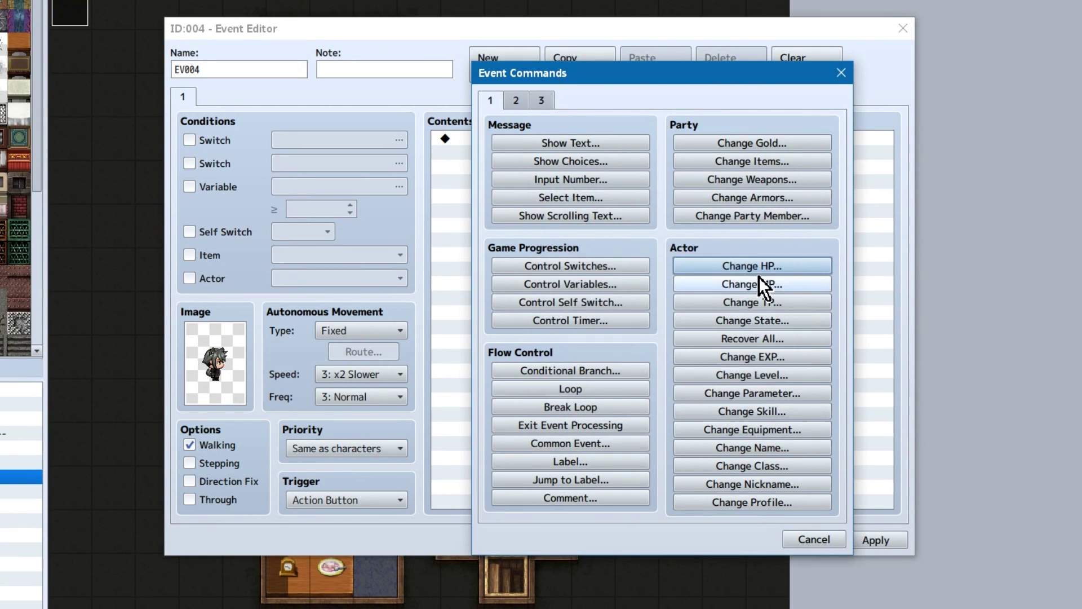
Preview and cancel Change MP, TP and State, then set Recover All's actor by variable.
{"action": "left_click", "coordinate": [758, 280]}
{"action": "left_click", "coordinate": [752, 417]}
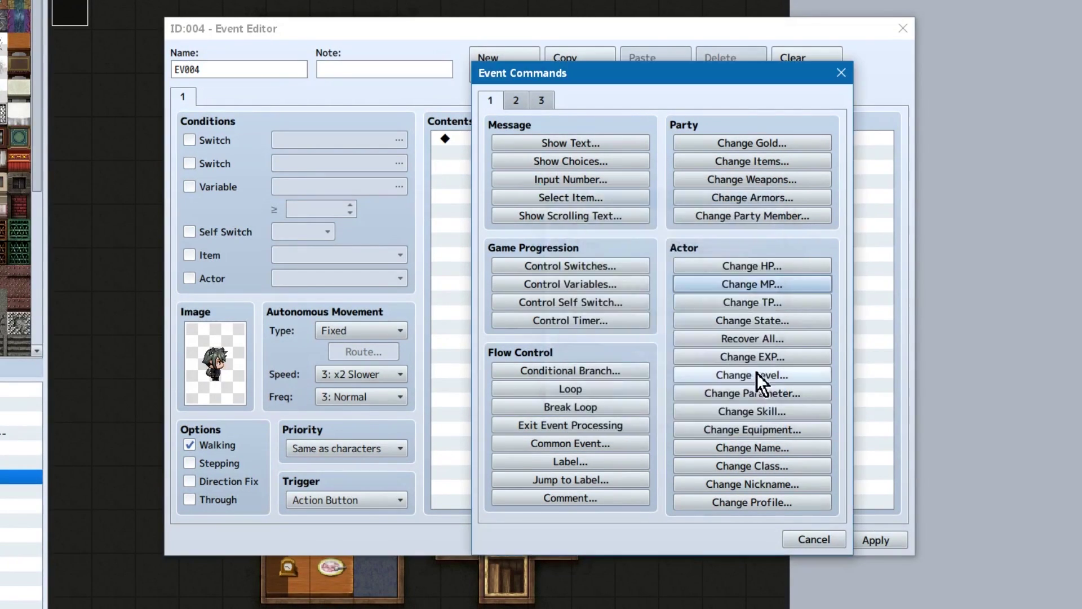
{"action": "left_click", "coordinate": [809, 302]}
{"action": "left_click", "coordinate": [744, 420]}
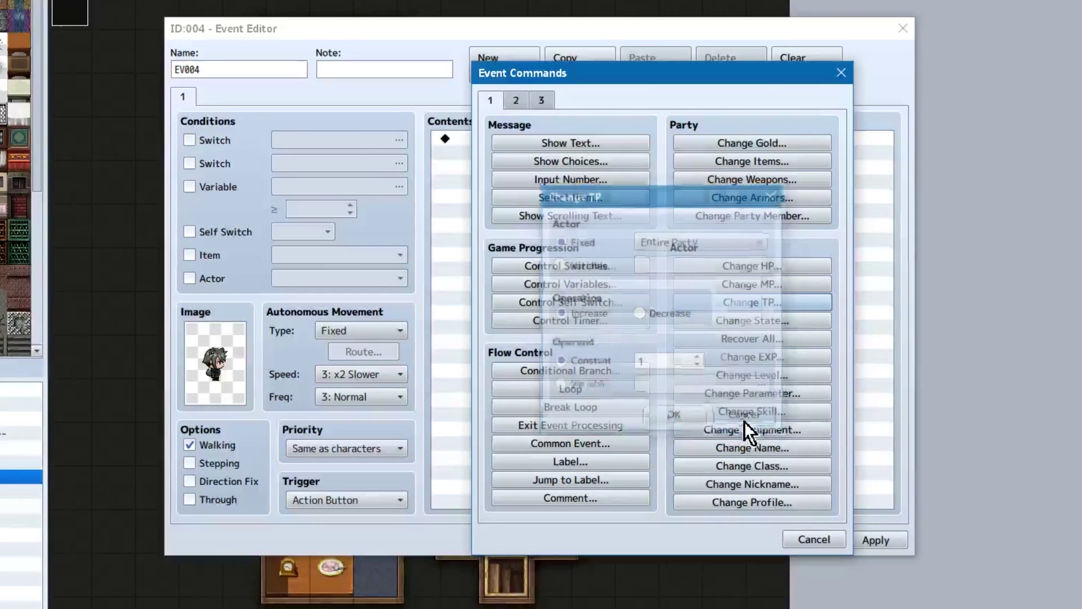
{"action": "left_click", "coordinate": [794, 325]}
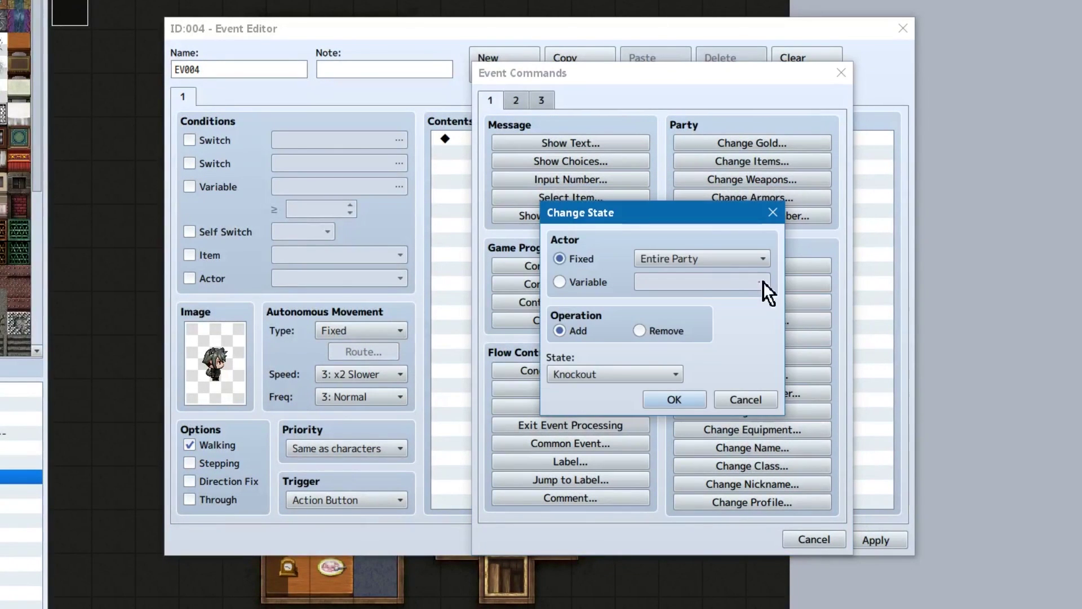
{"action": "left_click", "coordinate": [677, 376]}
{"action": "left_click", "coordinate": [676, 375]}
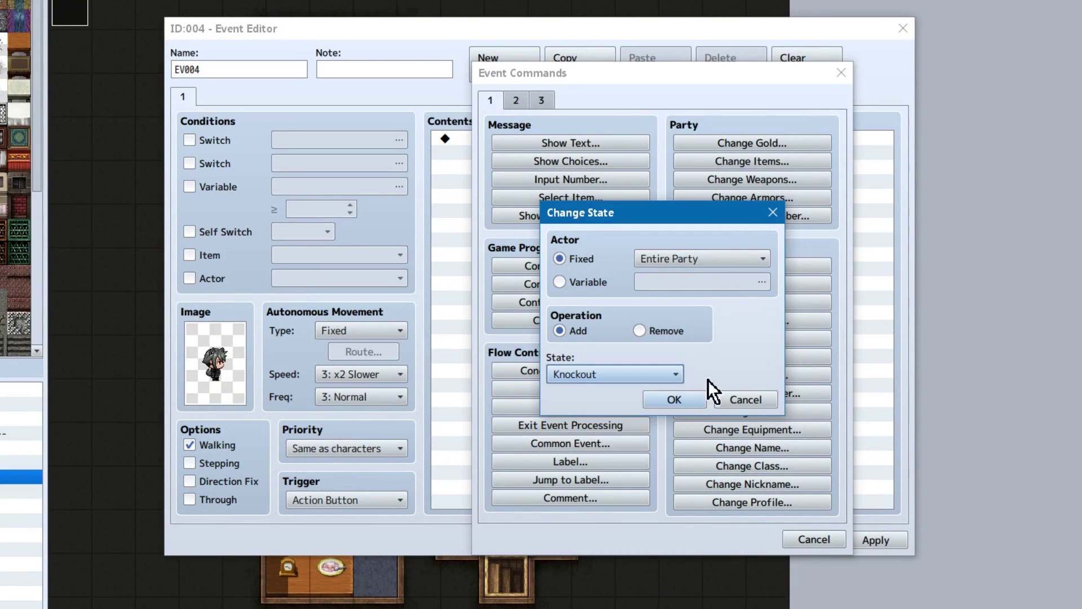
{"action": "left_click", "coordinate": [755, 399]}
{"action": "left_click", "coordinate": [796, 337]}
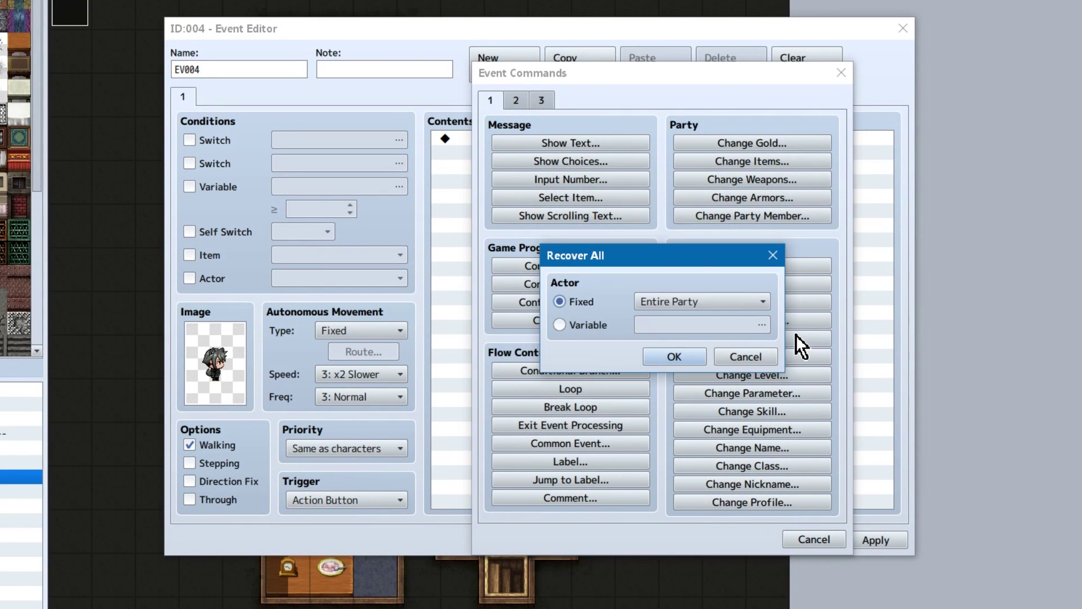
{"action": "left_click", "coordinate": [590, 326]}
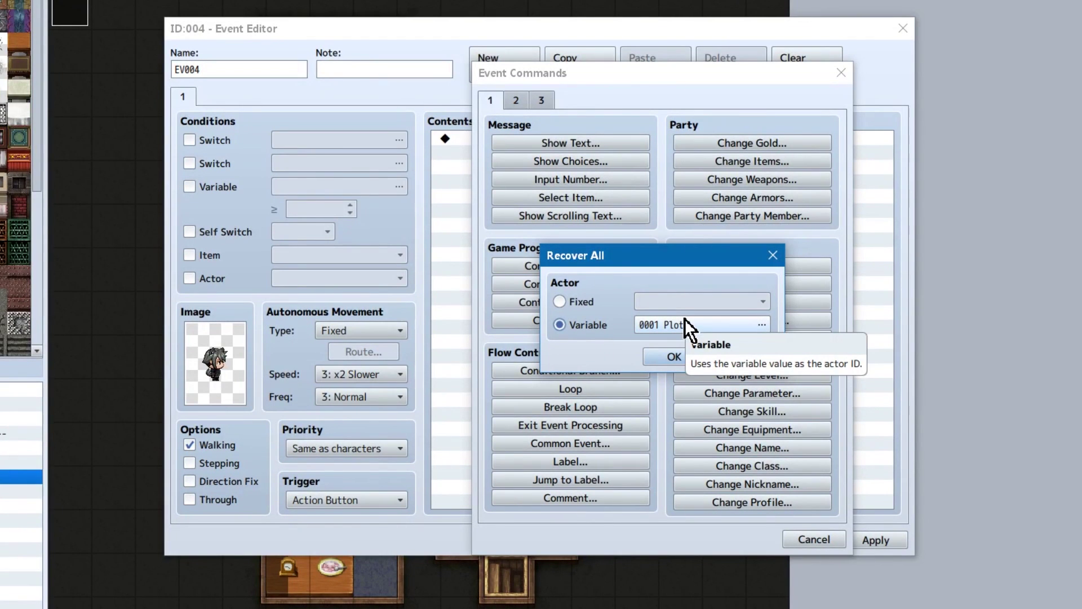
Cancel Recover All and preview Change EXP, Level and Parameter (Attack) without adding them.
{"action": "left_click", "coordinate": [748, 361]}
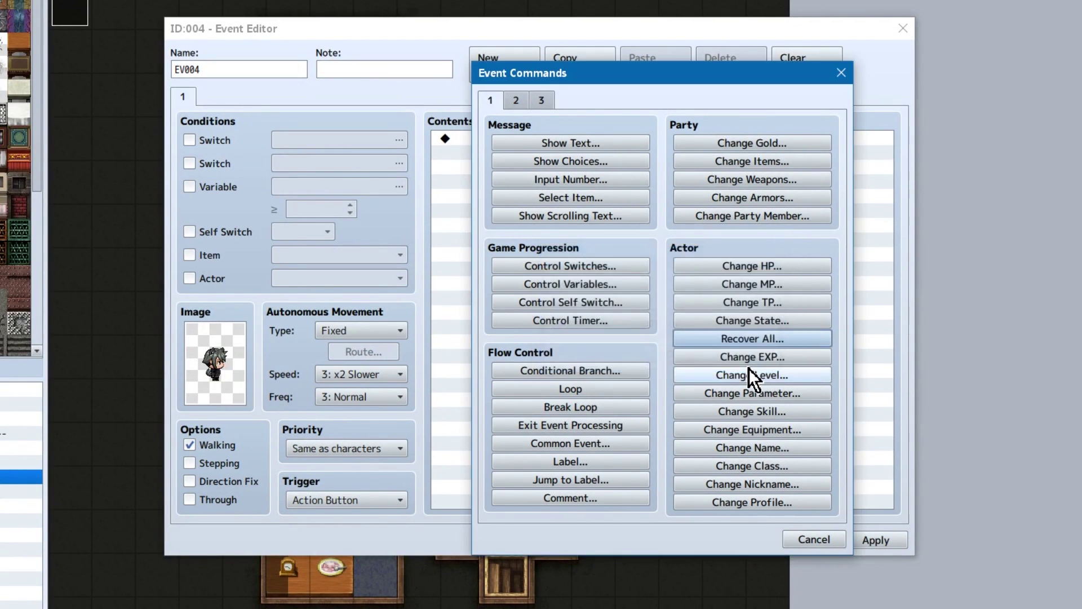
{"action": "left_click", "coordinate": [804, 361]}
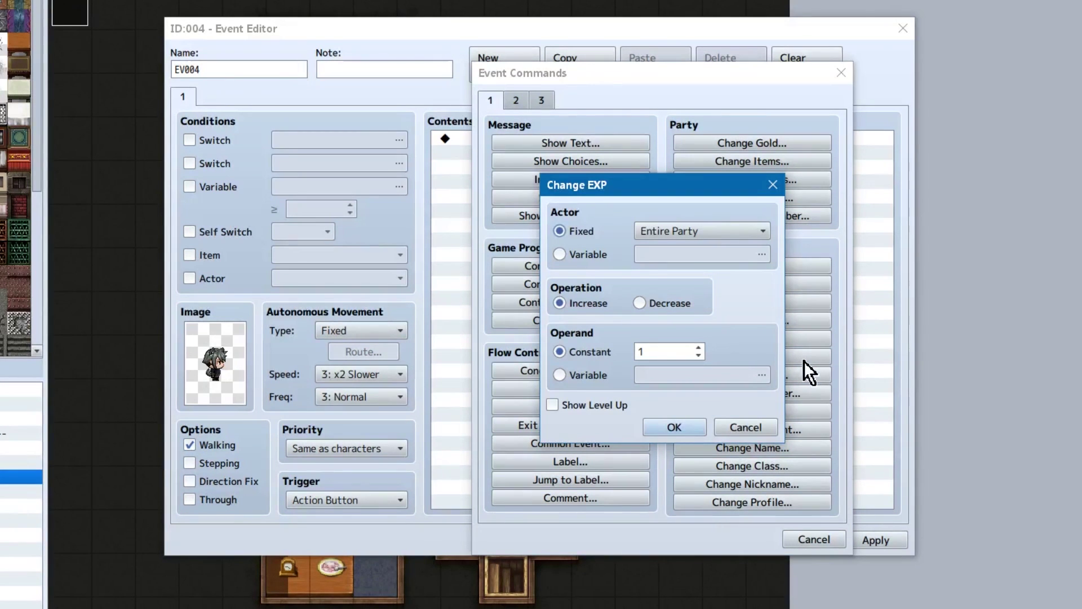
{"action": "left_click", "coordinate": [602, 411]}
{"action": "left_click", "coordinate": [601, 411]}
{"action": "left_click", "coordinate": [757, 429]}
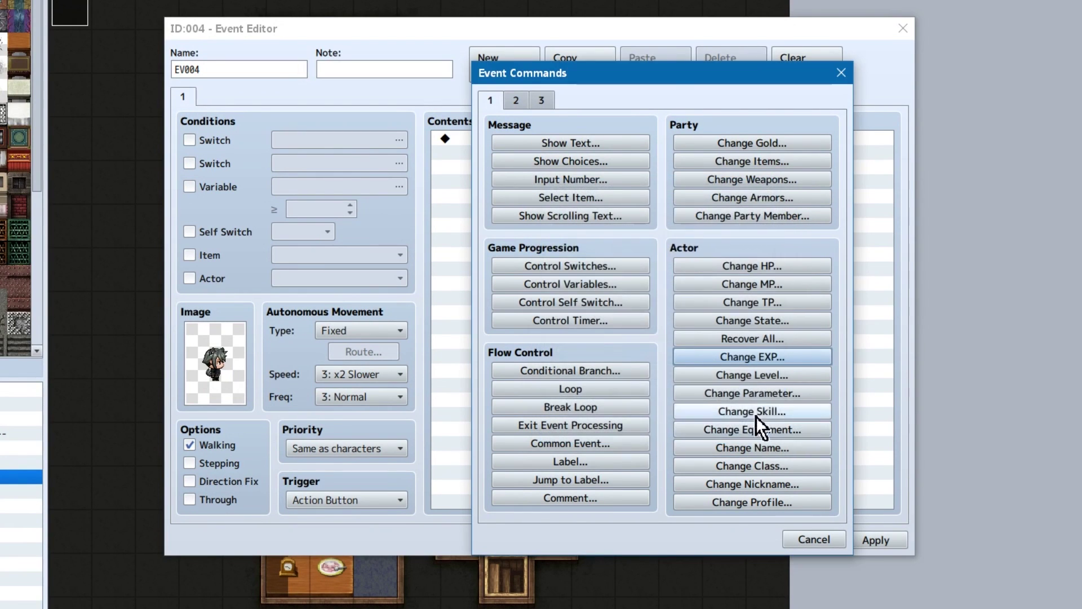
{"action": "left_click", "coordinate": [812, 375]}
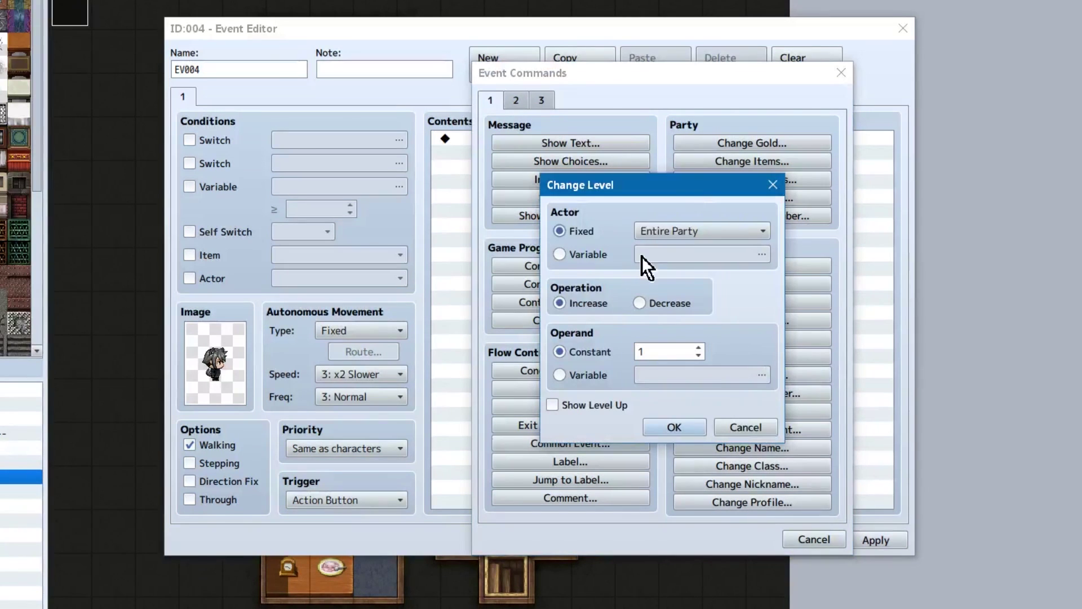
{"action": "left_click", "coordinate": [746, 427]}
{"action": "left_click", "coordinate": [751, 425]}
{"action": "left_click", "coordinate": [643, 290]}
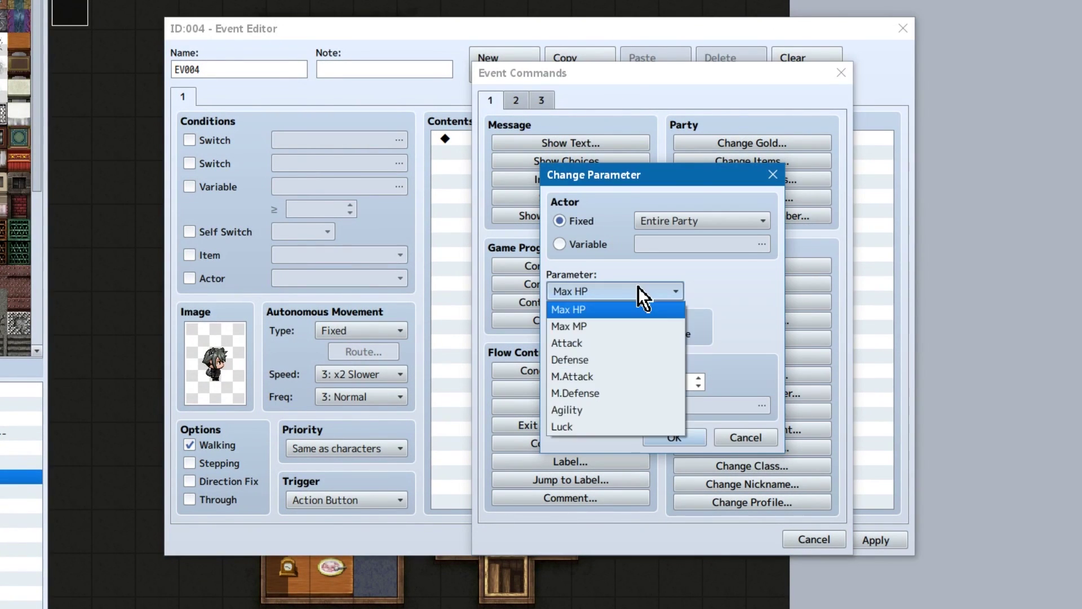
{"action": "left_click", "coordinate": [667, 292]}
{"action": "scroll", "coordinate": [668, 292], "scroll_direction": "down", "scroll_amount": 2}
{"action": "left_click", "coordinate": [733, 437]}
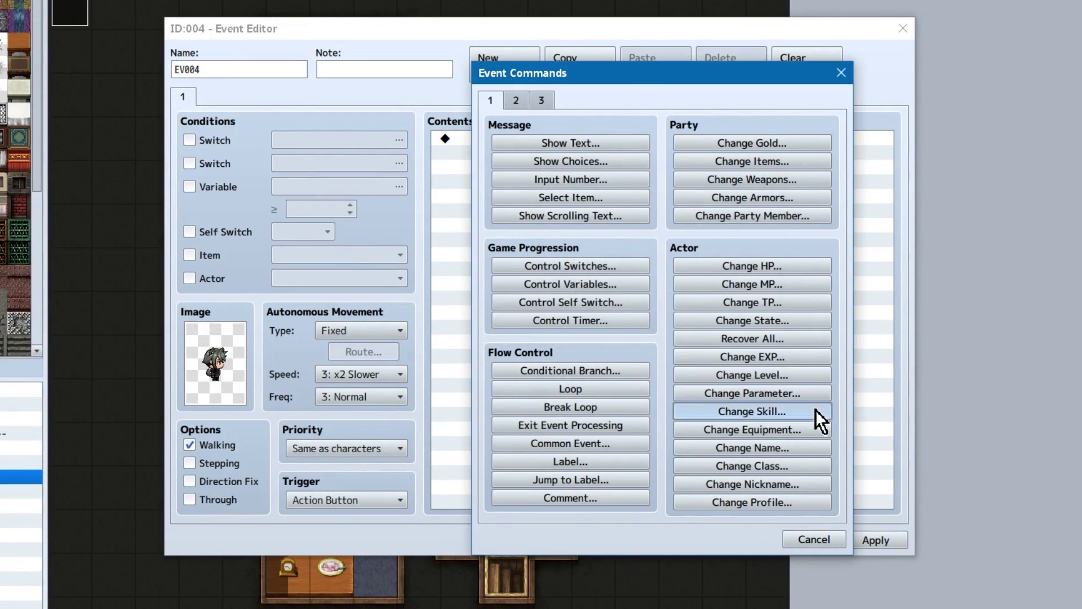
Set up Change Skill for the Entire Party to learn Attack.
{"action": "left_click", "coordinate": [812, 412]}
{"action": "left_click", "coordinate": [744, 260]}
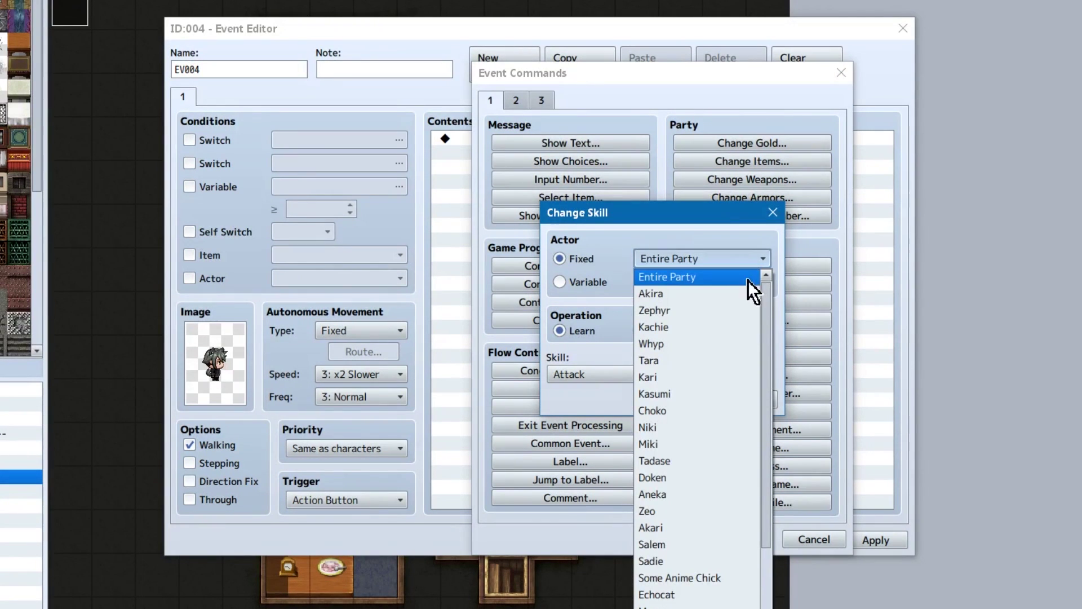
{"action": "scroll", "coordinate": [749, 280], "scroll_direction": "down", "scroll_amount": 3}
{"action": "left_click", "coordinate": [785, 521]}
{"action": "left_click", "coordinate": [640, 330]}
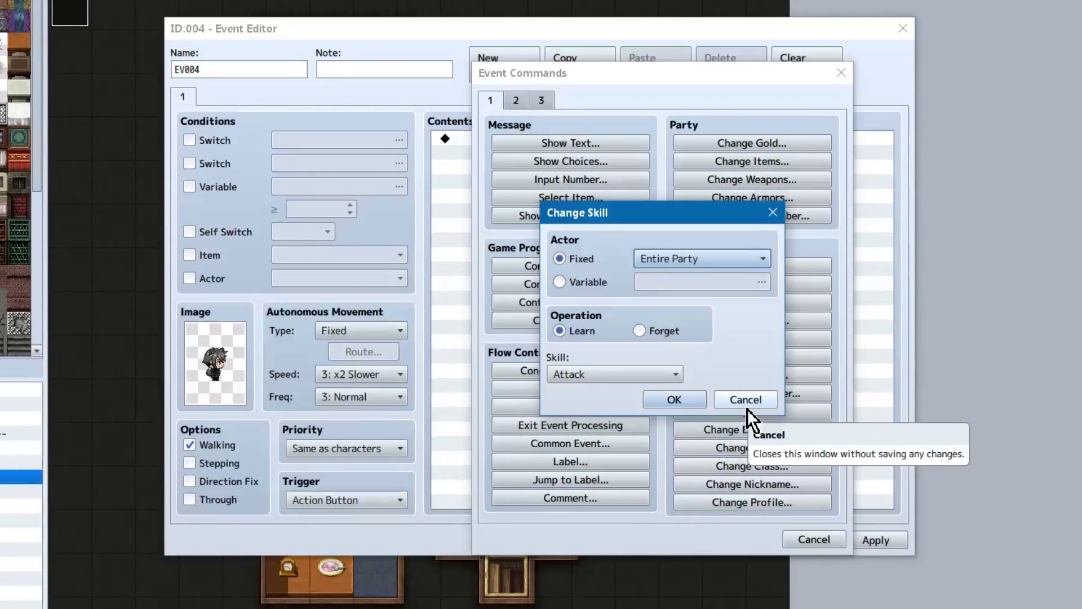
Cancel Change Skill and preview Change Equipment for Akira with item None, then cancel.
{"action": "left_click", "coordinate": [745, 399]}
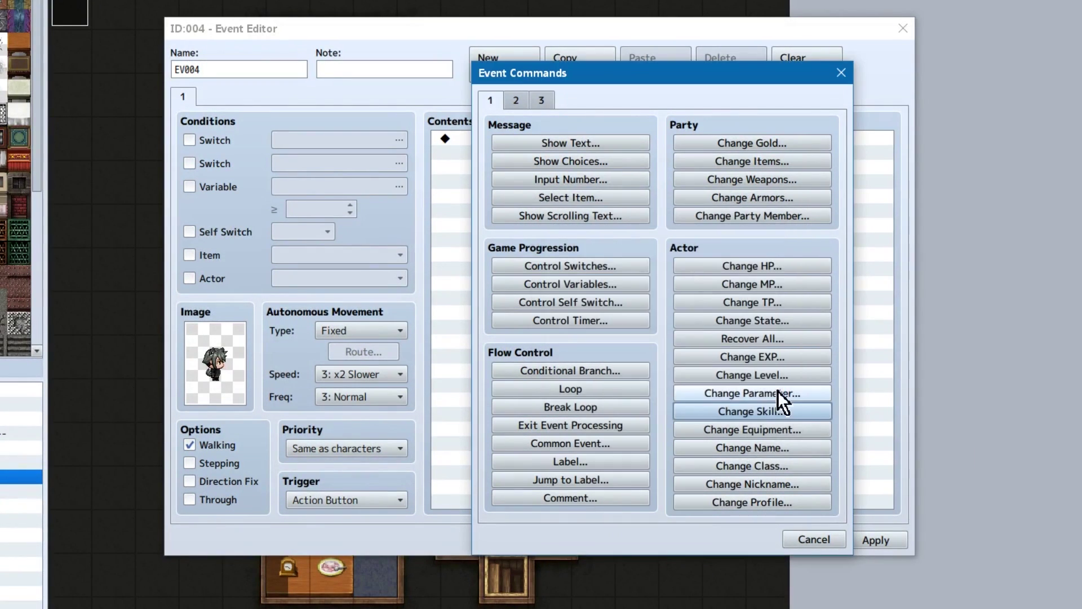
{"action": "left_click", "coordinate": [818, 429]}
{"action": "left_click", "coordinate": [722, 273]}
{"action": "left_click", "coordinate": [723, 270]}
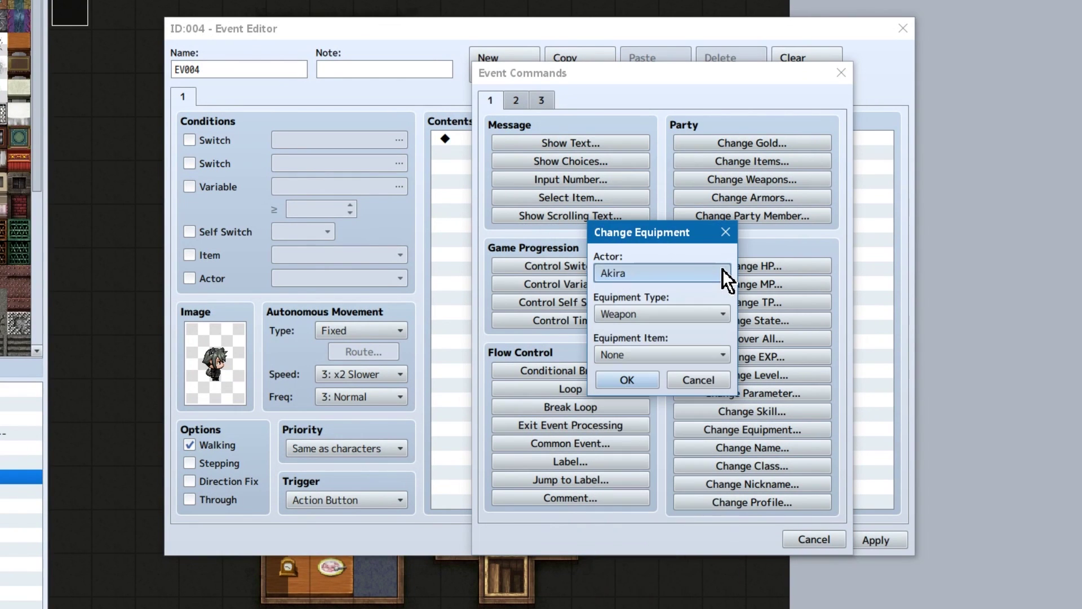
{"action": "scroll", "coordinate": [718, 268], "scroll_direction": "up", "scroll_amount": 1}
{"action": "left_click", "coordinate": [714, 319]}
{"action": "left_click", "coordinate": [714, 319]}
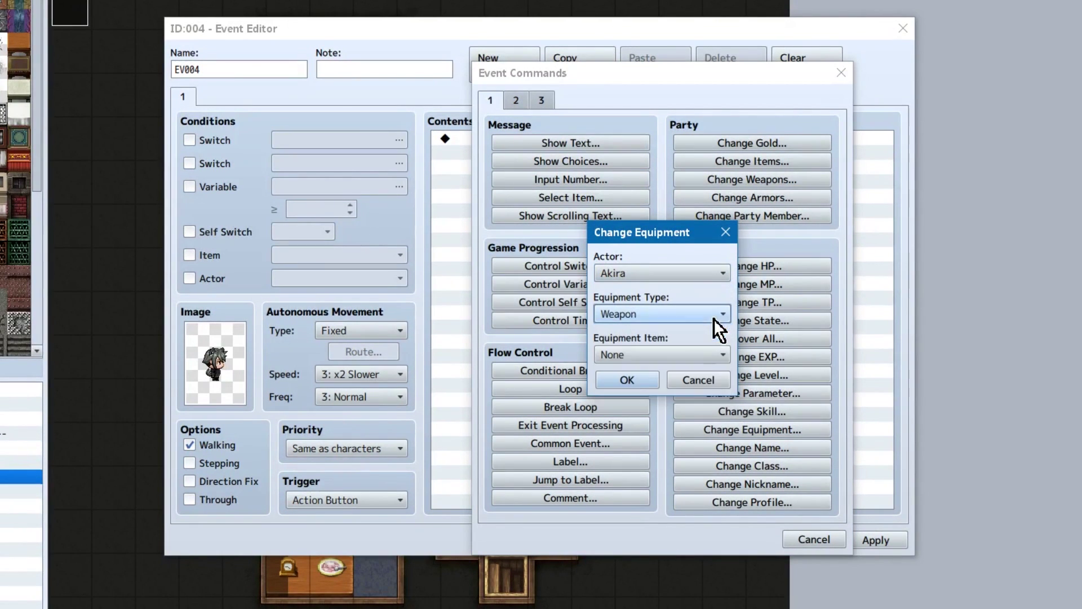
{"action": "left_click", "coordinate": [706, 353]}
{"action": "left_click", "coordinate": [706, 351]}
{"action": "left_click", "coordinate": [705, 380]}
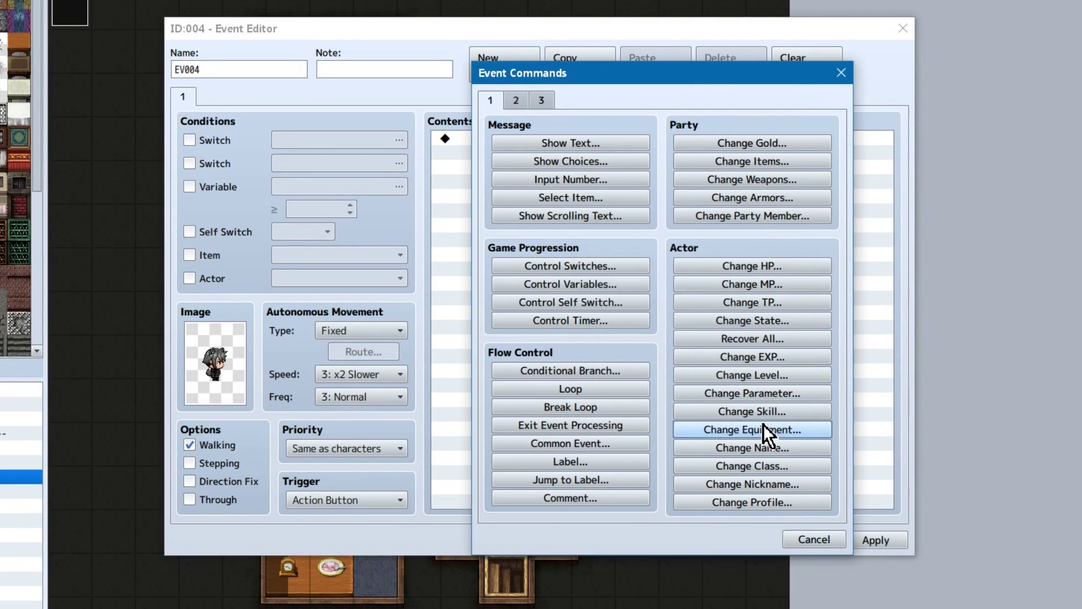
Discard name 'New name!', class and nickname 'New Nickname!' changes, then open Change Profile.
{"action": "left_click", "coordinate": [792, 448]}
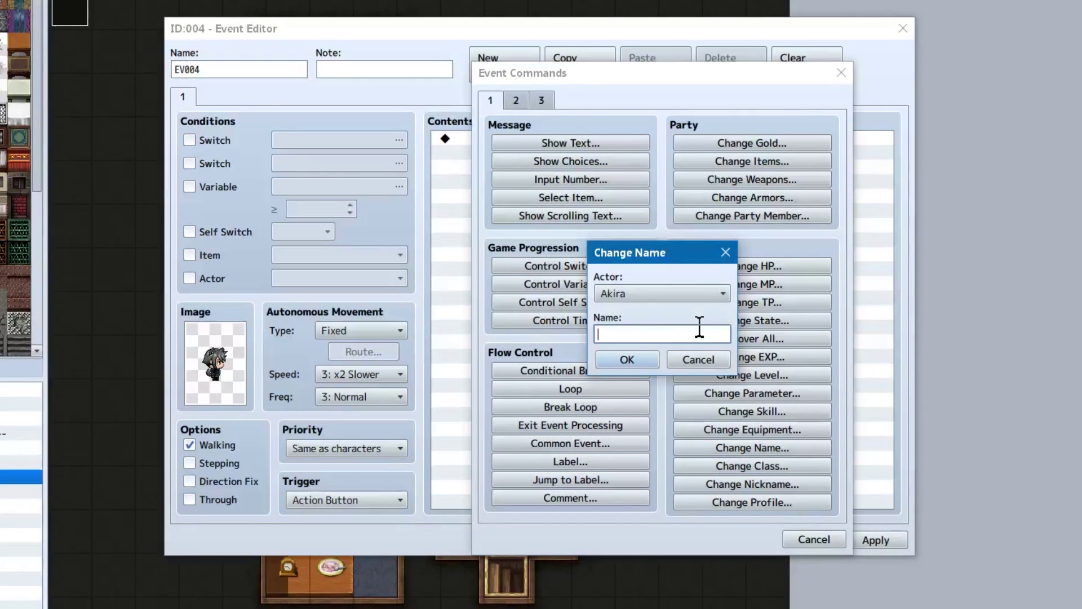
{"action": "type", "text": "New name!"}
{"action": "left_click", "coordinate": [698, 361]}
{"action": "left_click", "coordinate": [813, 466]}
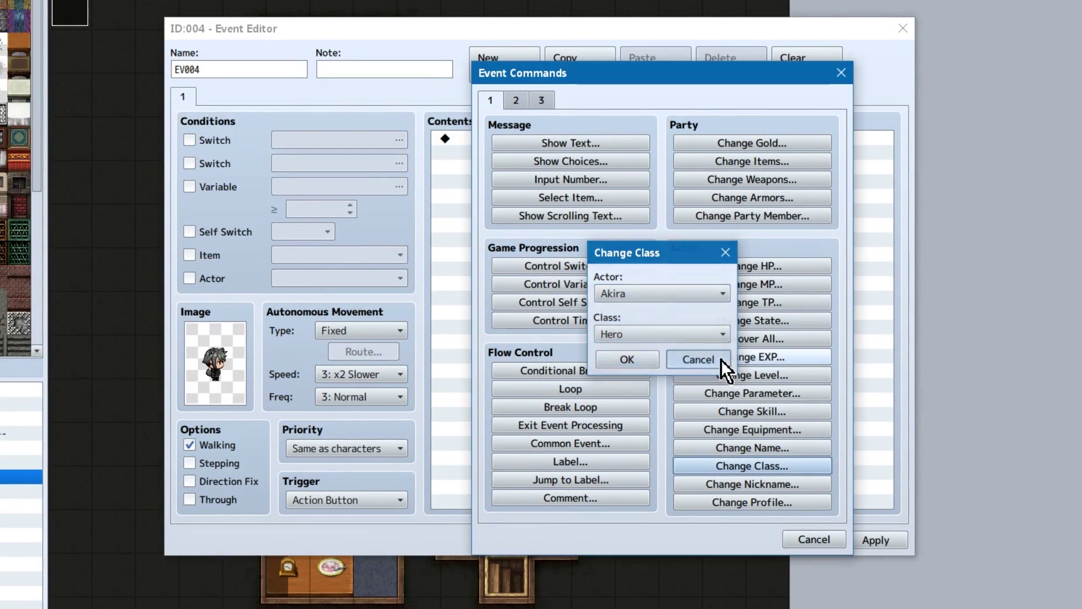
{"action": "left_click", "coordinate": [721, 360]}
{"action": "left_click", "coordinate": [753, 484]}
{"action": "type", "text": "New Nickname!"}
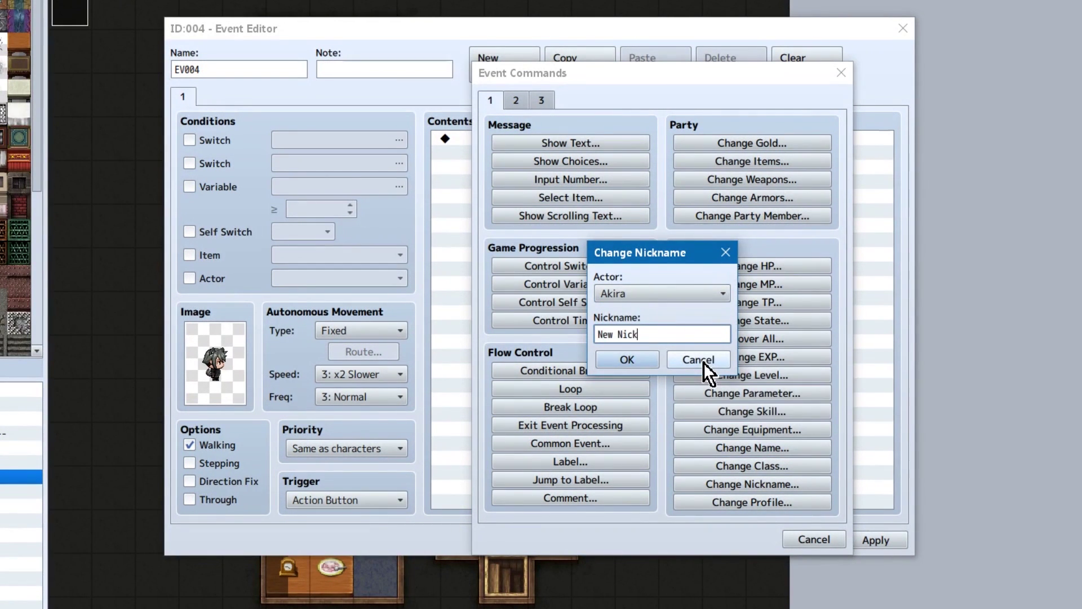
{"action": "left_click", "coordinate": [704, 363]}
{"action": "left_click", "coordinate": [806, 506]}
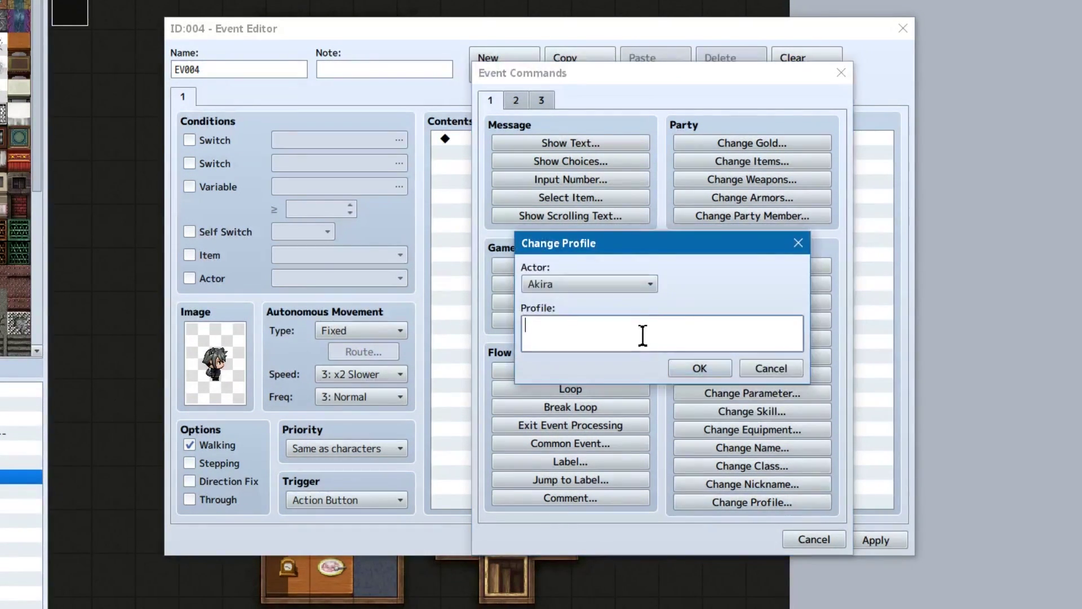
Keep Akira and type the profile 'Well darn. Now the plot happened and we're a completely different character…'.
{"action": "left_click", "coordinate": [646, 286]}
{"action": "left_click", "coordinate": [643, 281]}
{"action": "left_click", "coordinate": [727, 336]}
{"action": "type", "text": "Well darn. Now the plot happene"}
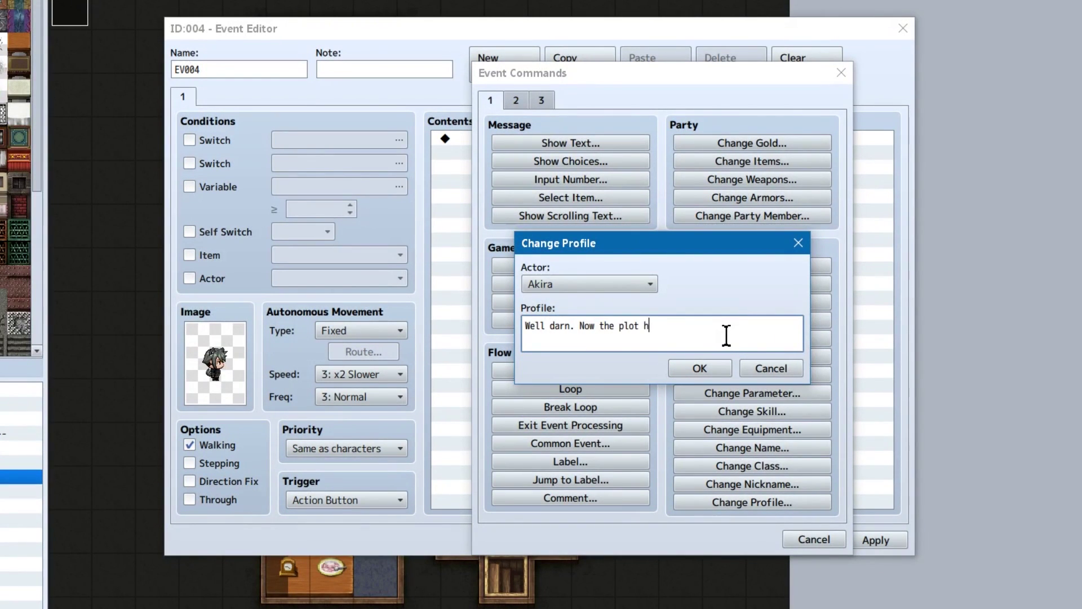
{"action": "type", "text": "d and we'r"}
{"action": "key", "text": "BackSpace"}
{"action": "key", "text": "BackSpace"}
{"action": "type", "text": "e're a completely differe"}
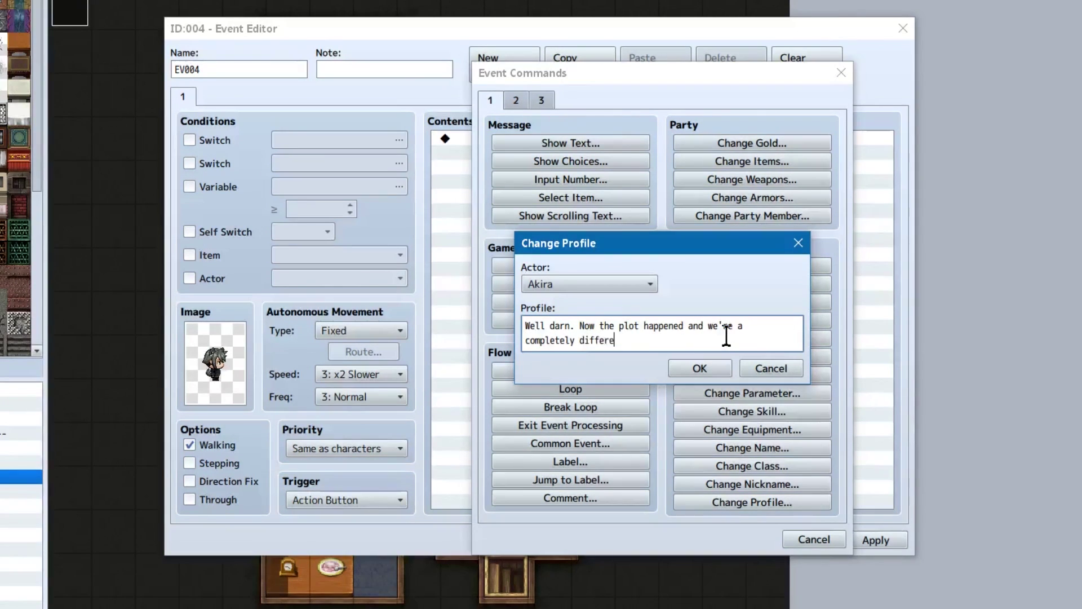
{"action": "type", "text": "nt character or "}
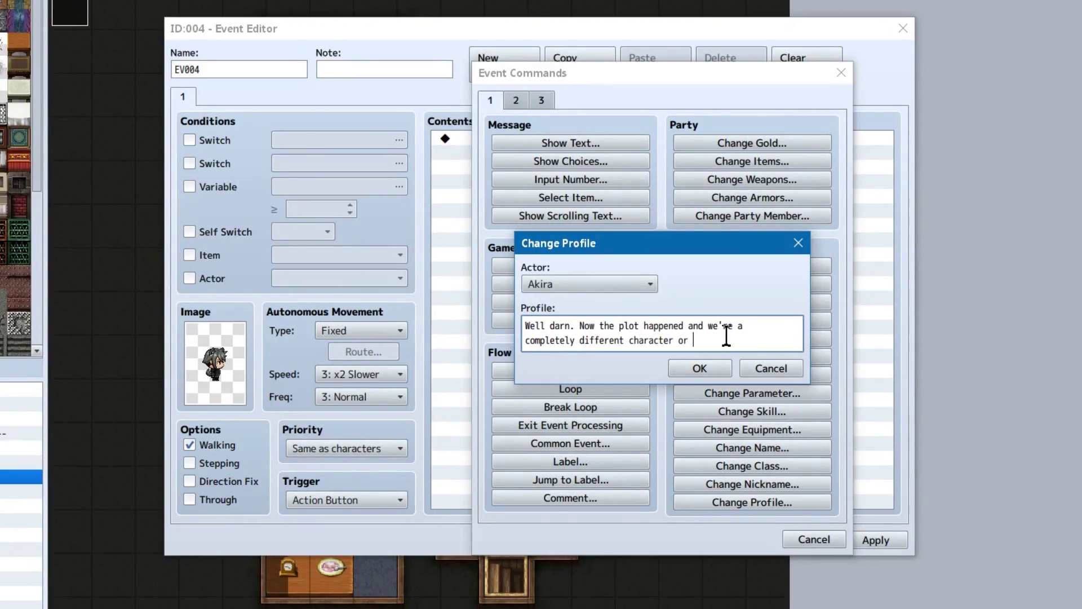
{"action": "type", "text": "something!"}
{"action": "type", "text": " WOW"}
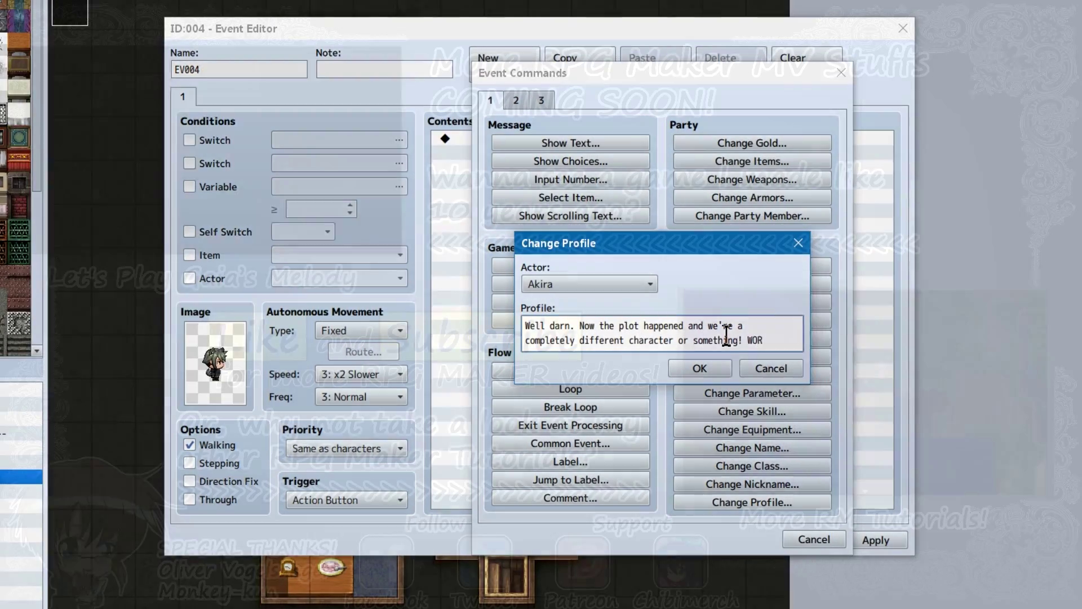